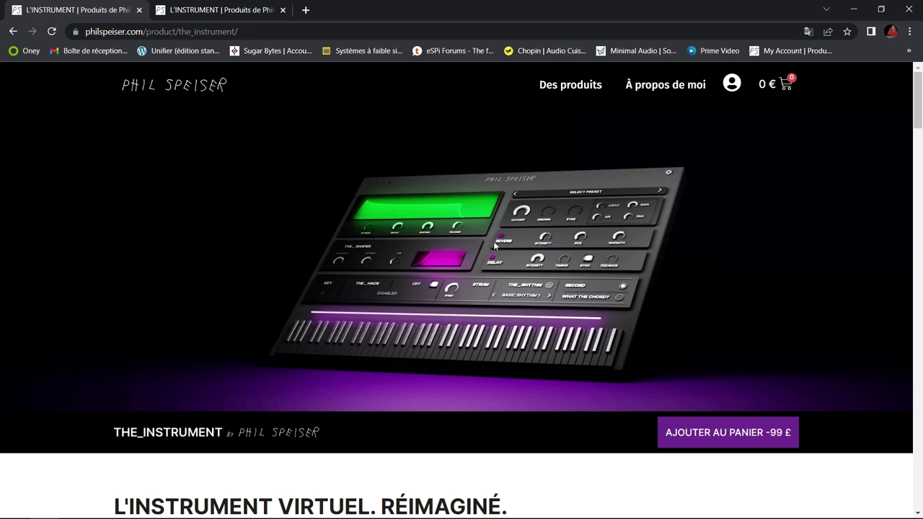
- Look over the THE_INSTRUMENT product page and read through the developer's "À propos de moi" page
scroll(498, 242, "down", 1)
scroll(507, 243, "up", 1)
left_click(653, 86)
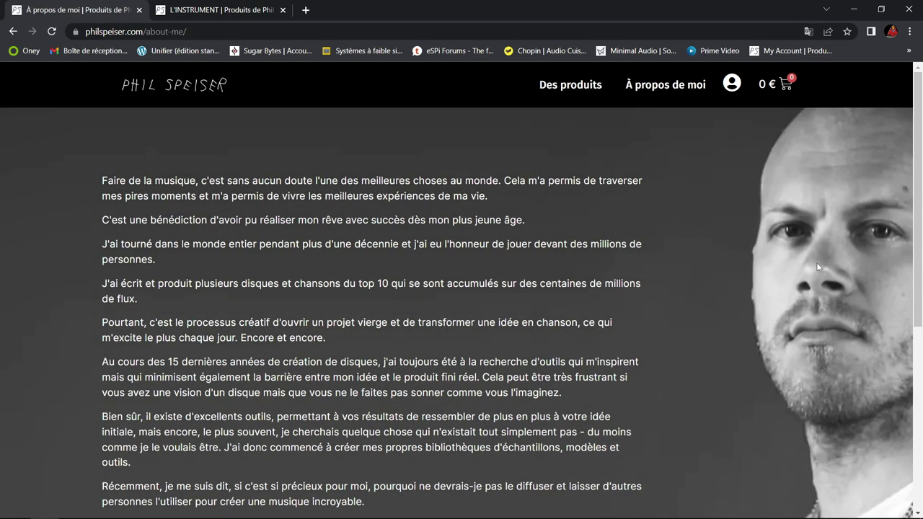
scroll(819, 267, "down", 5)
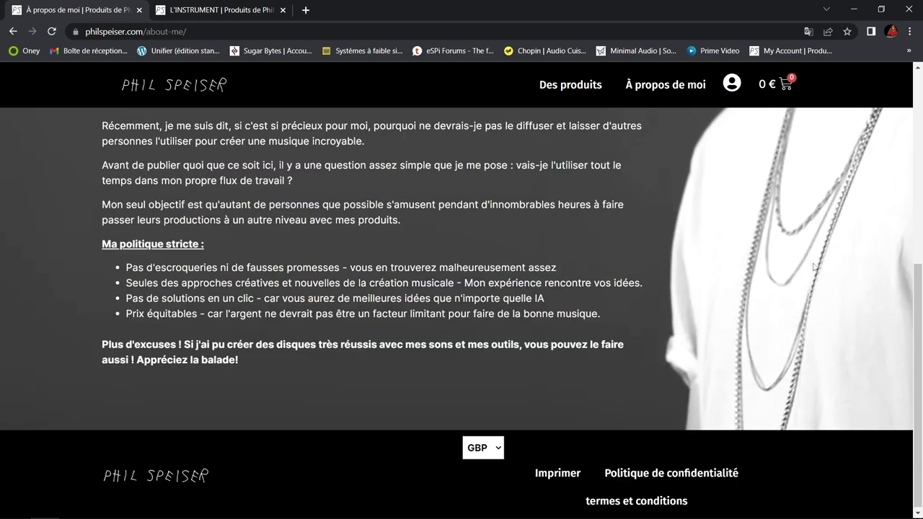
scroll(614, 240, "up", 5)
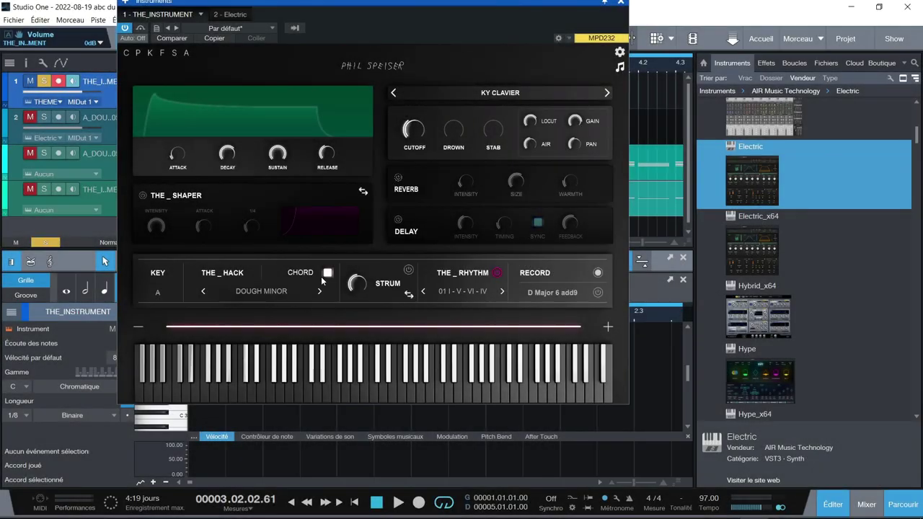
- Switch The_Hack to Melody mode and load the PD ANALOGIC preset from the Pads category
left_click(327, 272)
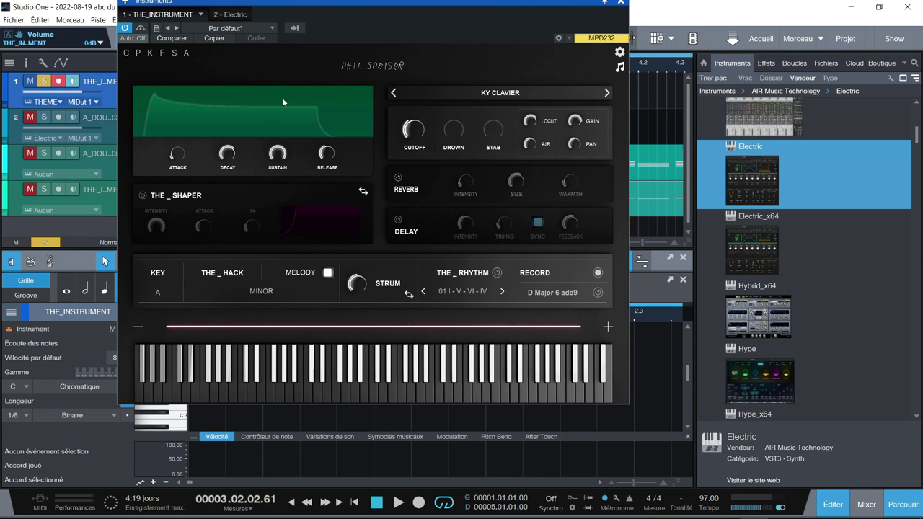
left_click(488, 93)
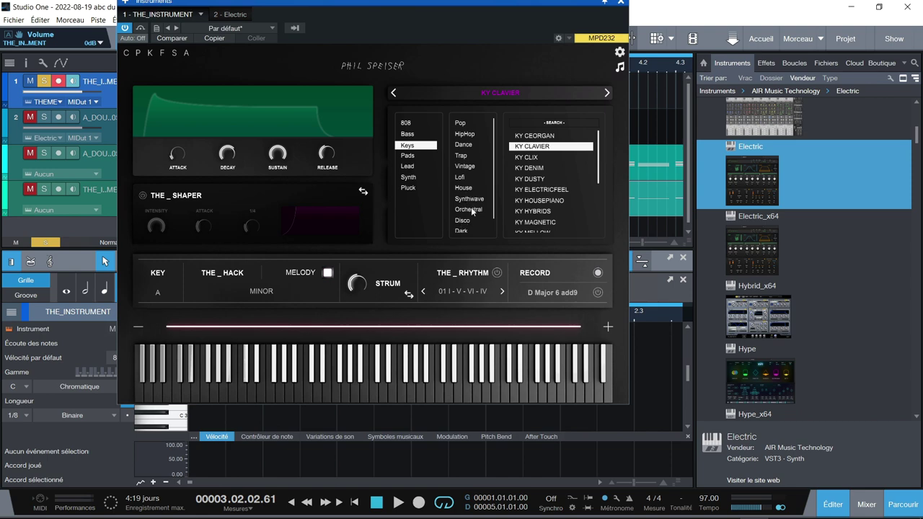
scroll(471, 208, "down", 1)
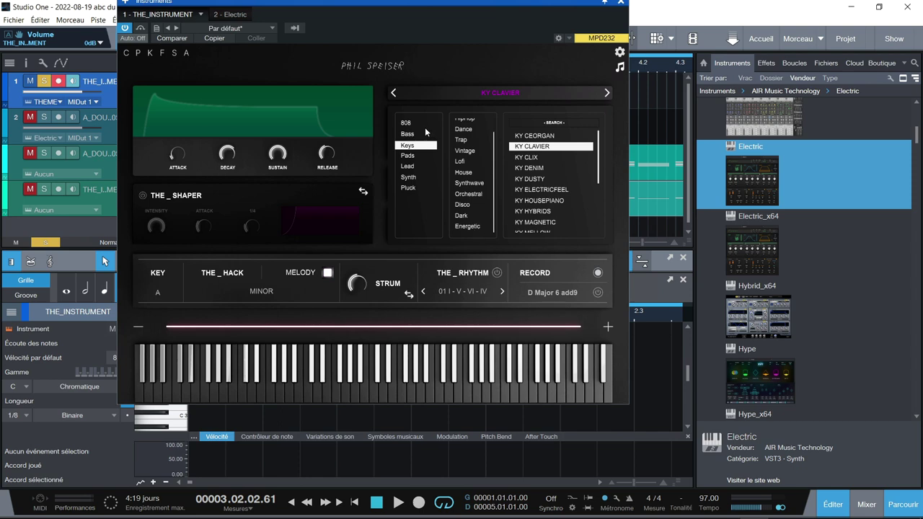
left_click(409, 156)
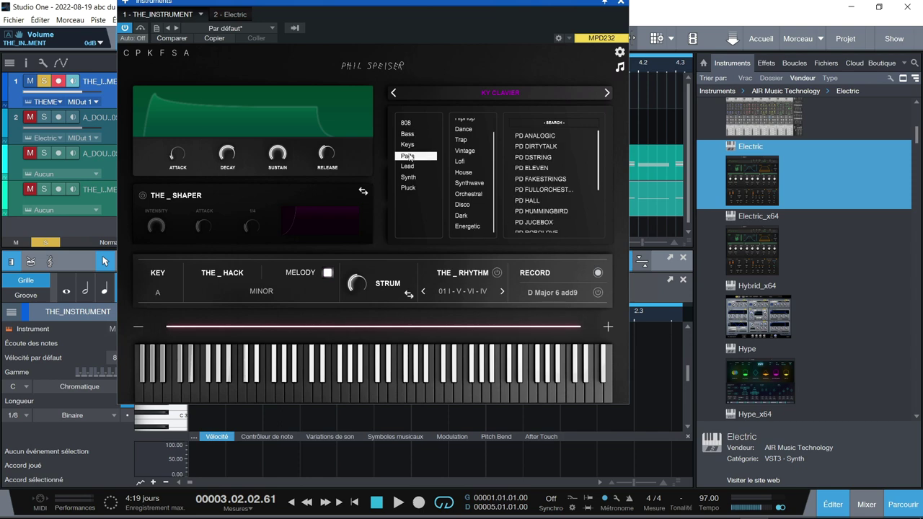
left_click(537, 137)
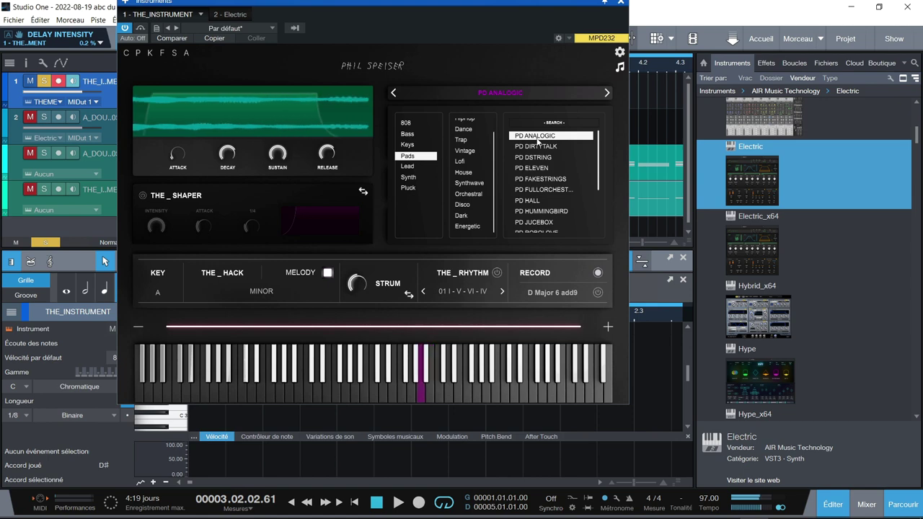
- Audition the Keys presets KY CLAVIER, KY CLIX, KY ELECTRICFEEL, KY HYBRIDS and KY SHORTSUMMER
left_click(407, 146)
left_click(530, 147)
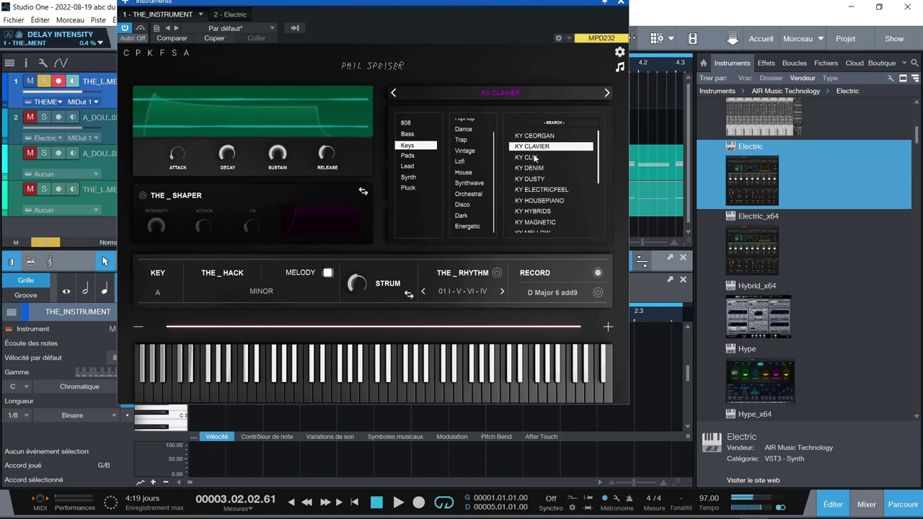
left_click(533, 158)
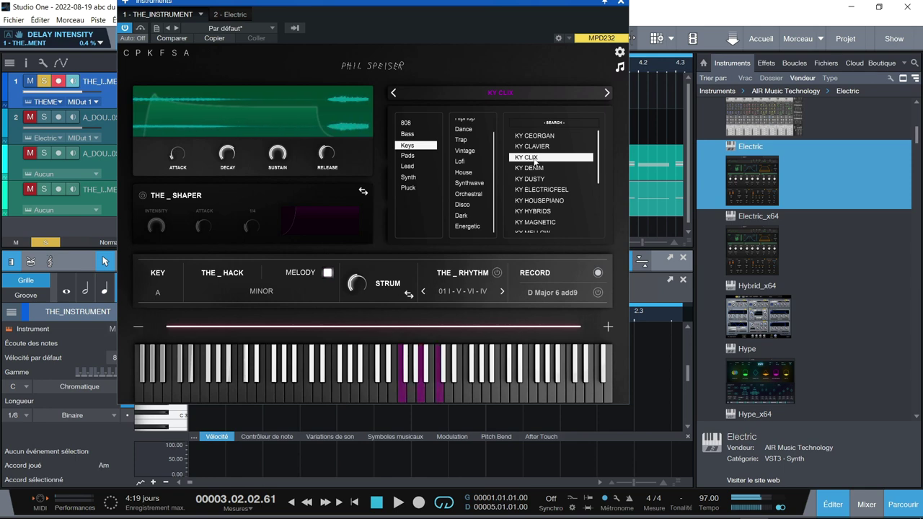
left_click(534, 191)
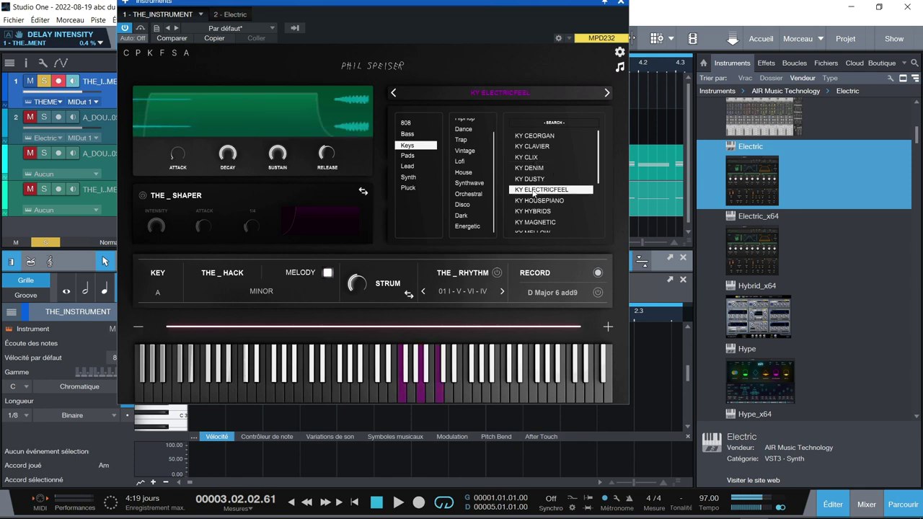
left_click(537, 212)
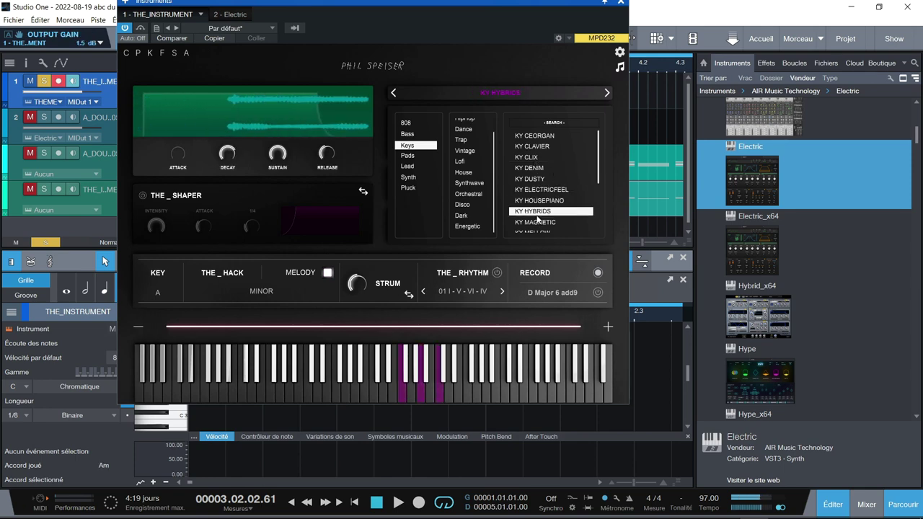
scroll(540, 170, "down", 3)
left_click(534, 186)
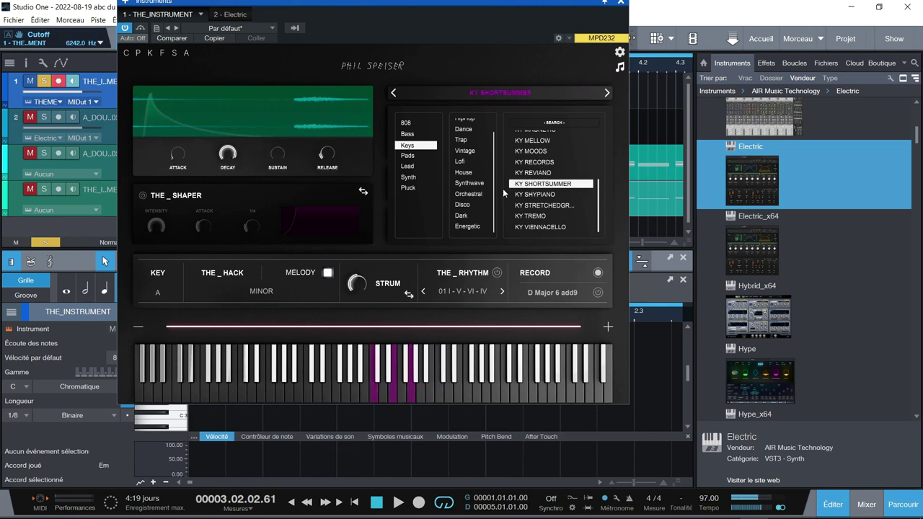
- Audition the Lead presets LD CLOUDGUITAR, LD ARENAL and LD HOLLOW
left_click(422, 166)
left_click(539, 168)
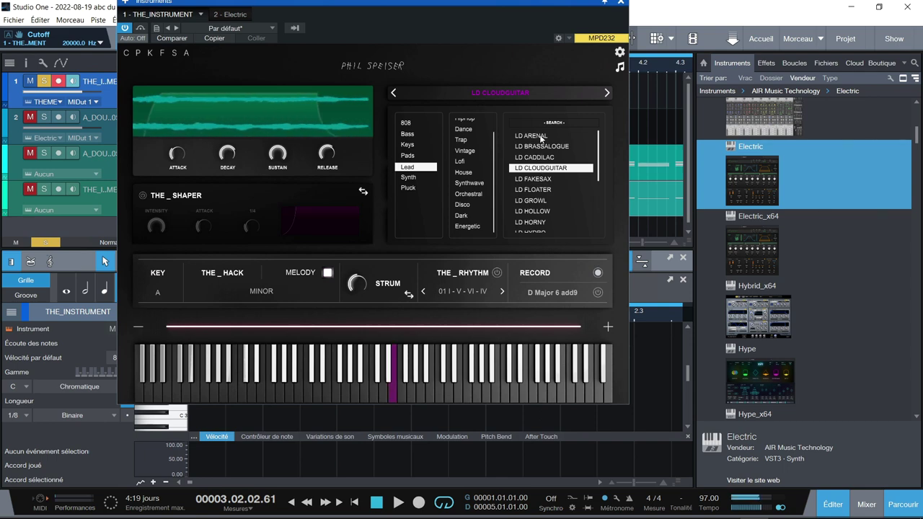
left_click(537, 136)
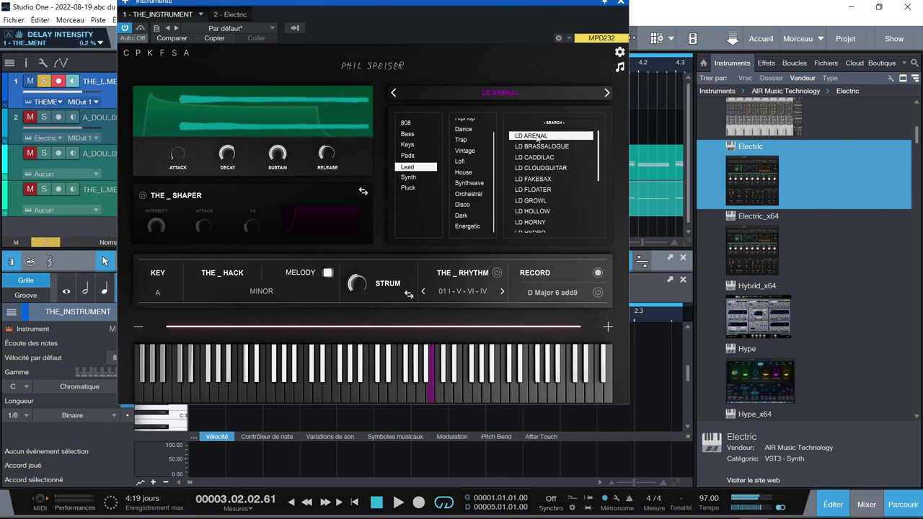
left_click(525, 211)
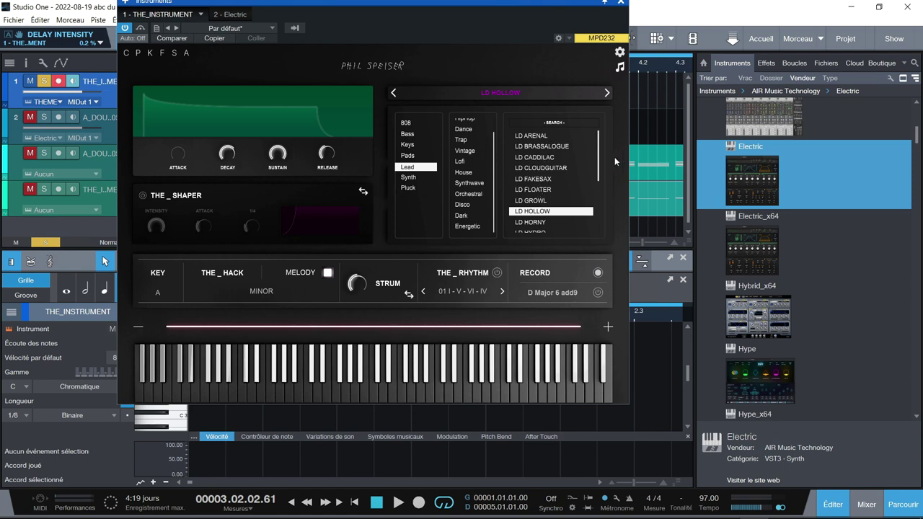
- Load the KY CLAVIER preset from the Keys category and close the preset browser
left_click(403, 147)
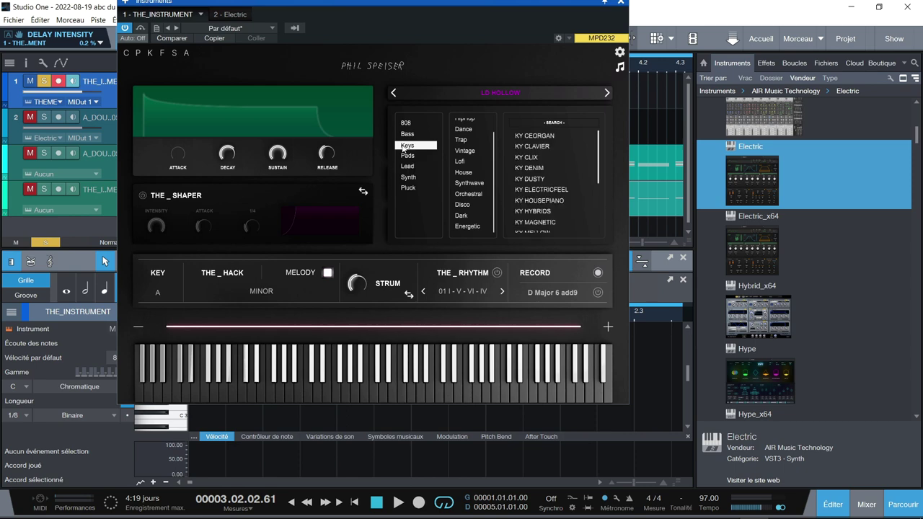
left_click(525, 149)
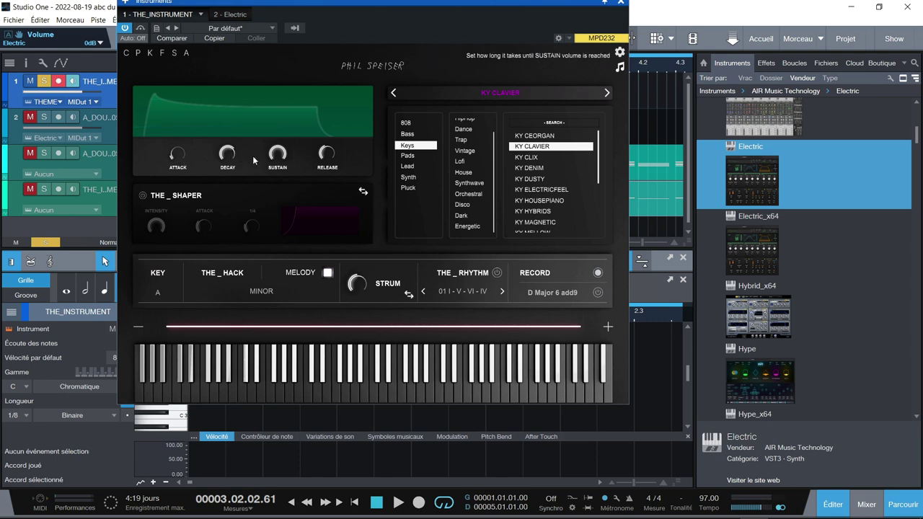
left_click(487, 95)
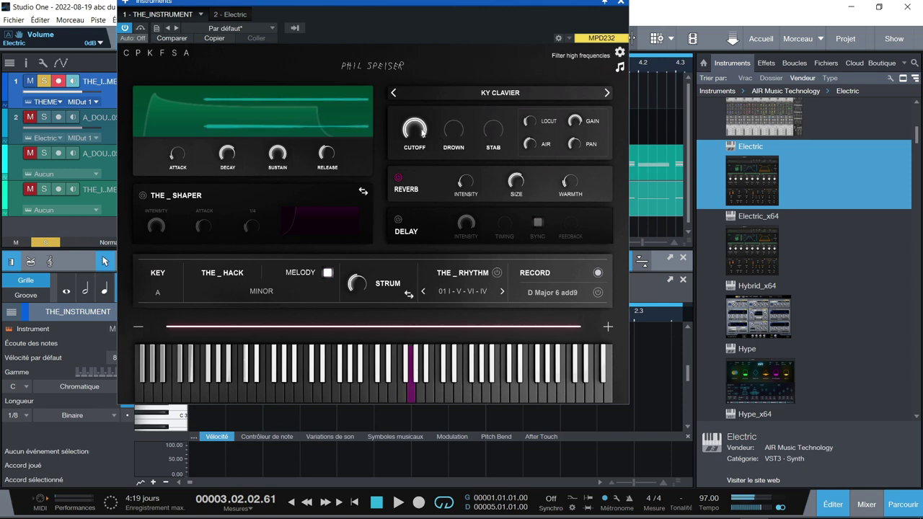
- Set the cutoff to 20 kHz and try out the Drown and Stab effects, returning both to zero
left_click_drag(423, 132, 397, 100)
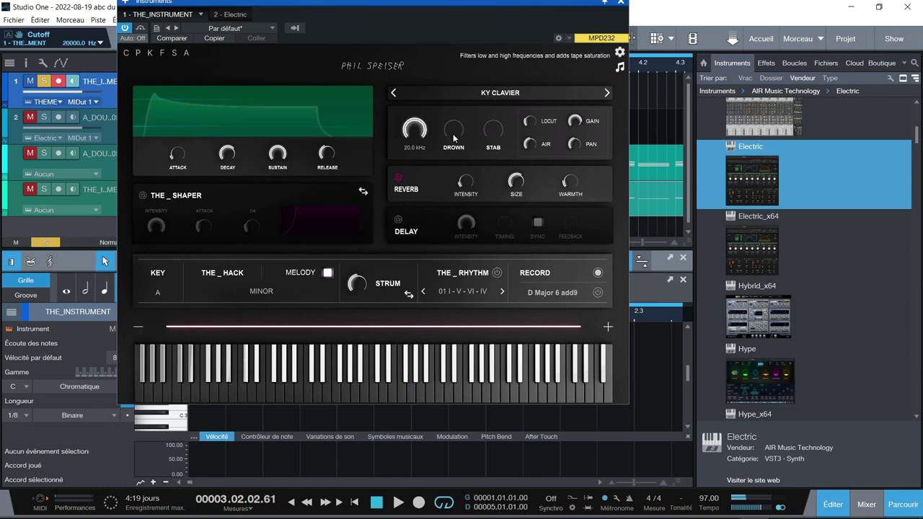
left_click_drag(451, 132, 435, 108)
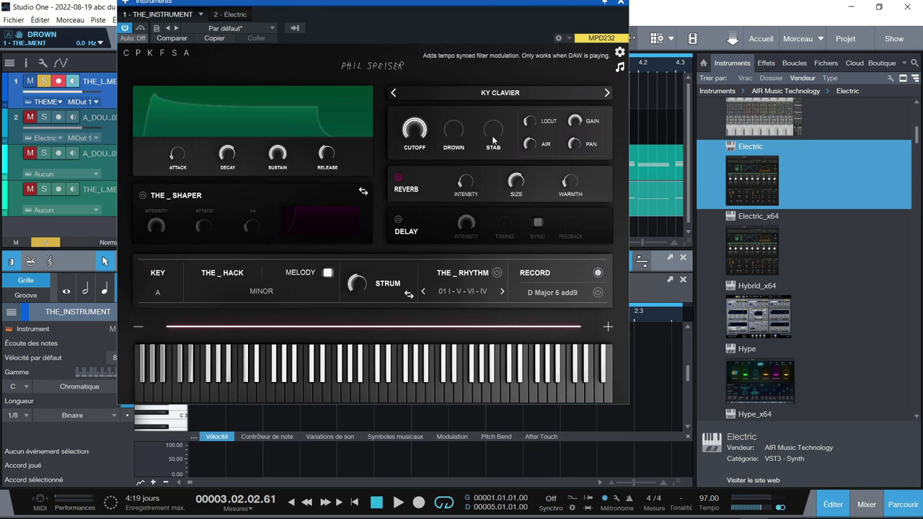
left_click_drag(493, 140, 487, 49)
left_click_drag(483, 13, 479, 29)
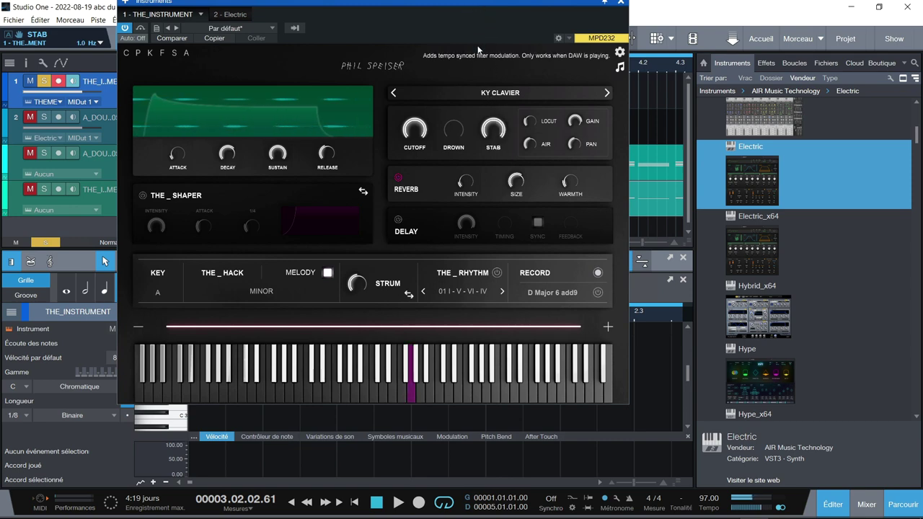
left_click_drag(498, 129, 469, 247)
- Set the low cut to 191 Hz and the Air boost to 4.1 dB
left_click_drag(530, 126, 525, 167)
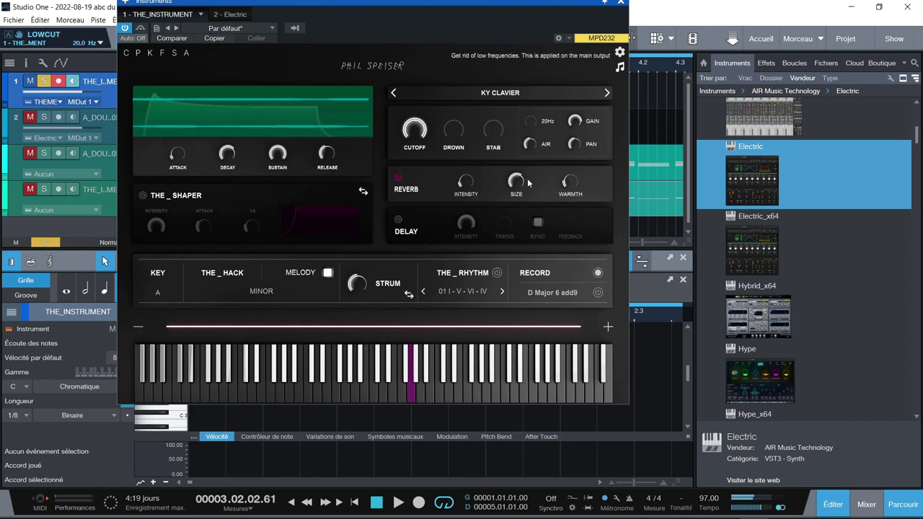
left_click_drag(523, 69, 523, 58)
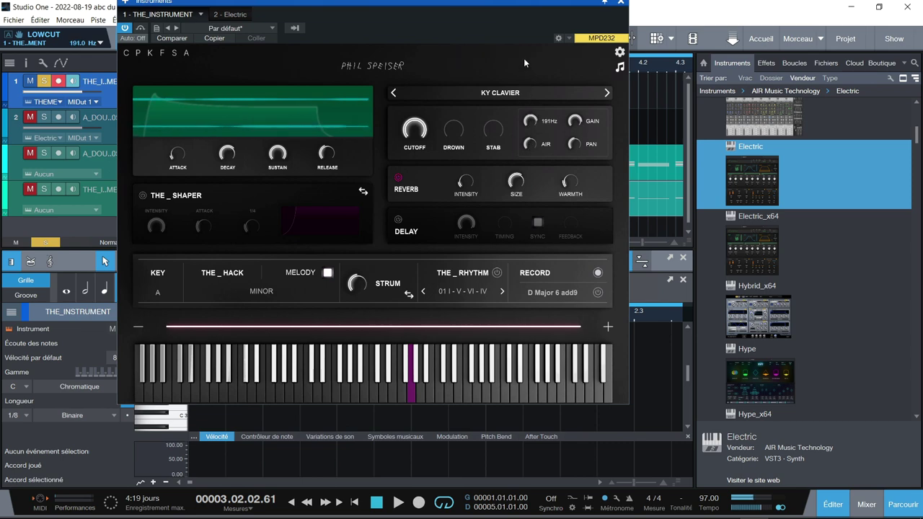
left_click_drag(531, 146, 534, 109)
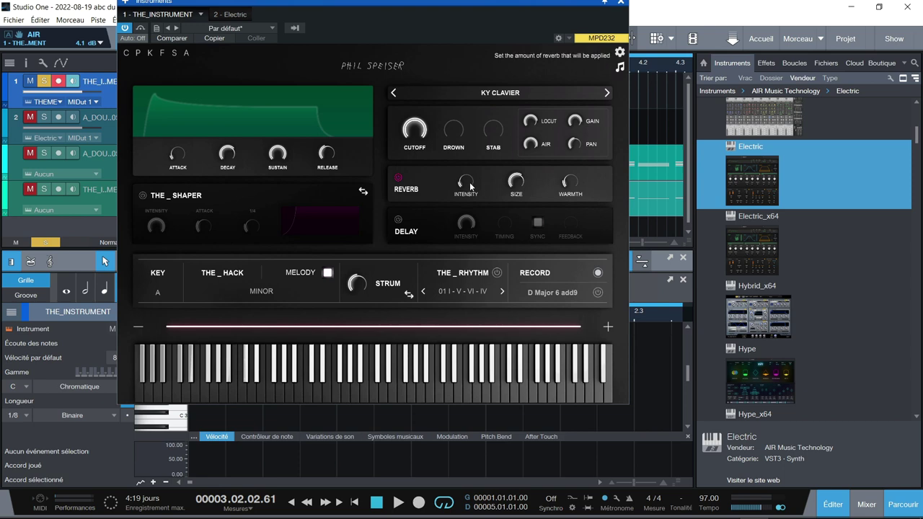
- Raise the reverb intensity to 0.6 and compare the sound with the reverb off and on, leaving it on
left_click_drag(469, 186, 470, 162)
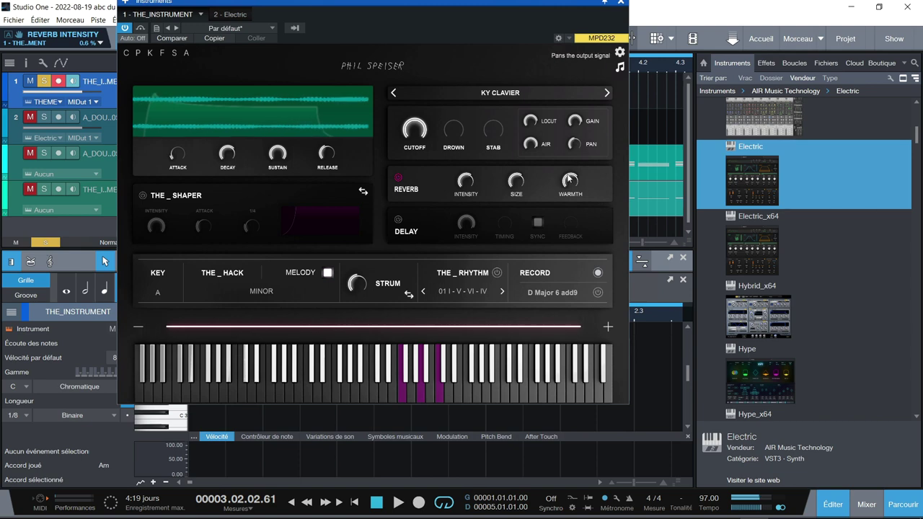
left_click(398, 177)
left_click(399, 179)
left_click(399, 179)
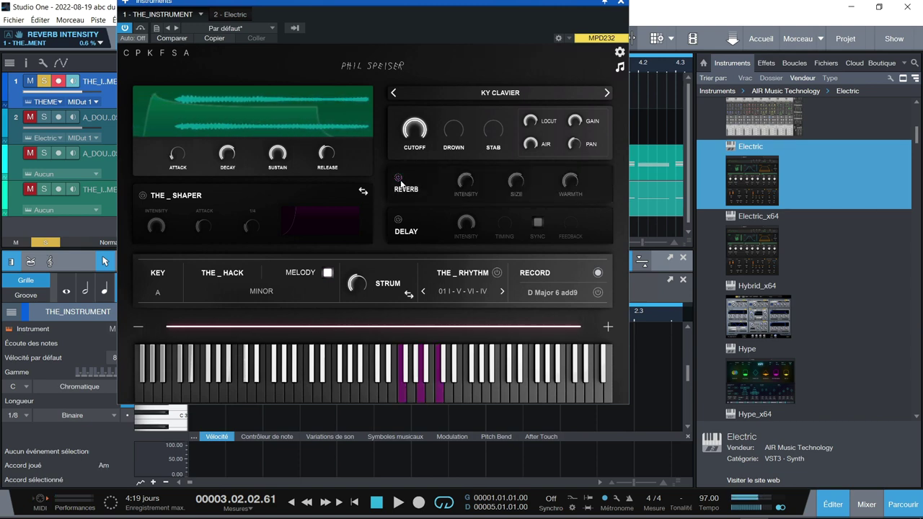
left_click(398, 178)
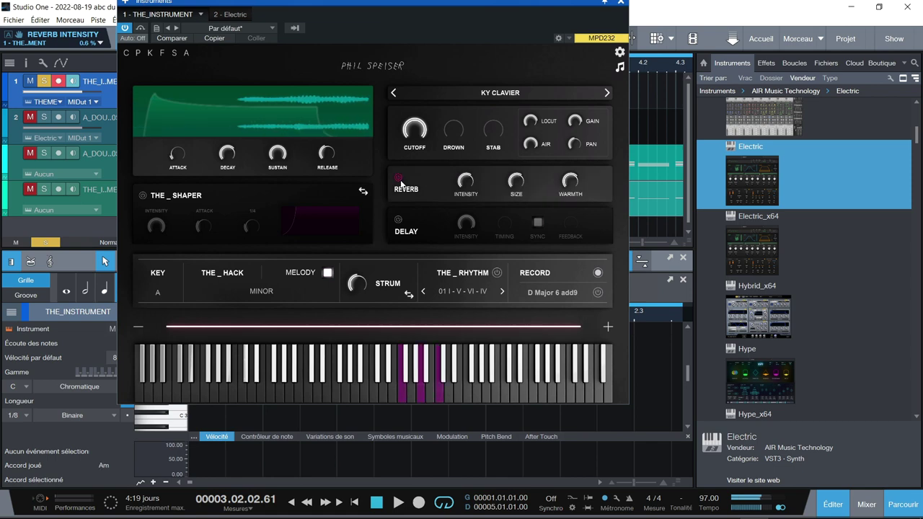
- Turn on the delay with tempo sync at 1/4 timing and set its feedback to 73%
left_click(398, 219)
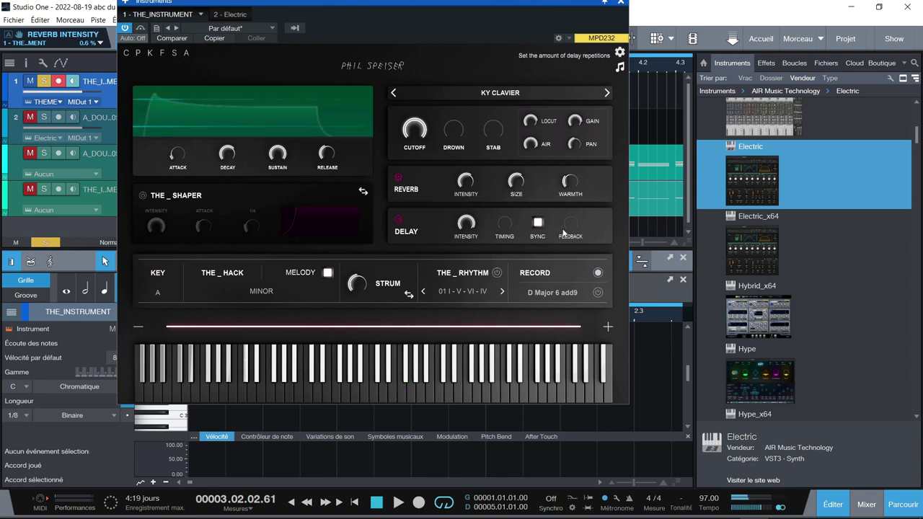
left_click_drag(573, 228, 574, 184)
left_click_drag(568, 144, 566, 156)
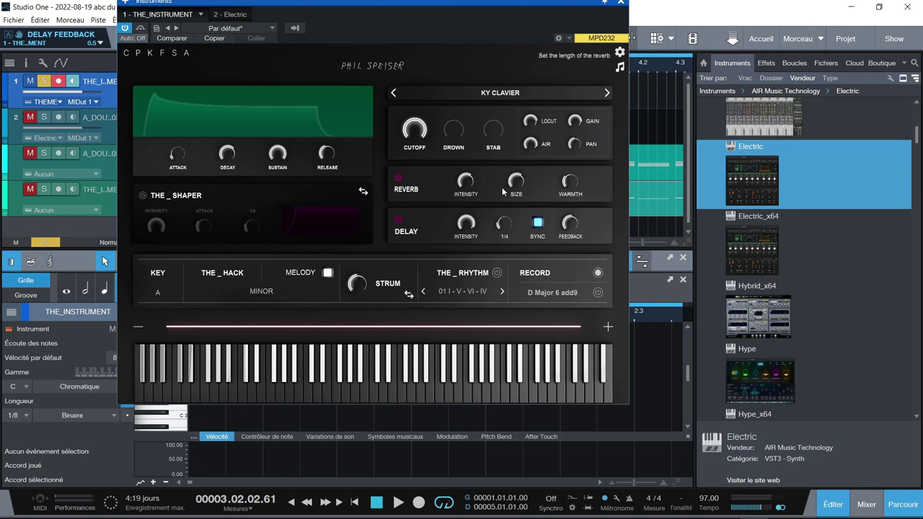
left_click_drag(569, 224, 569, 212)
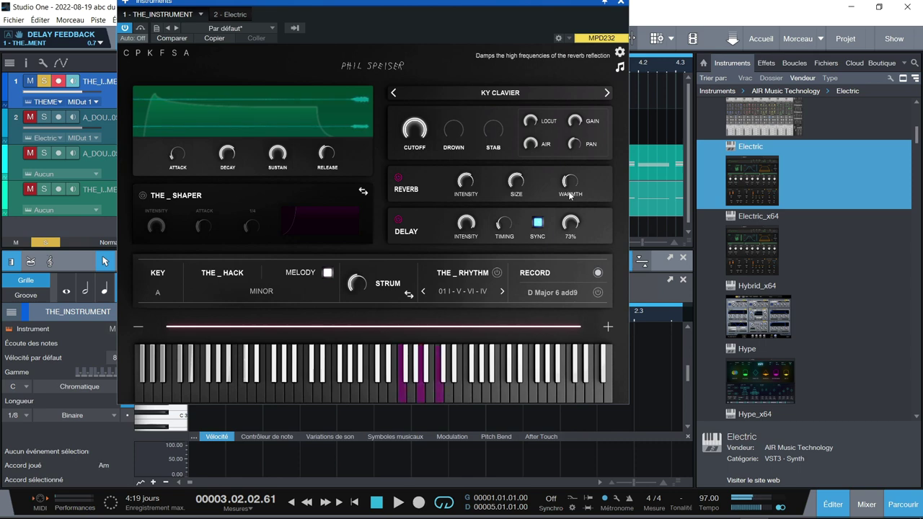
- Set the delay intensity to about 0.3 and lower the reverb intensity to 0.4
left_click(467, 228)
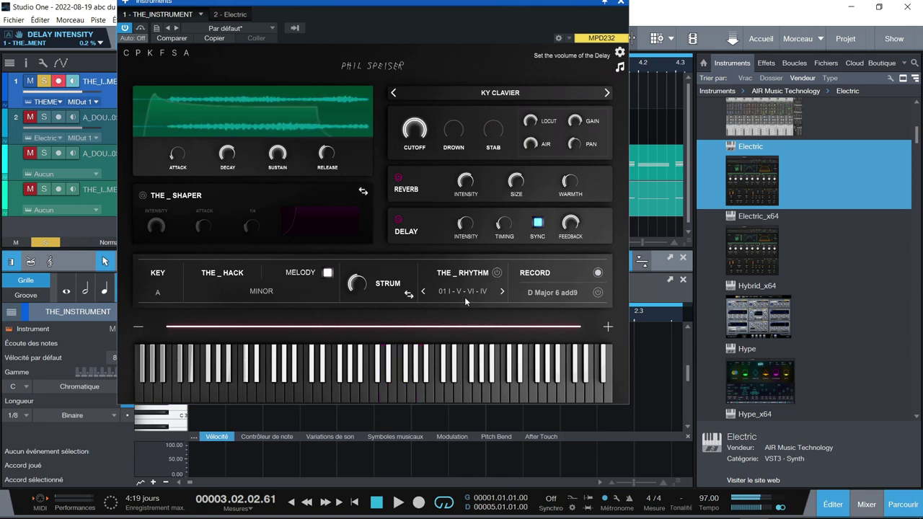
left_click_drag(466, 224, 469, 250)
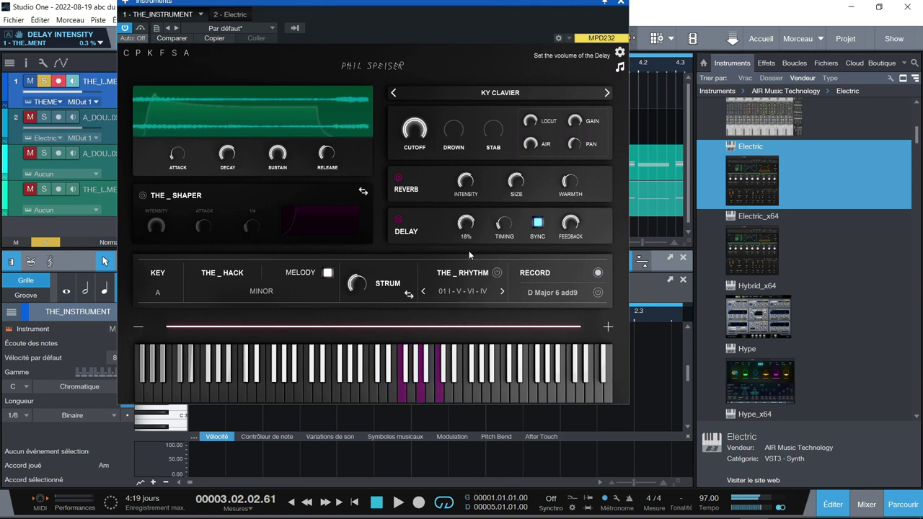
left_click_drag(466, 182, 465, 213)
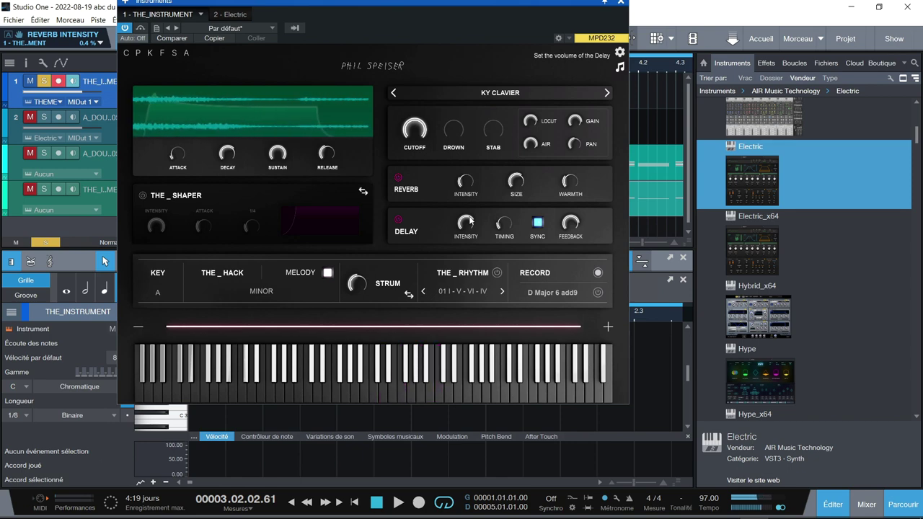
- Switch The_Hack off
left_click(327, 273)
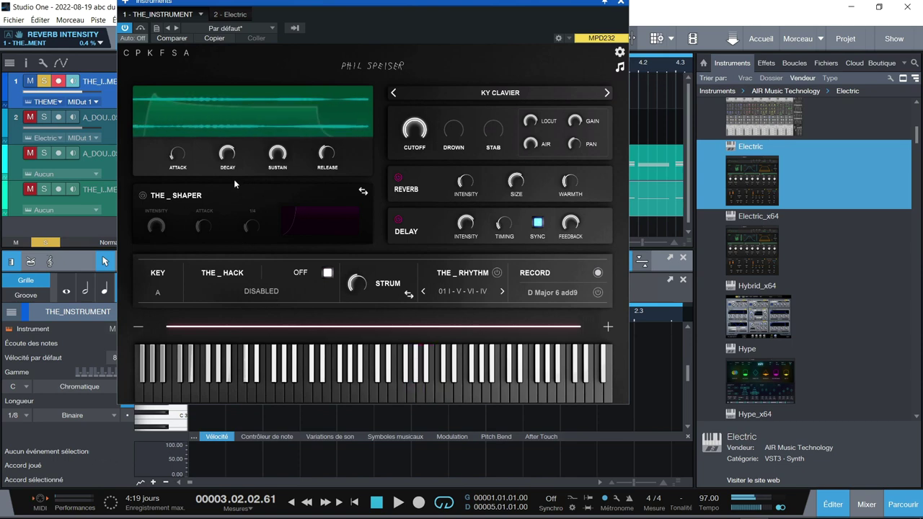
- Try The_Shaper with a higher attack and 1/8 timing, returning the timing to 1/4 and leaving the shaper off
left_click(142, 196)
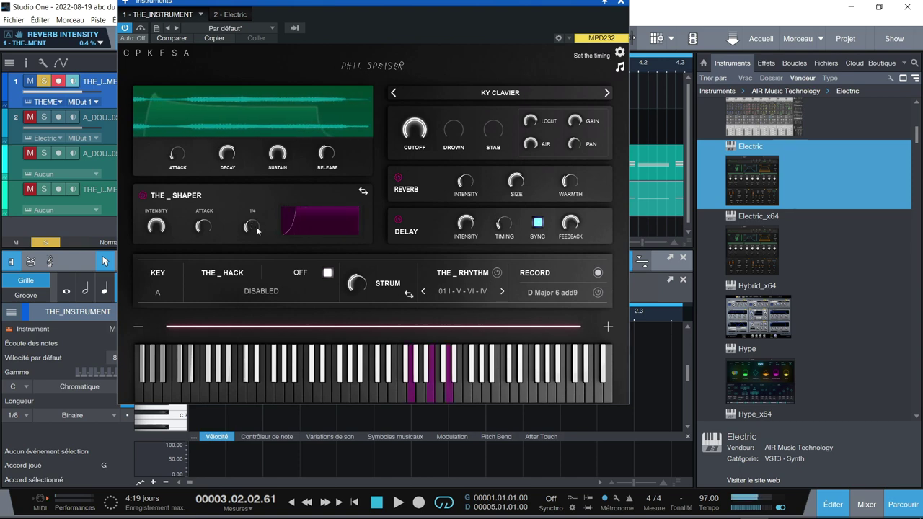
left_click_drag(257, 218, 251, 166)
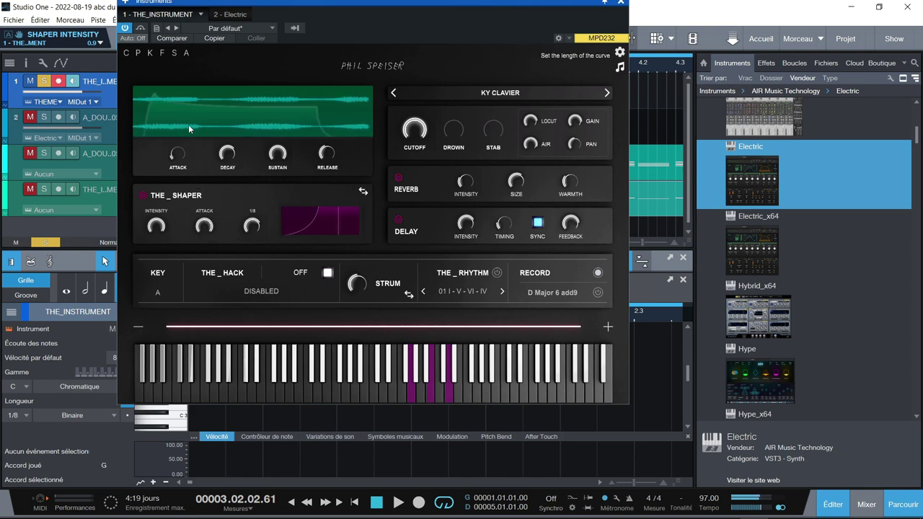
left_click_drag(250, 226, 235, 177)
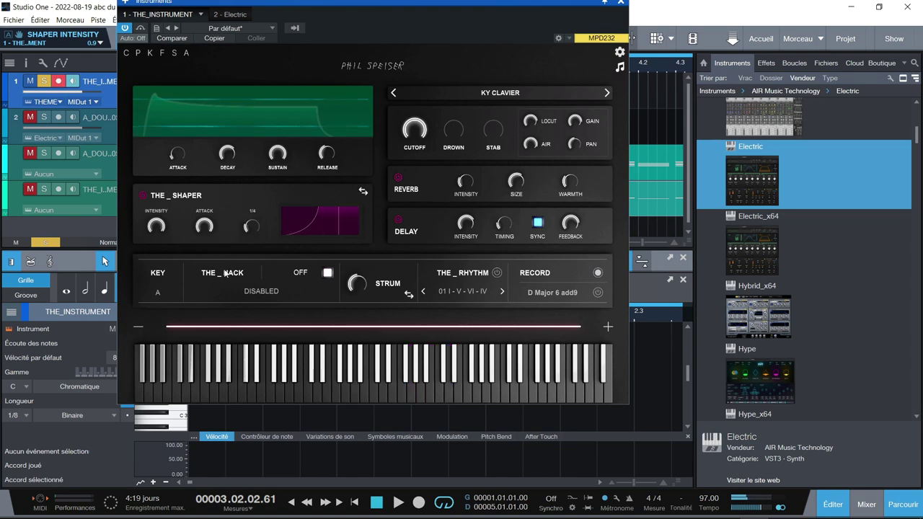
left_click(141, 195)
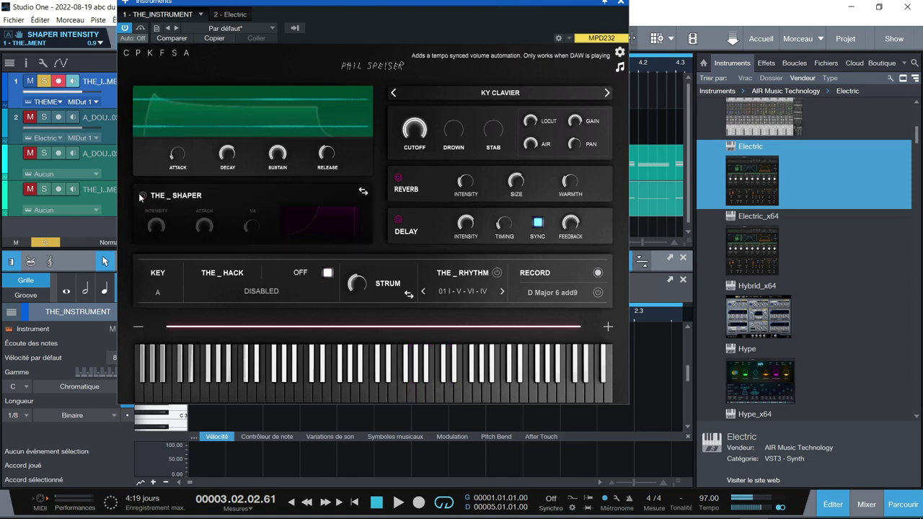
- Bring up The_Filter in place of The_Shaper and turn it on in Loop 1 mode with 1/8D timing
left_click(364, 193)
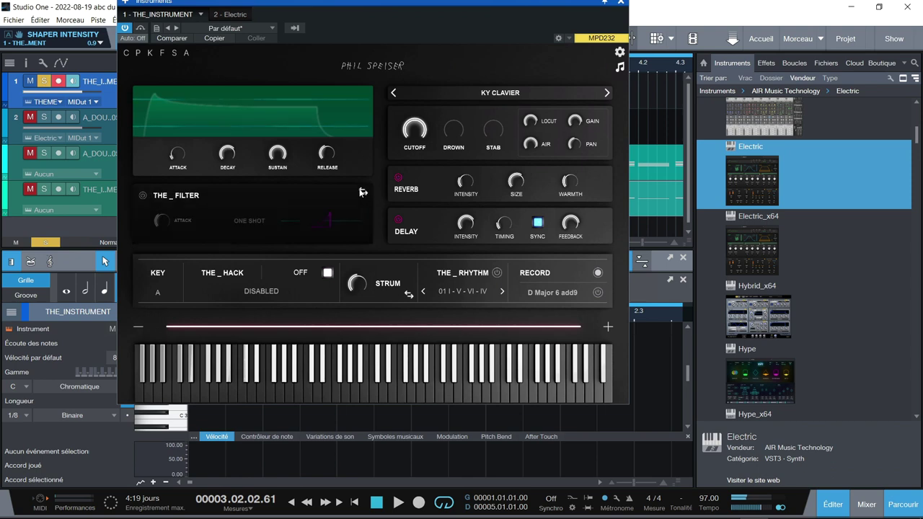
left_click(144, 196)
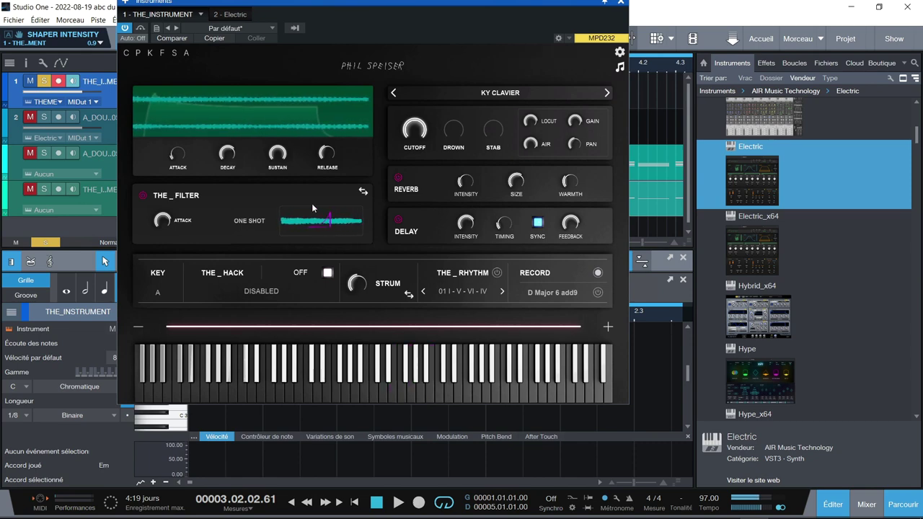
left_click(250, 221)
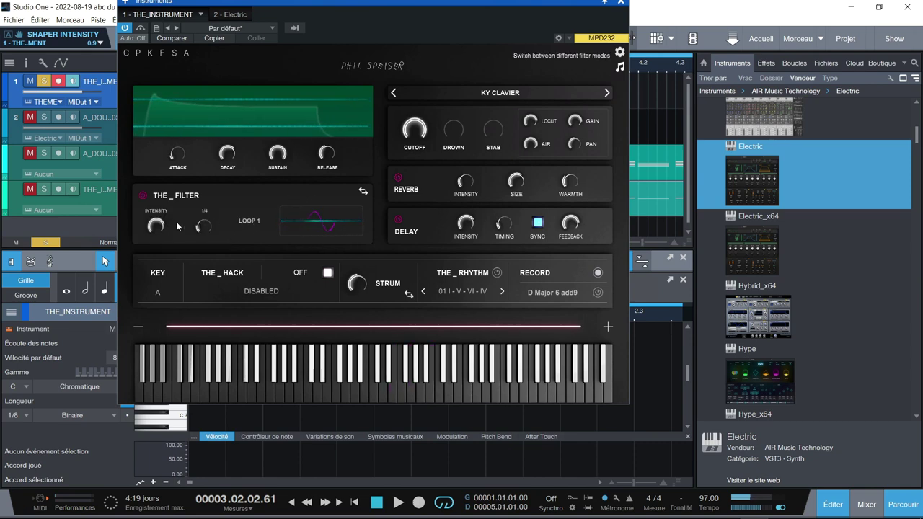
left_click_drag(211, 230, 202, 164)
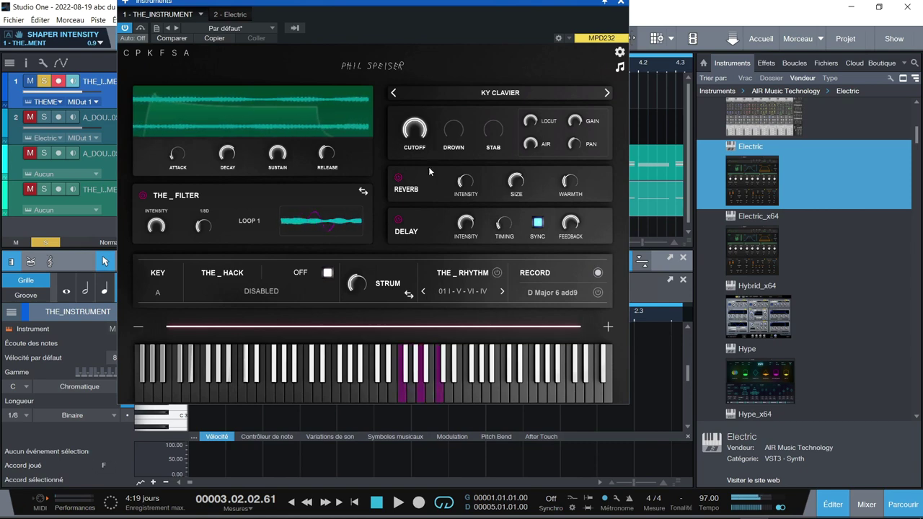
- Lower the cutoff to 710 Hz and cycle through The_Filter's modes, leaving it on Loop 2
left_click(415, 130)
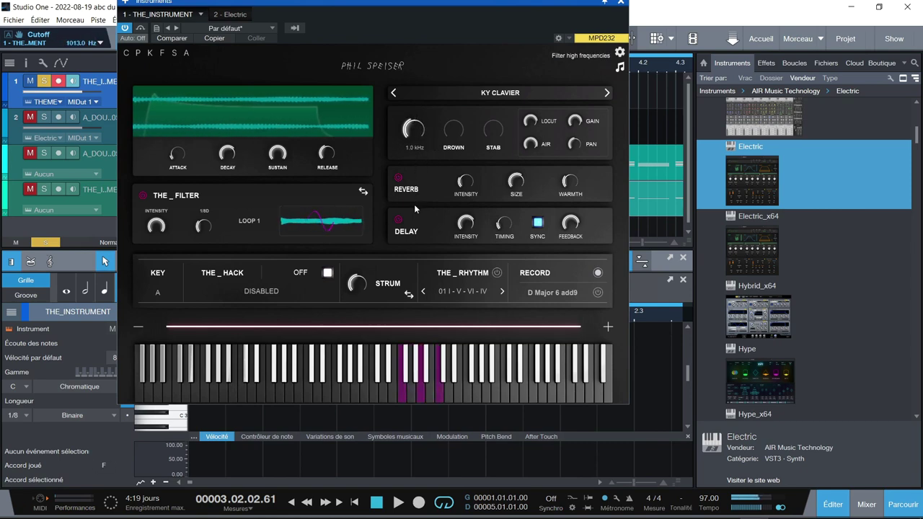
left_click(250, 221)
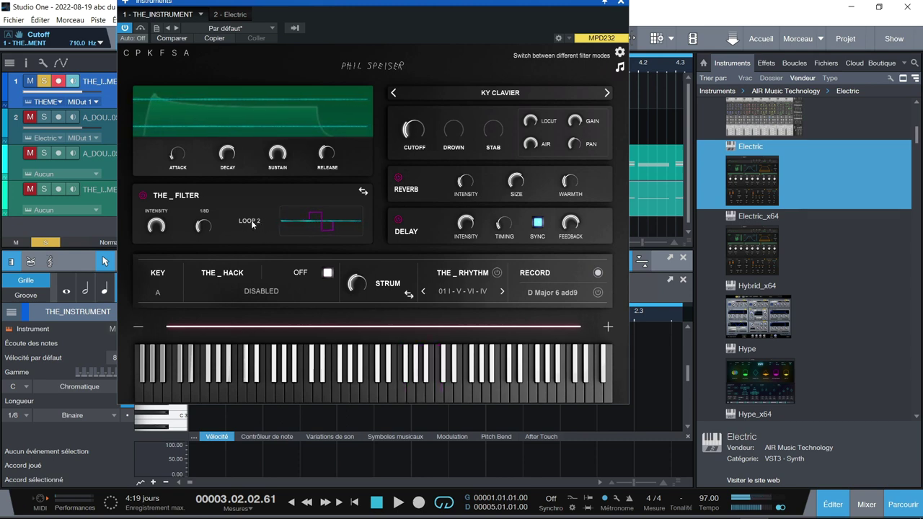
left_click(250, 221)
left_click(251, 220)
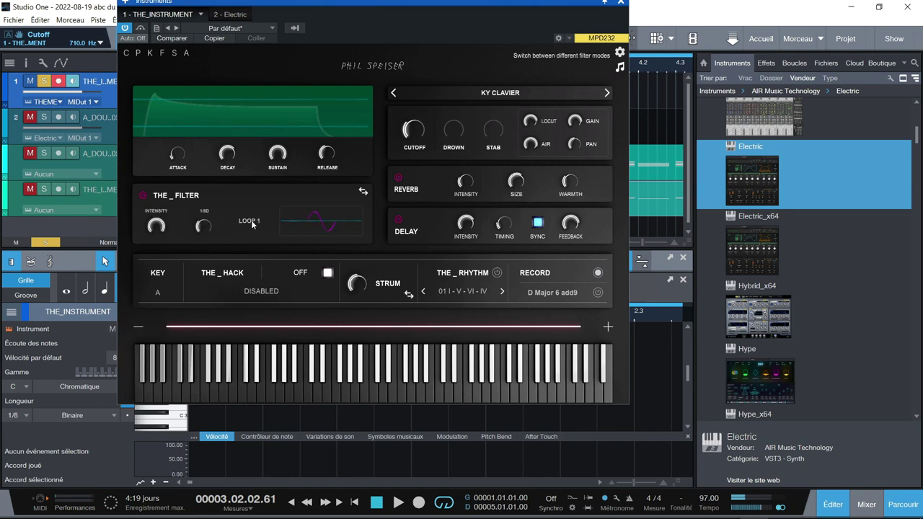
left_click(251, 221)
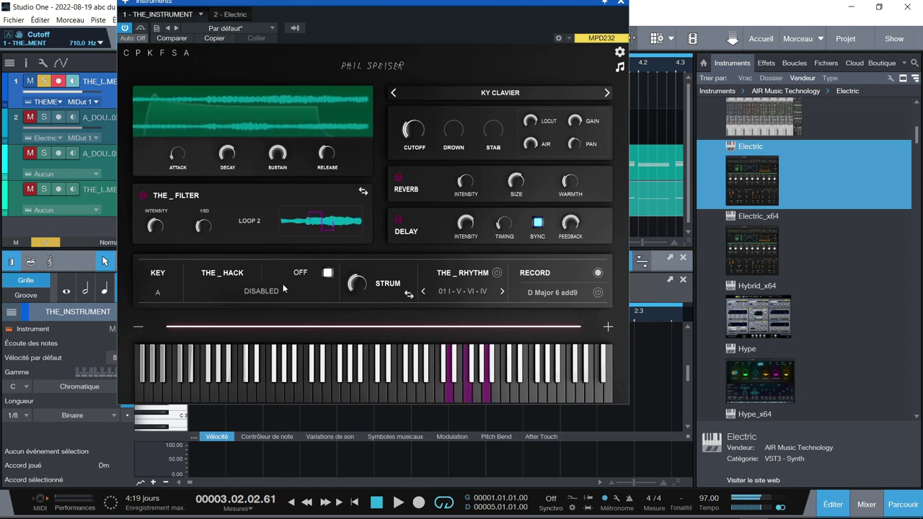
- Switch The_Hack to chord mode and open its chord preset list
left_click(328, 272)
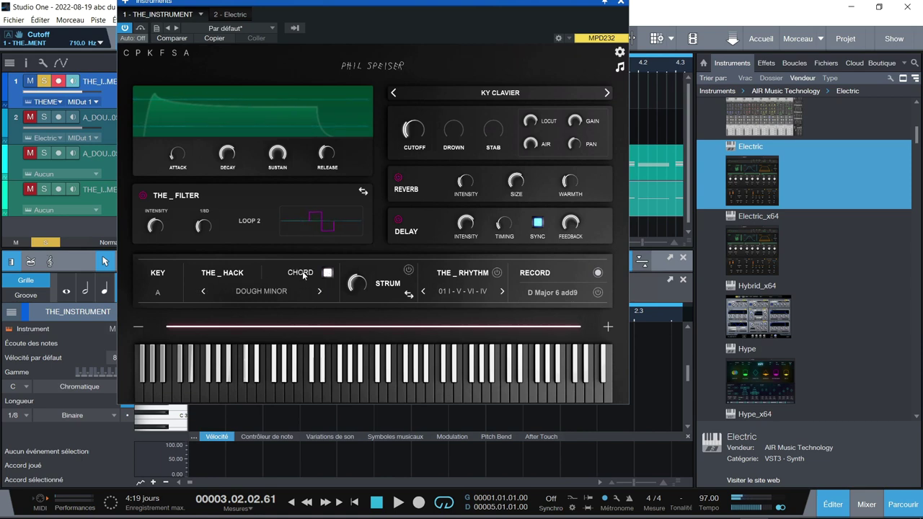
left_click(156, 293)
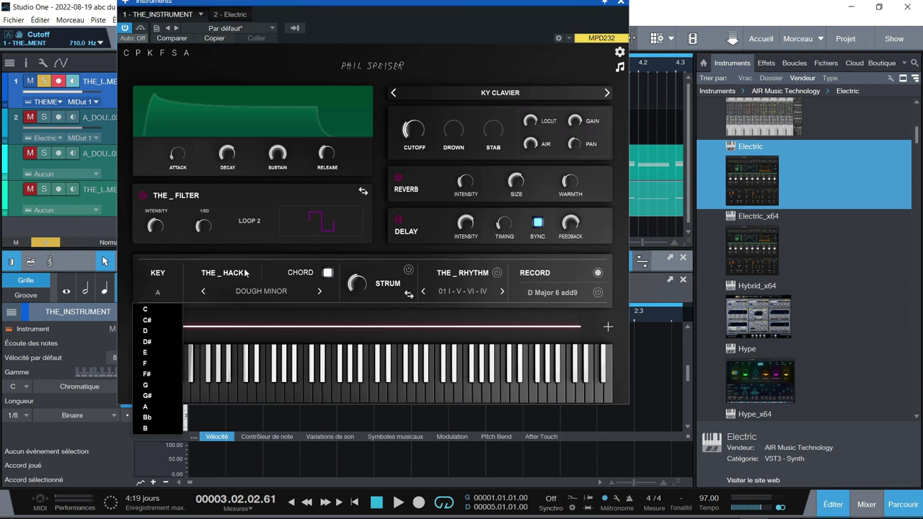
left_click(238, 293)
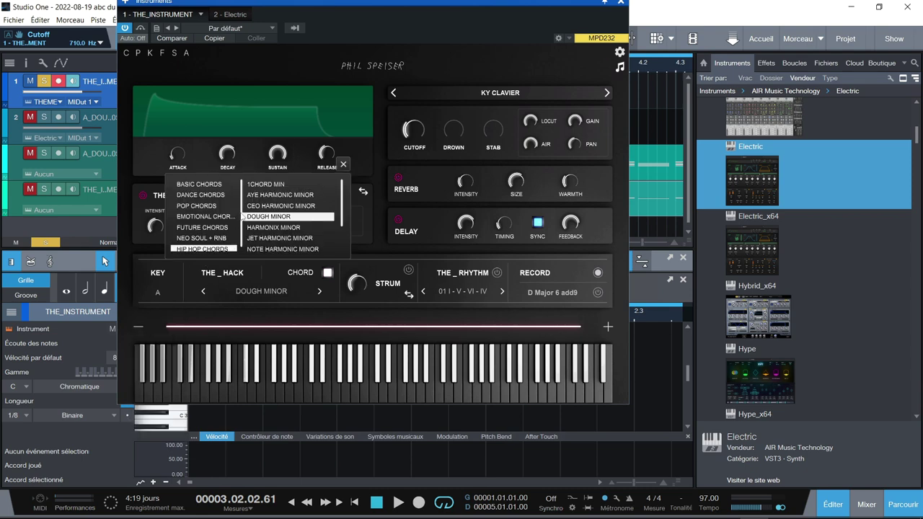
- Browse the chord categories from Basic Chords to Neo Soul + RnB, and choose 1CHORD MIN from Hip Hop Chords
scroll(242, 220, "down", 1)
left_click(207, 186)
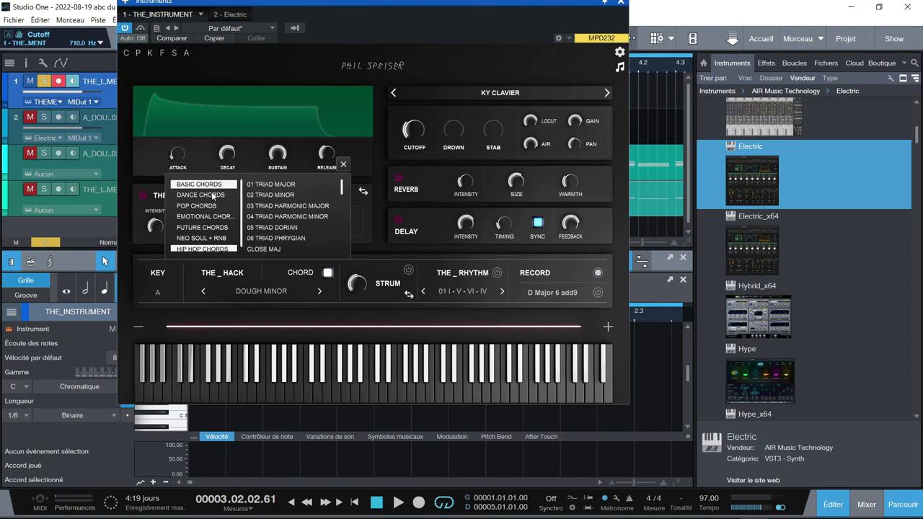
left_click(213, 195)
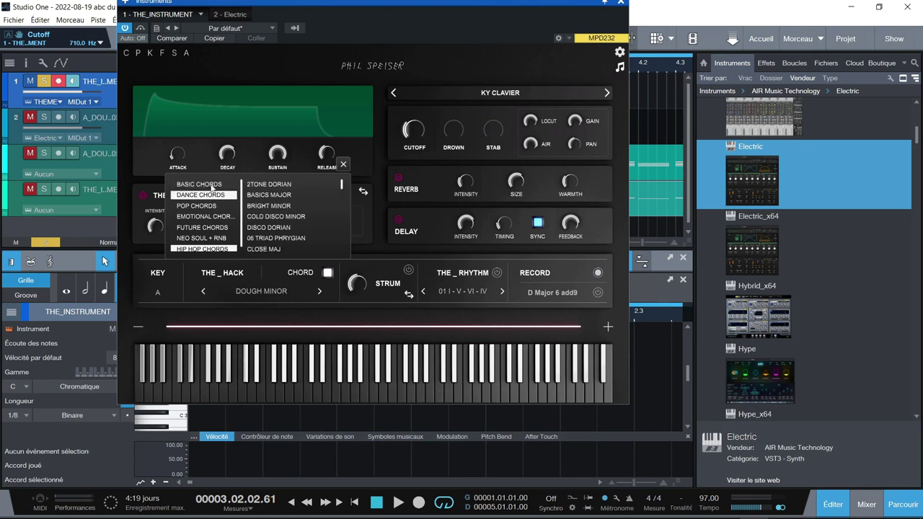
left_click(205, 206)
left_click(205, 216)
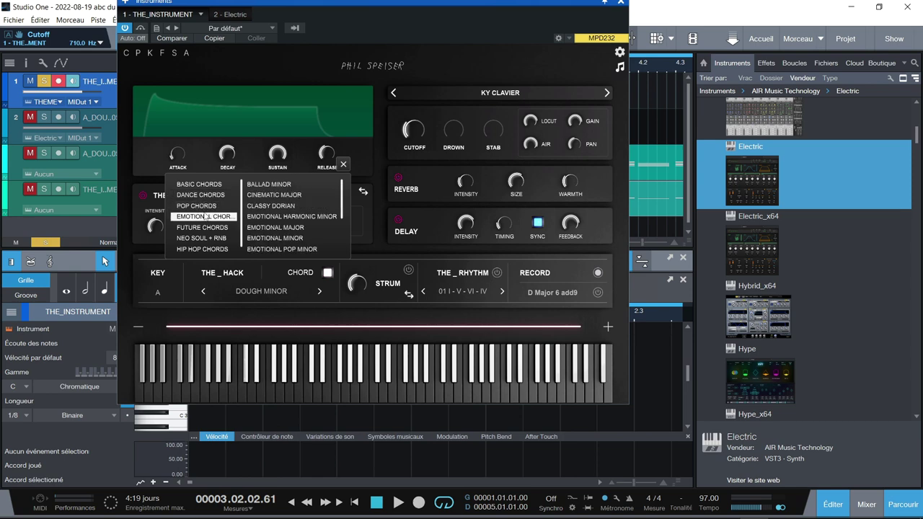
left_click(208, 227)
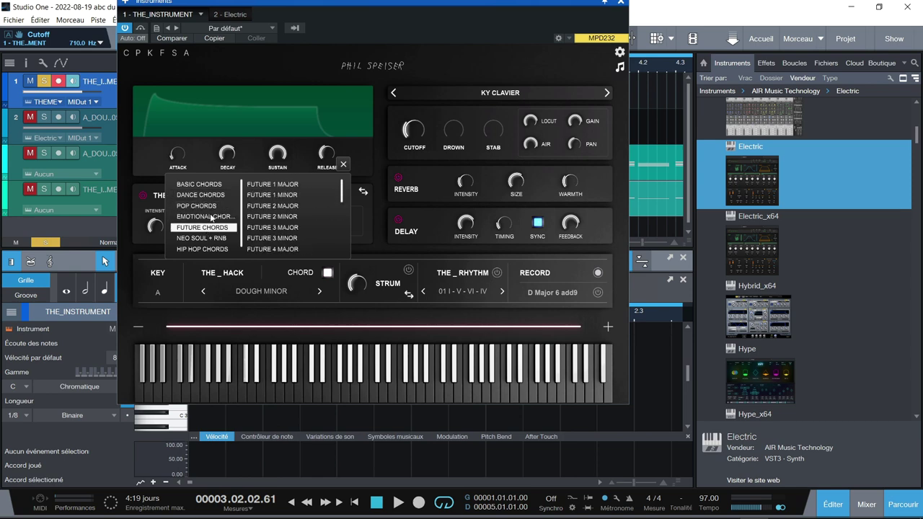
left_click(207, 238)
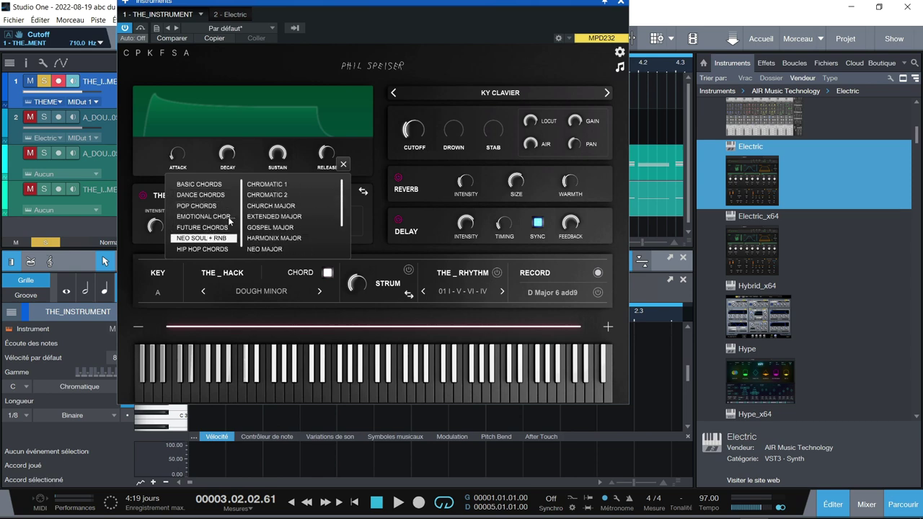
left_click(215, 245)
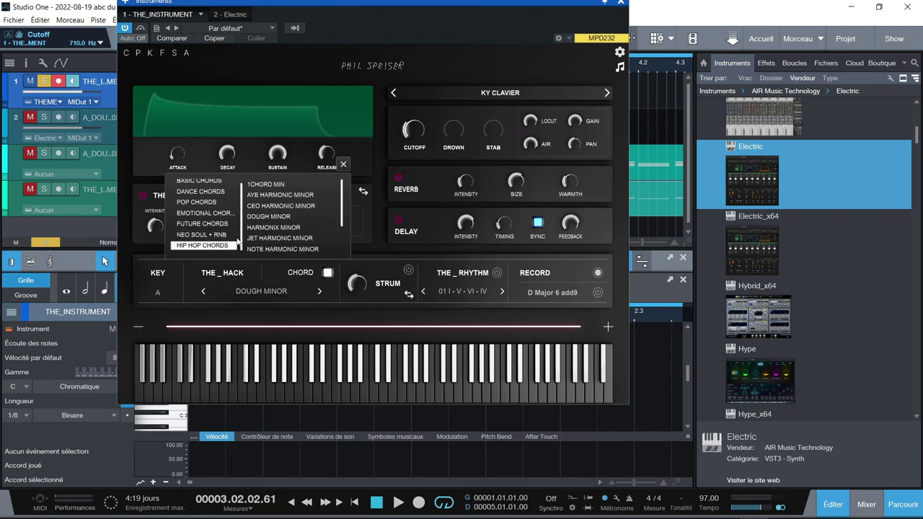
scroll(342, 204, "down", 3)
scroll(332, 249, "up", 3)
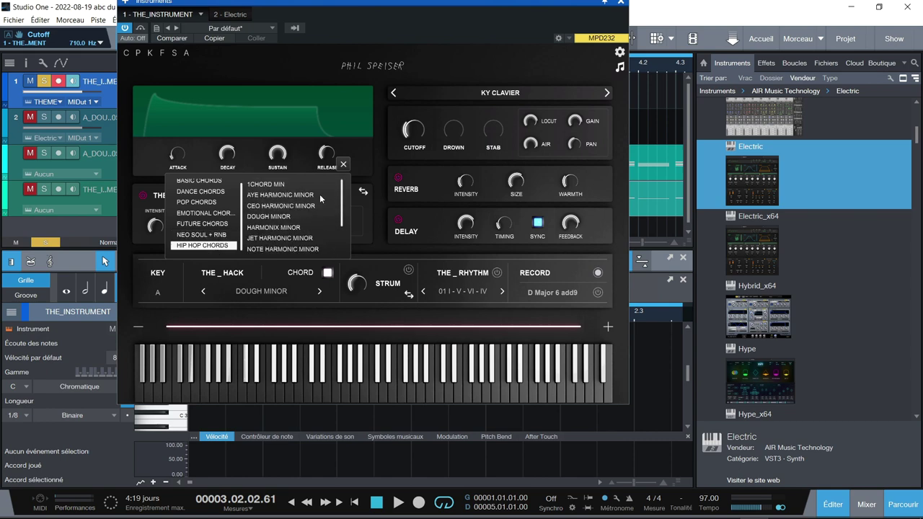
left_click(200, 235)
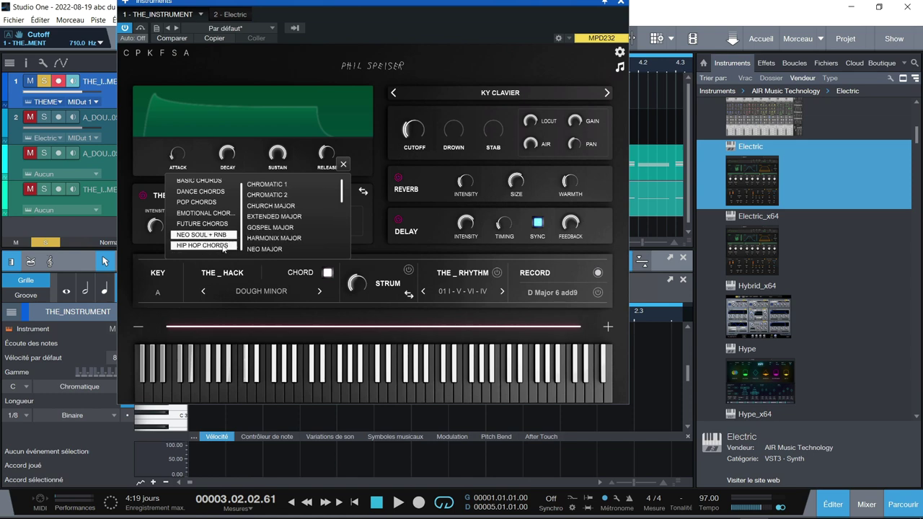
left_click(223, 242)
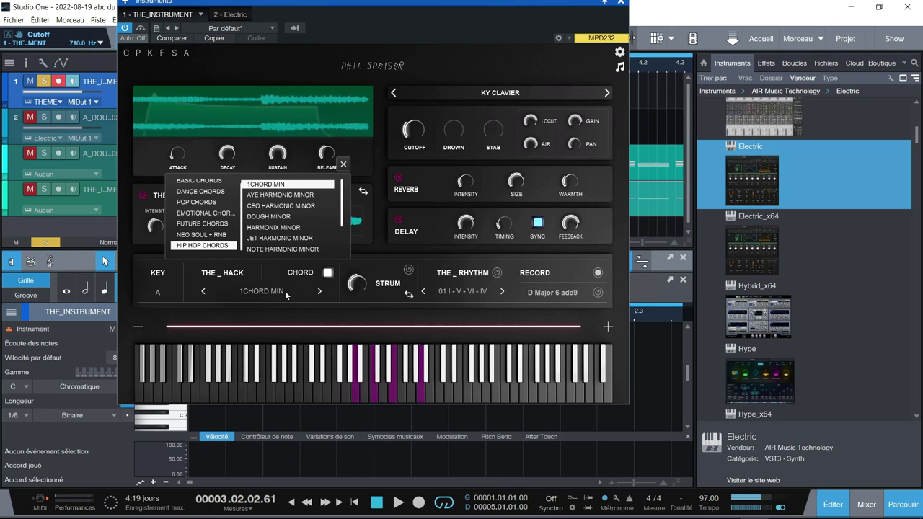
- Try the chords with Strum on, turn Strum off and swap it for the arpeggiator controls
left_click(408, 270)
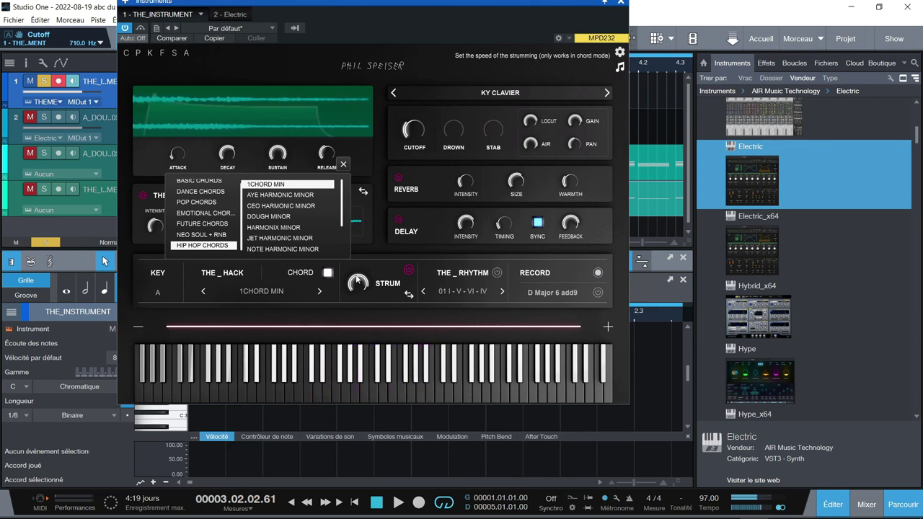
left_click(407, 270)
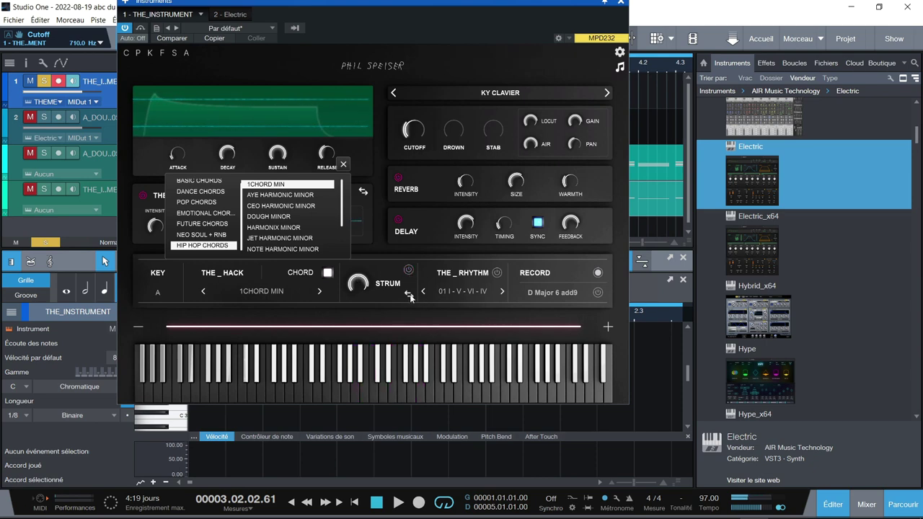
left_click(408, 295)
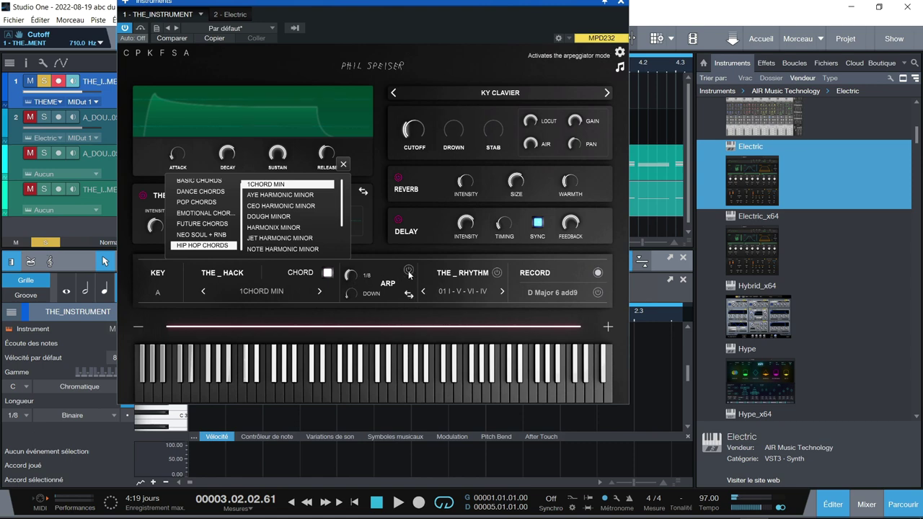
- Turn on the arpeggiator at 1/8 and try the Random pattern before setting it back to Down
left_click(409, 271)
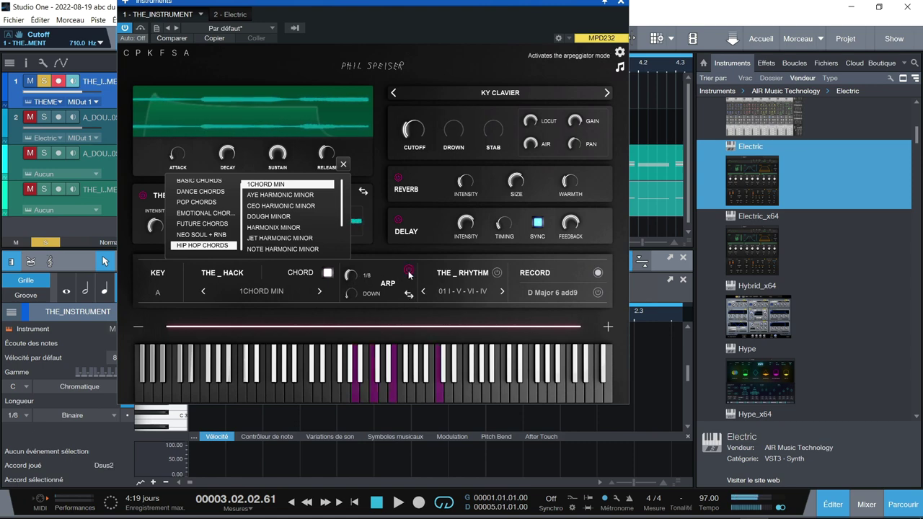
left_click_drag(353, 282, 366, 225)
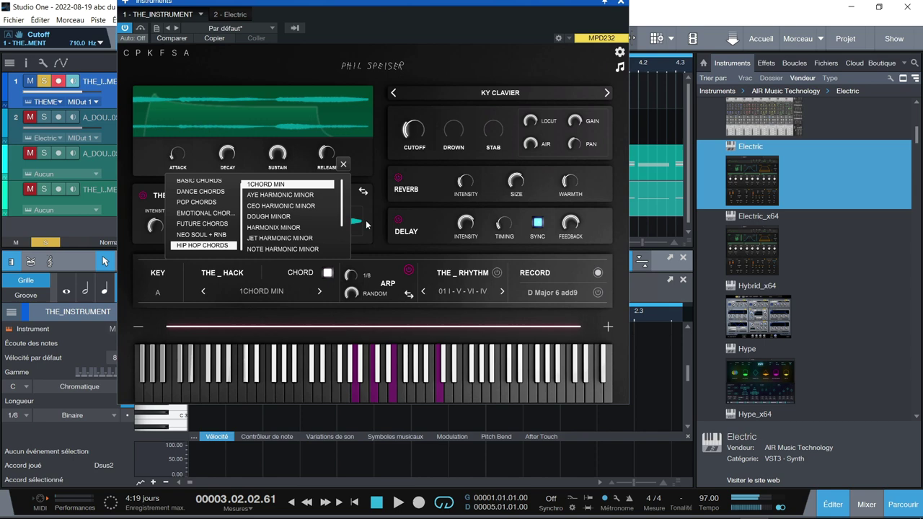
left_click_drag(367, 231, 363, 303)
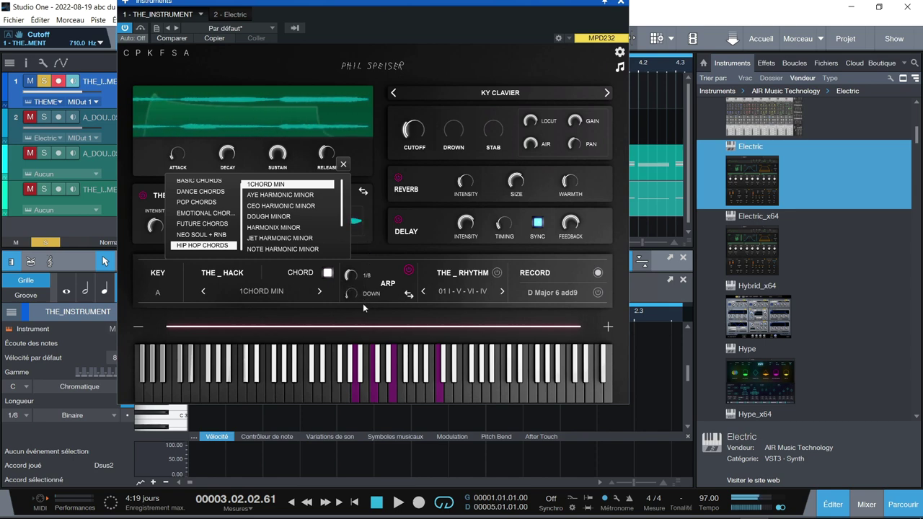
- Turn on The_Rhythm and audition numbers 02, 03 and 05 from the Progressions category, leaving 05 selected
left_click(496, 273)
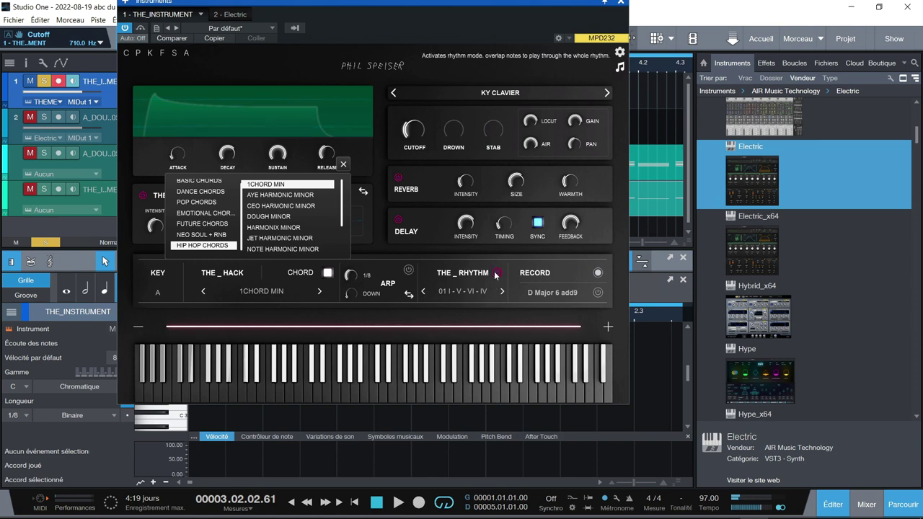
left_click(458, 292)
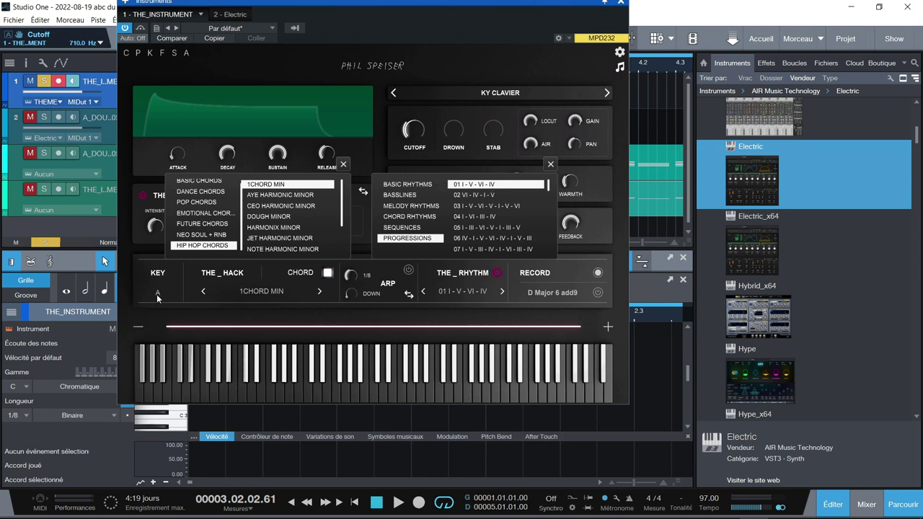
left_click(481, 195)
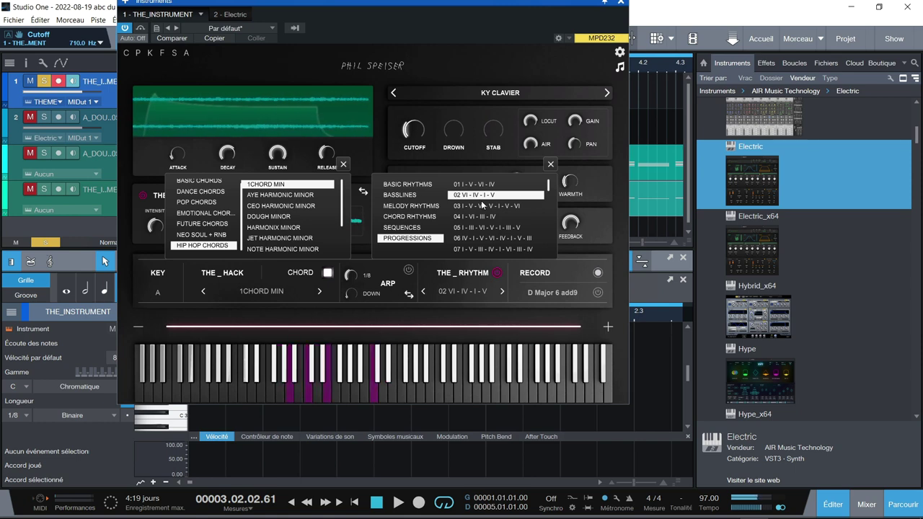
left_click(482, 205)
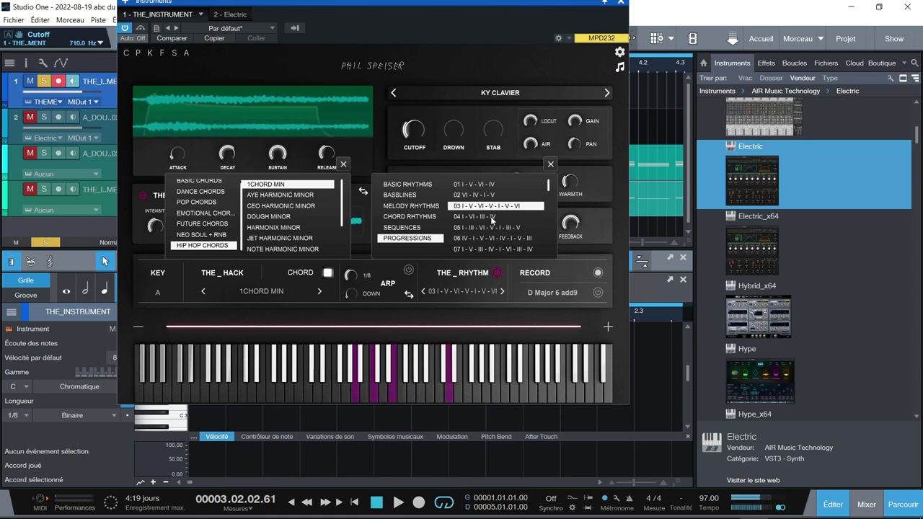
left_click(494, 227)
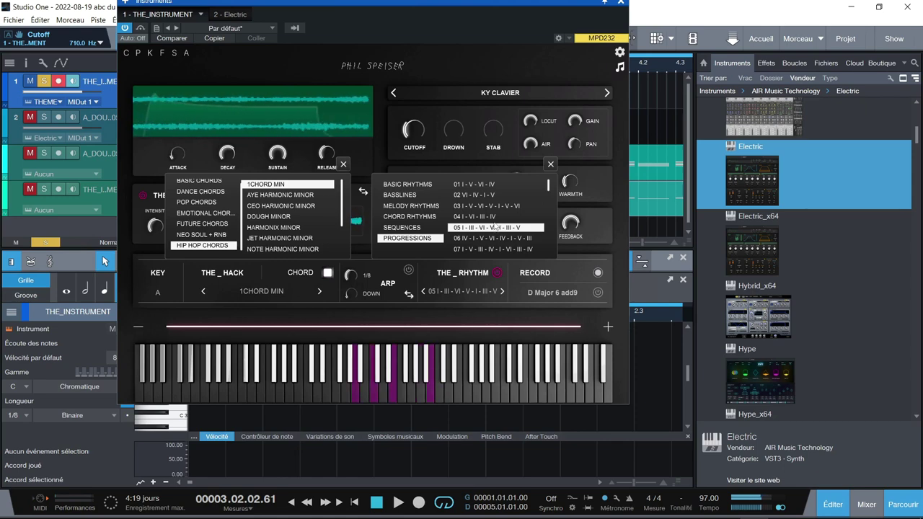
- Look through the remaining Progressions and audition CHORDBOUNCE, FLUTTER and ONESTEPFURTHER from the Chord Rhythms category
scroll(494, 226, "down", 10)
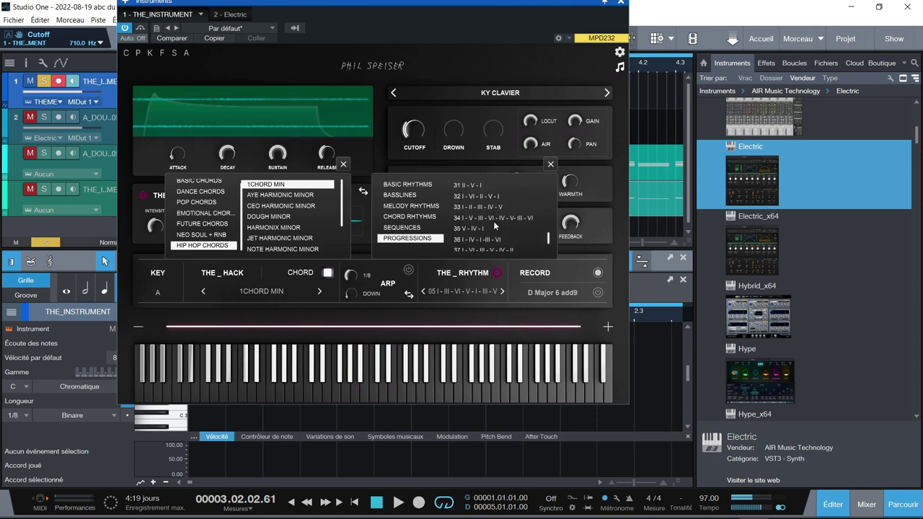
scroll(493, 221, "down", 1)
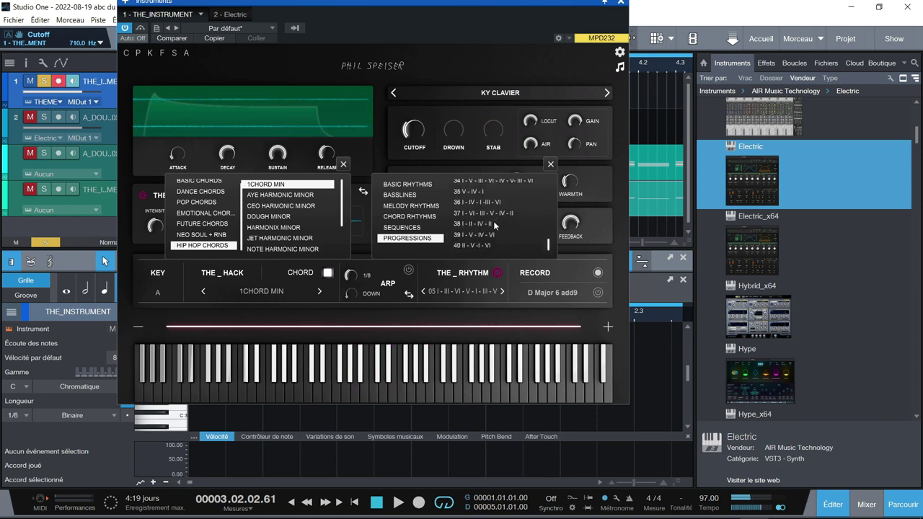
left_click(410, 217)
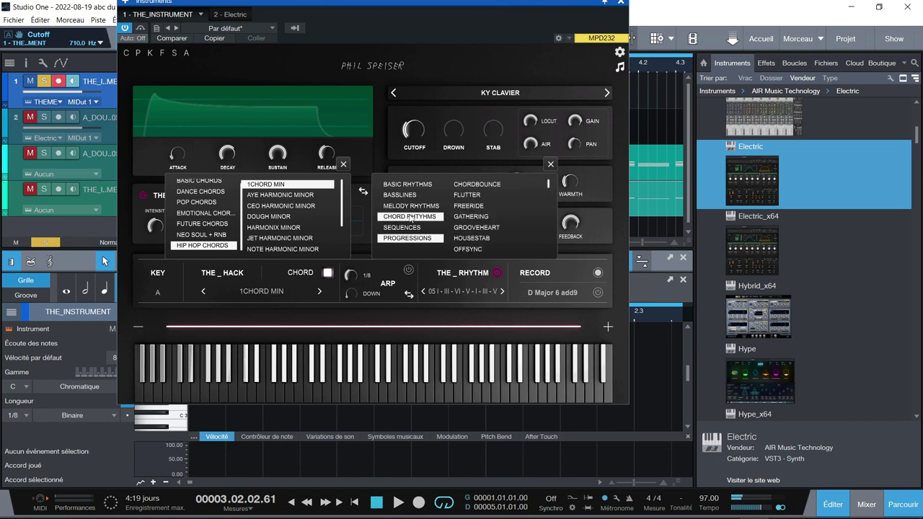
left_click(469, 186)
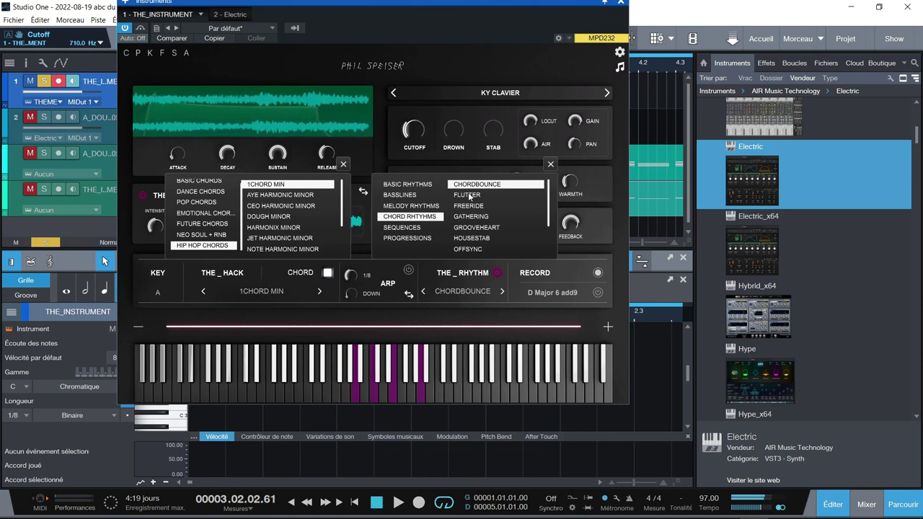
left_click(469, 196)
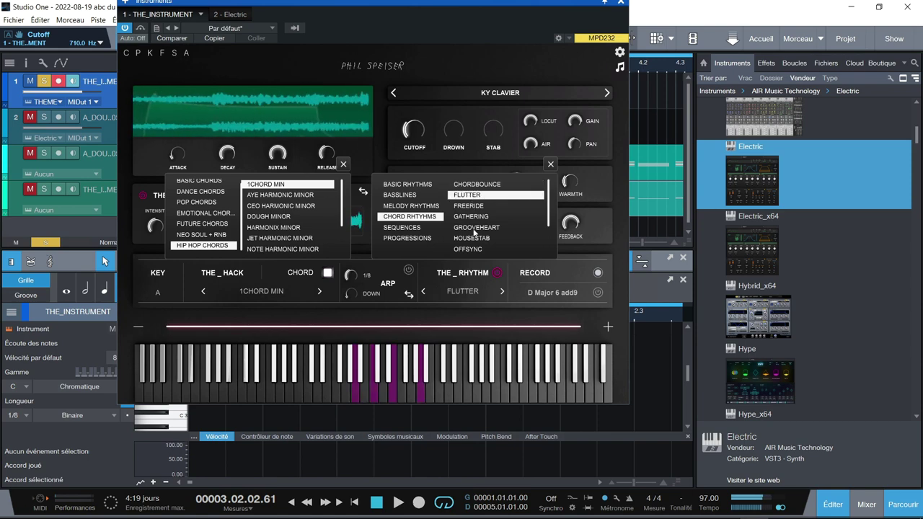
scroll(474, 231, "down", 1)
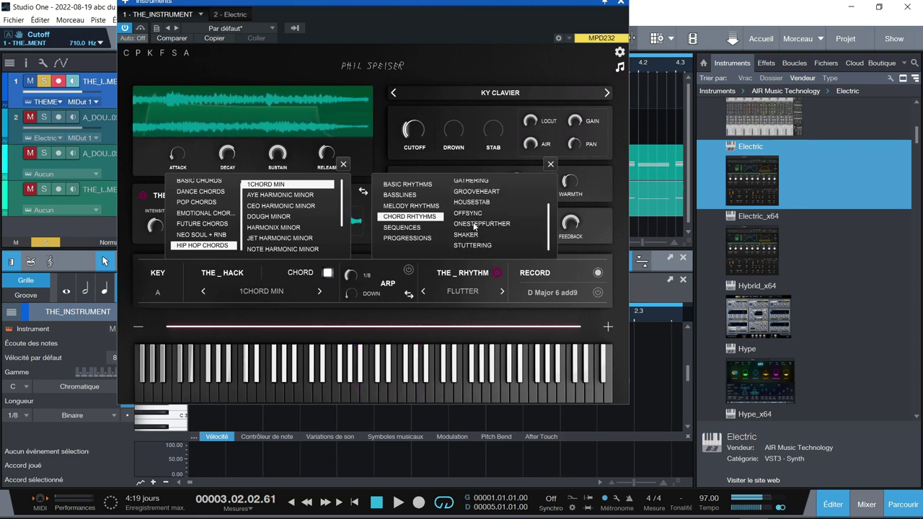
left_click(473, 225)
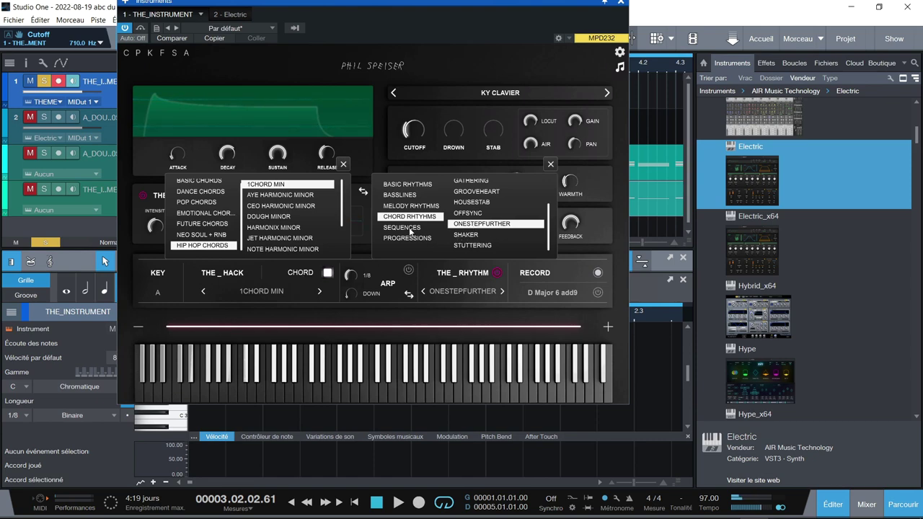
- Switch The_Hack to Melody mode and audition BEEF and DRILL from the Melody Rhythms category, leaving DRILL selected
left_click(327, 273)
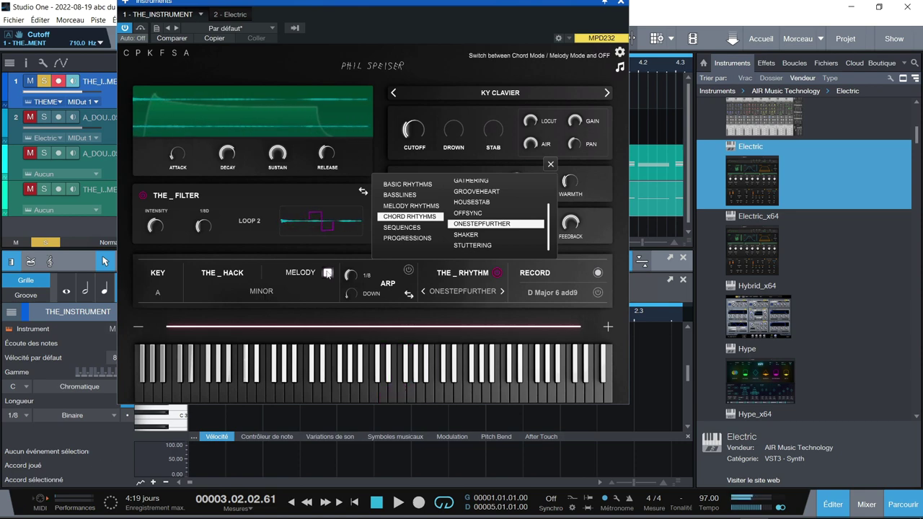
mouse_move(433, 207)
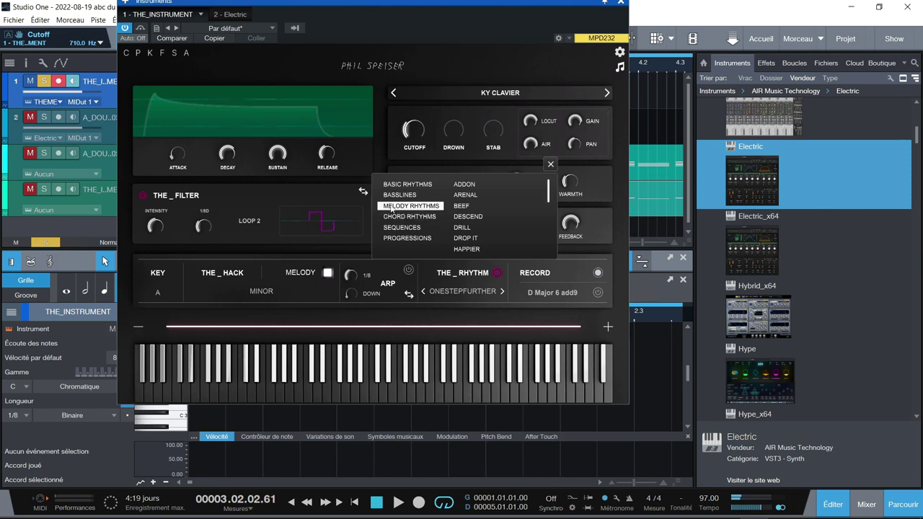
left_click(457, 209)
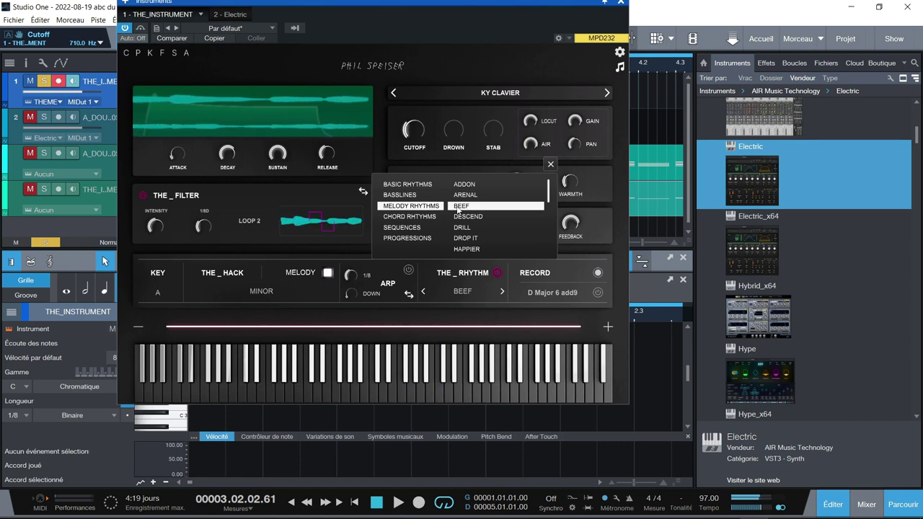
left_click(464, 229)
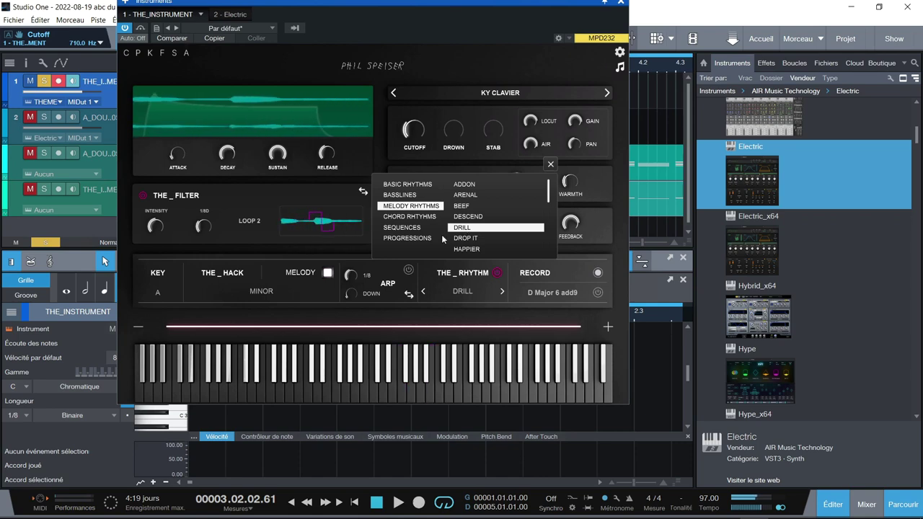
- Return The_Hack to Chord mode, close the rhythm list and turn The_Rhythm off
left_click(328, 273)
left_click(327, 273)
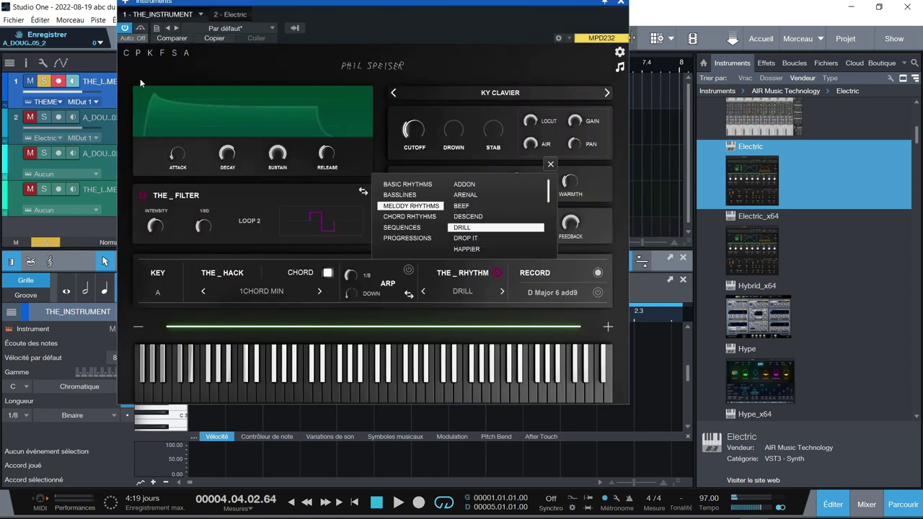
left_click(550, 164)
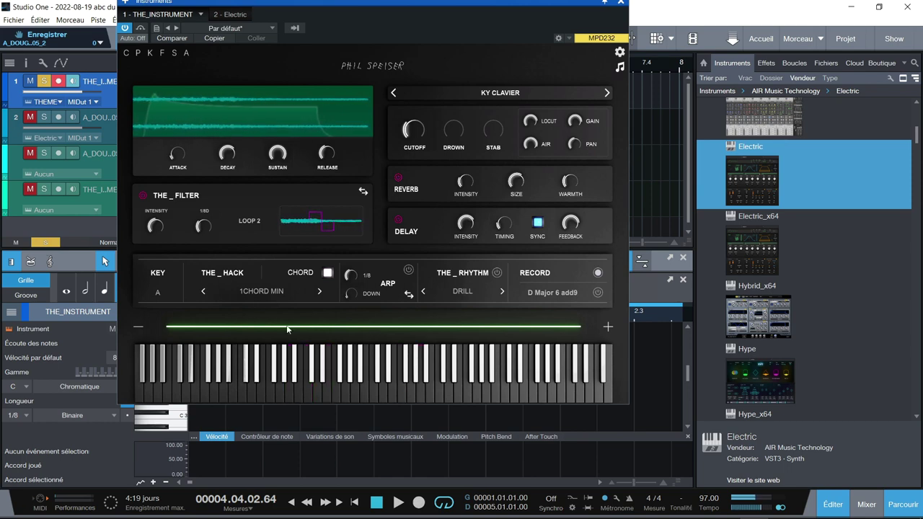
- Record a MIDI part on the THE_INSTRUMENT track, stop the transport and close the plugin window
left_click(423, 506)
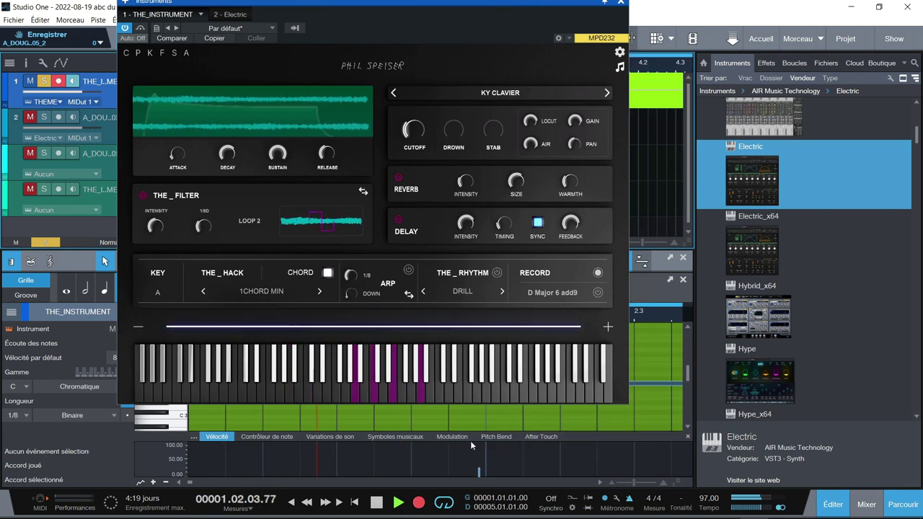
key("space")
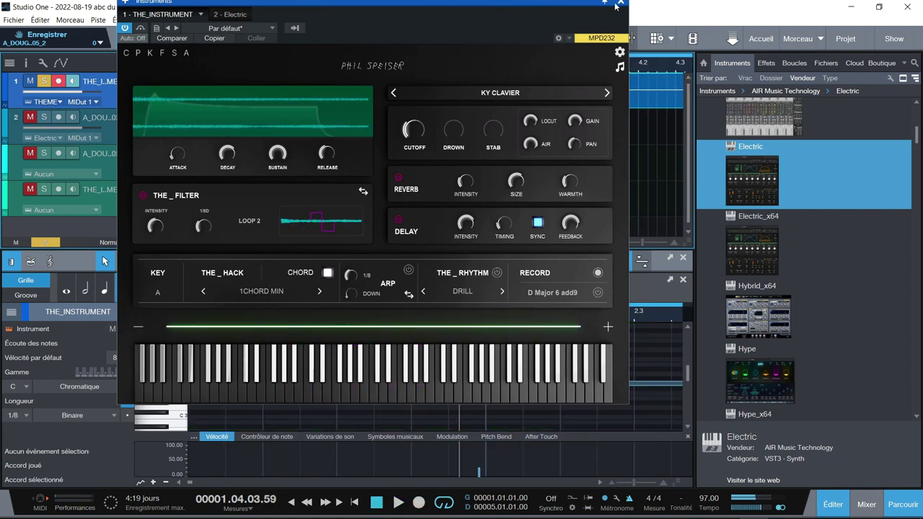
left_click(619, 3)
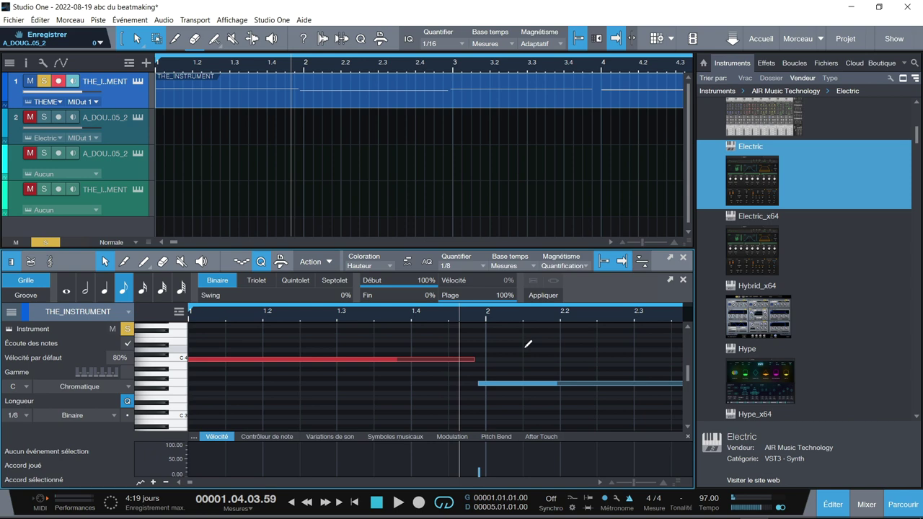
- Quantize all the recorded notes to the 1/8 grid and play the part back from the beginning
key("ctrl+a")
left_click(542, 294)
key("comma")
key("space")
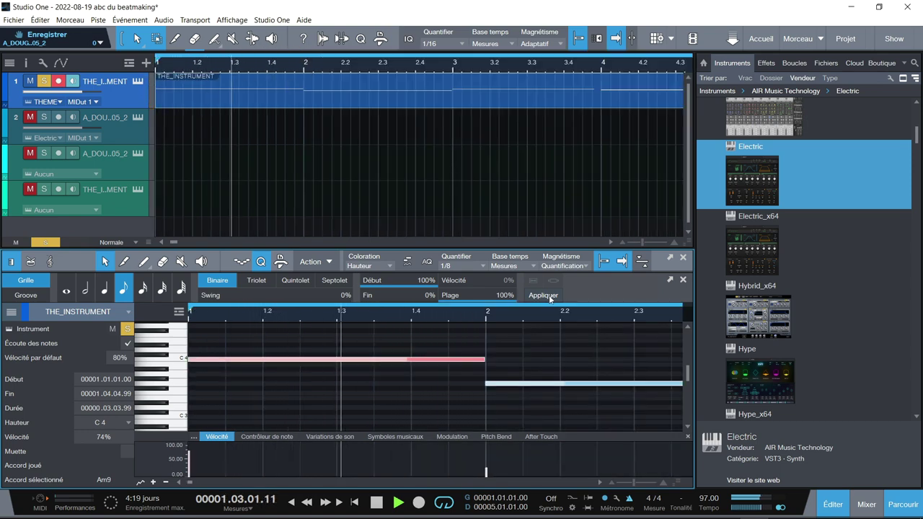
key("space")
- Use THE_INSTRUMENT's Record function during playback to capture the generated chords as a MIDI file, and close the plugin window
left_click(136, 82)
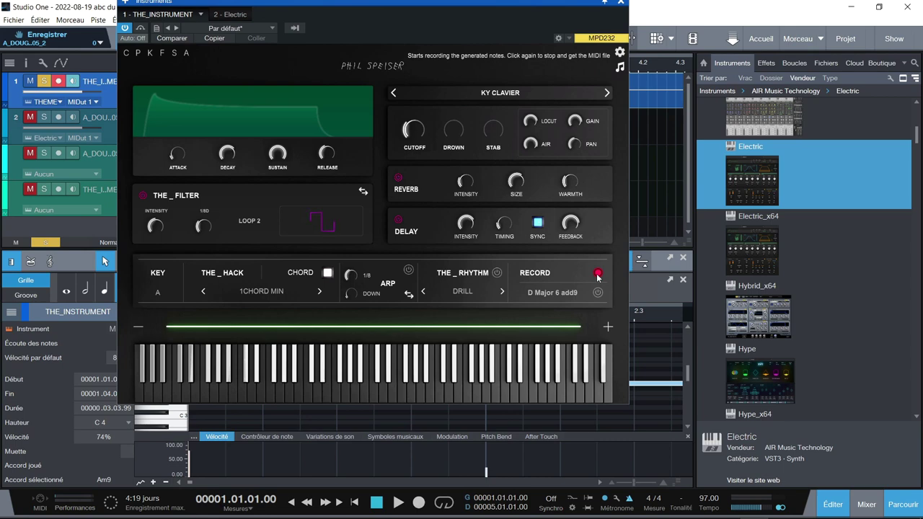
key("space")
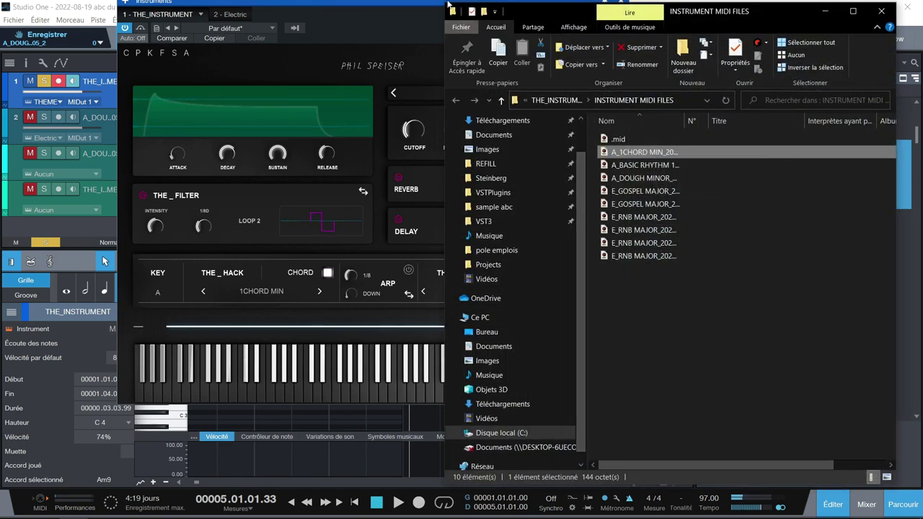
left_click(411, 7)
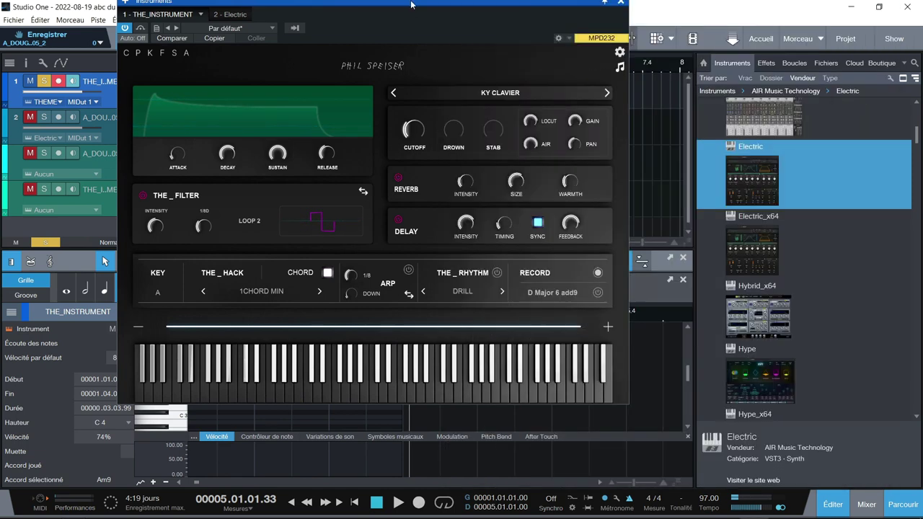
left_click(621, 4)
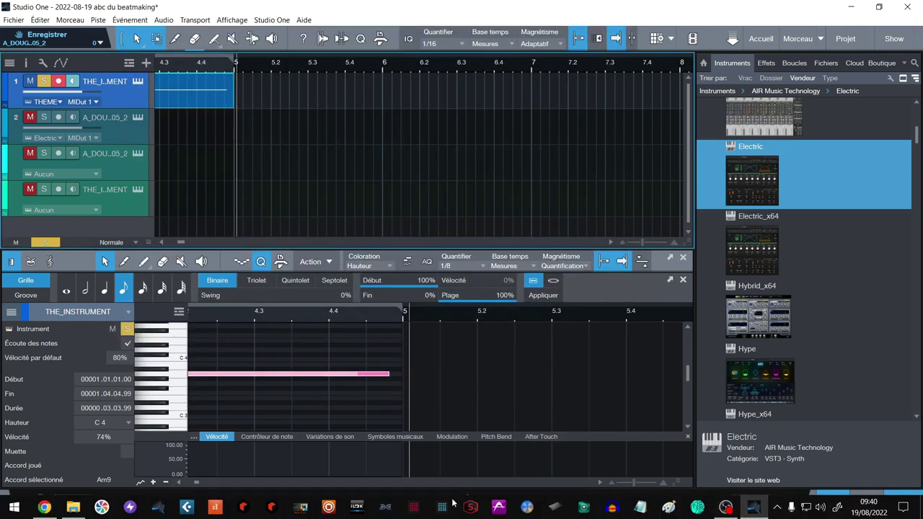
- Import the A_1CHORD MIN MIDI file from the INSTRUMENT MIDI FILES folder onto track 2, starting at bar 1
left_click(73, 506)
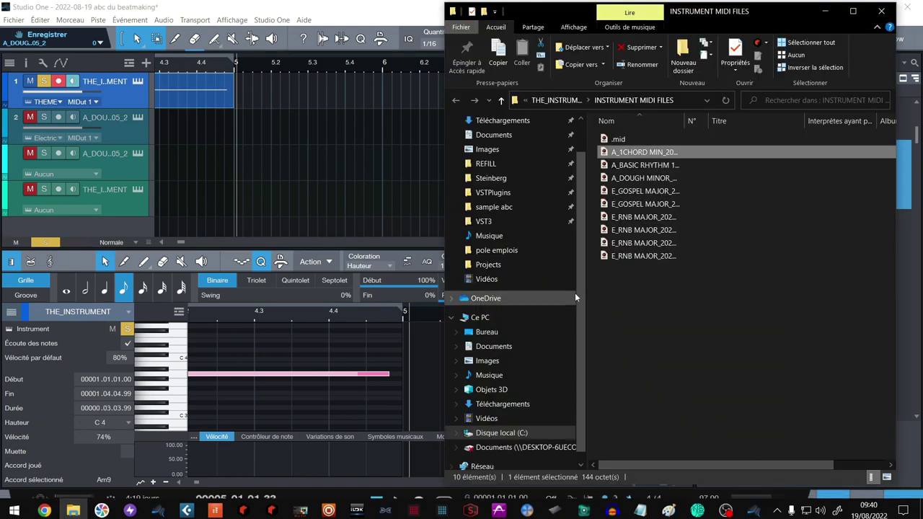
left_click_drag(601, 150, 179, 135)
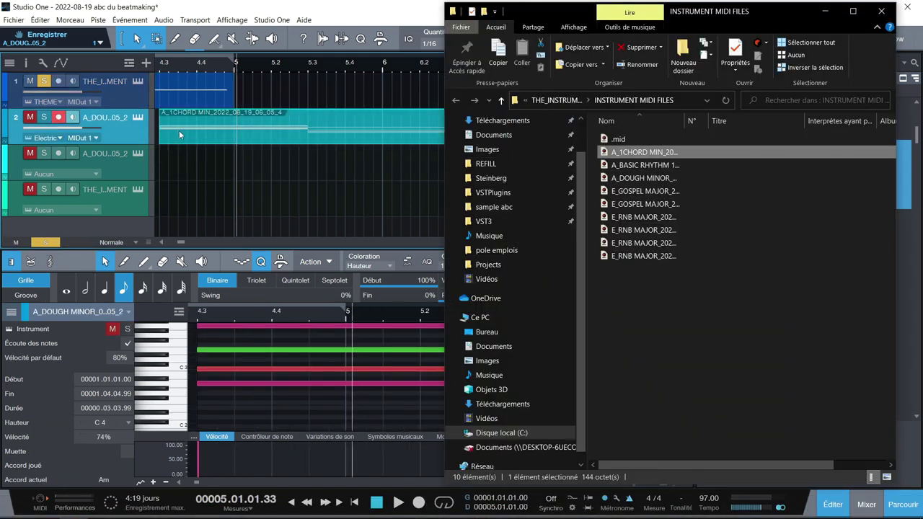
left_click(176, 218)
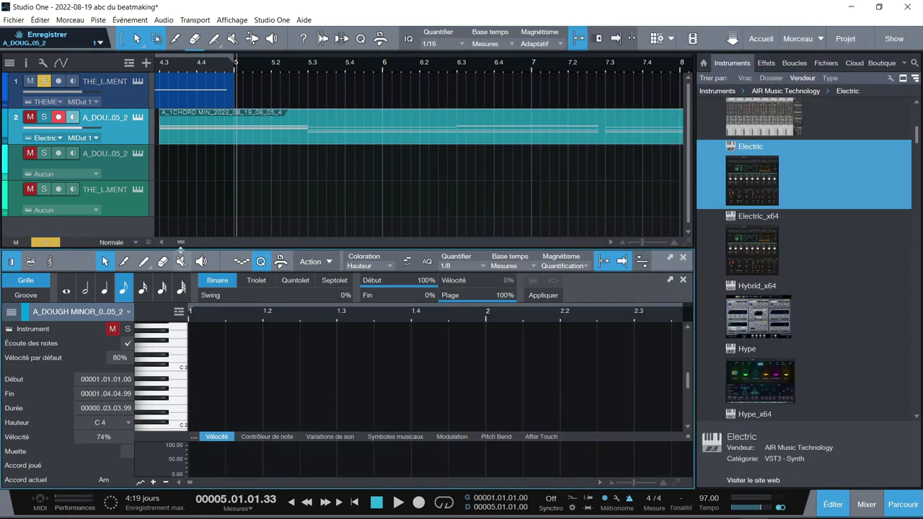
left_click_drag(182, 244, 140, 241)
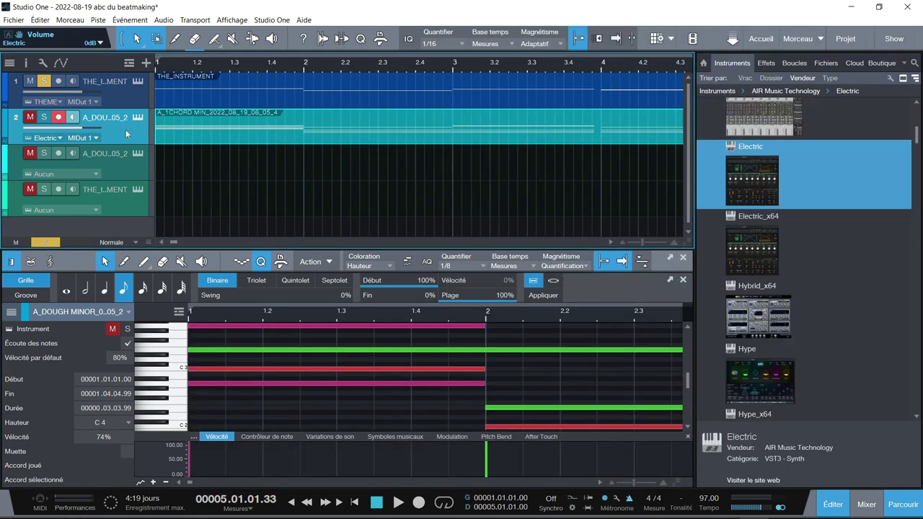
- Check the Electric instrument on track 2, solo that track instead of track 1 and play the imported chords from the start
left_click(140, 119)
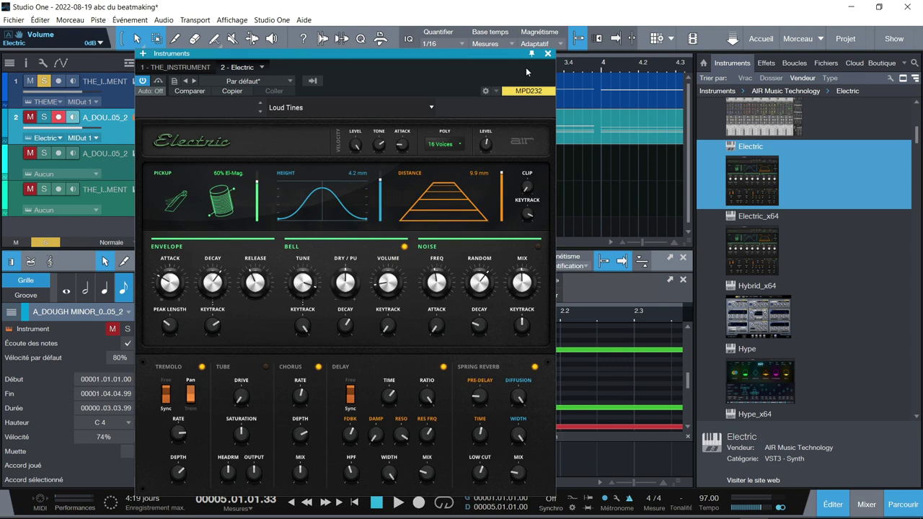
left_click(548, 54)
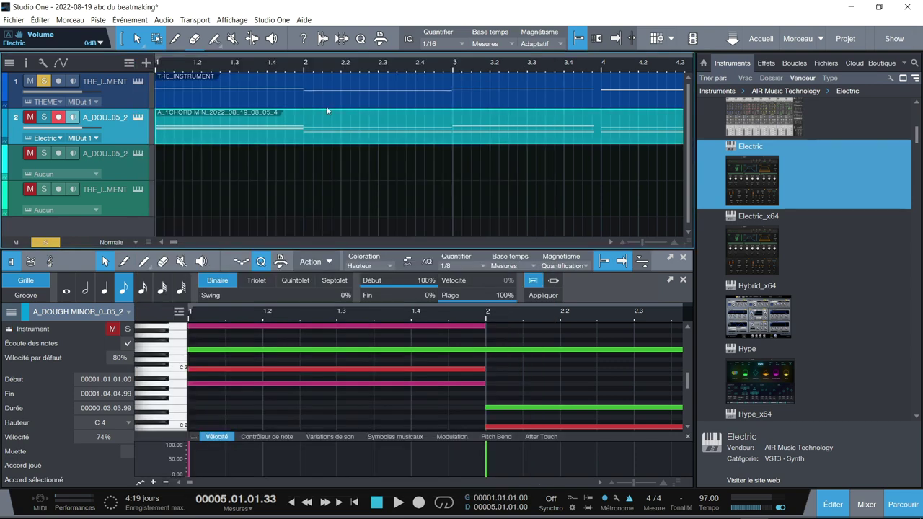
left_click(43, 80)
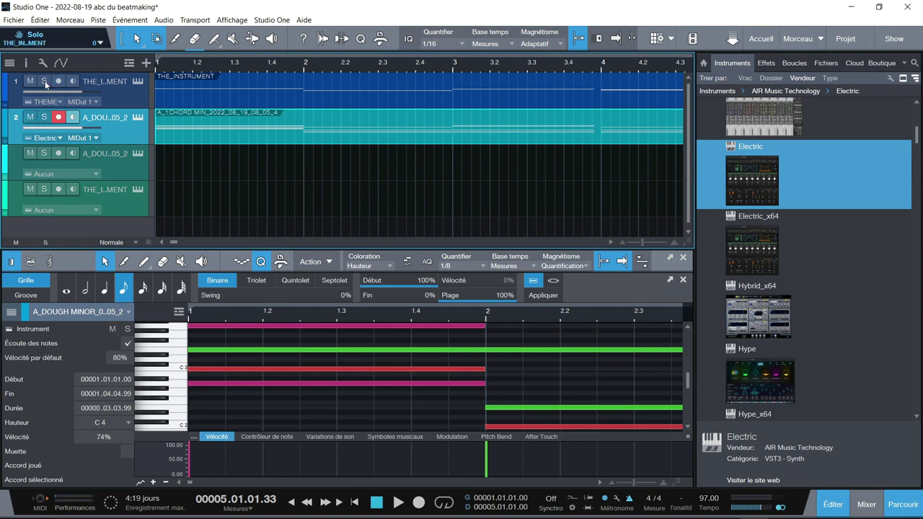
left_click(44, 118)
key("comma")
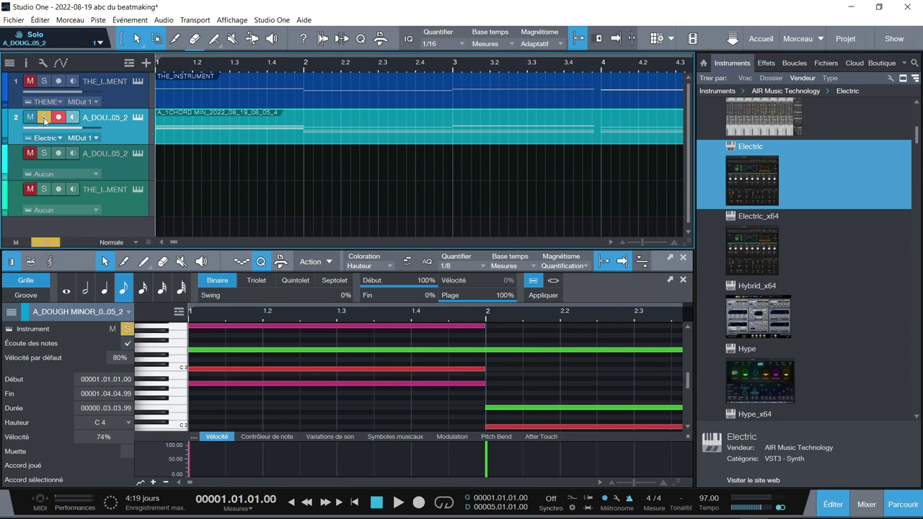
key("space")
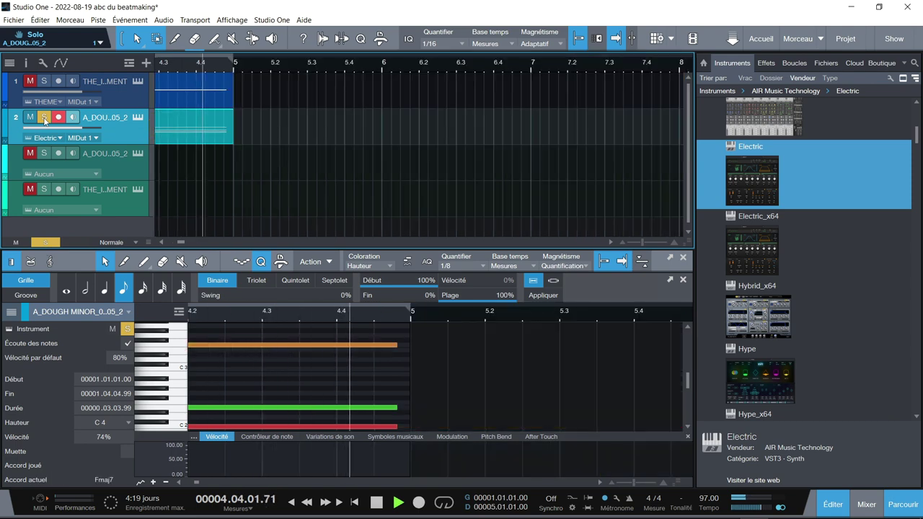
key("space")
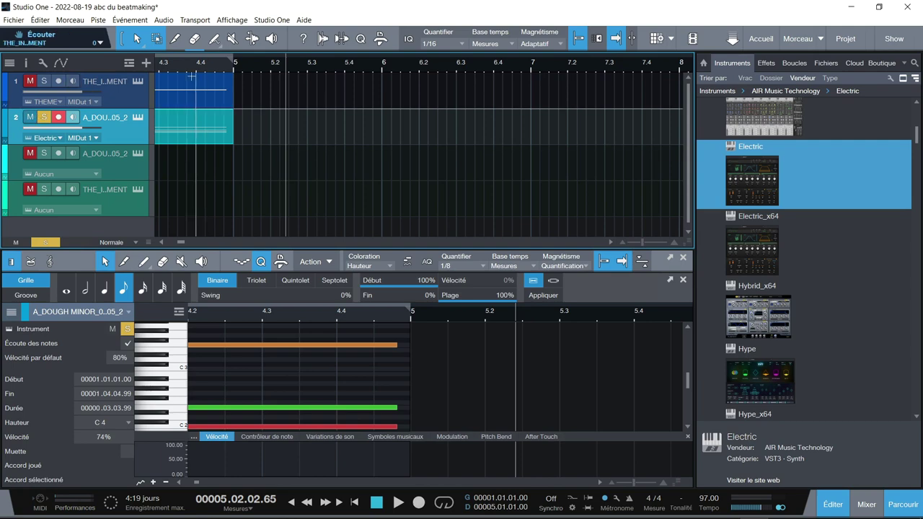
- Show the THE_INSTRUMENT part in an enlarged note editor with the browser hidden, and briefly open its plugin window
left_click(188, 97)
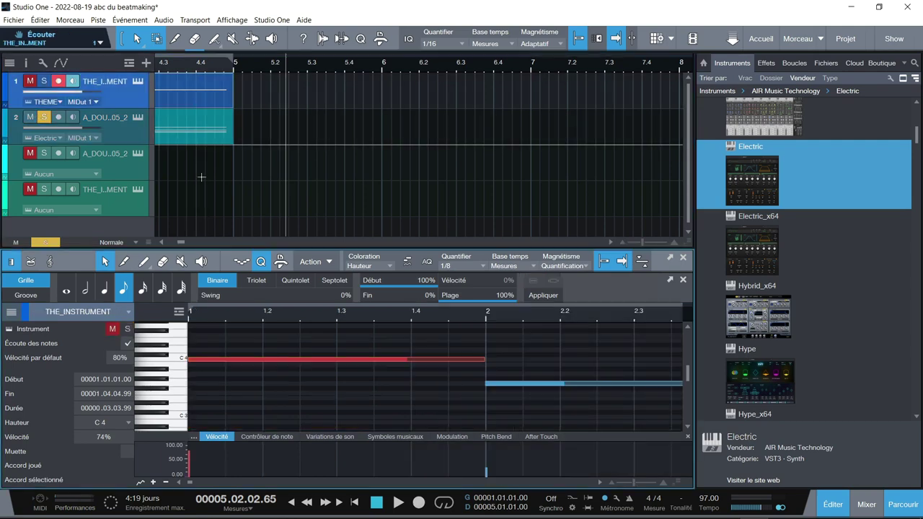
left_click(902, 505)
double_click(793, 245)
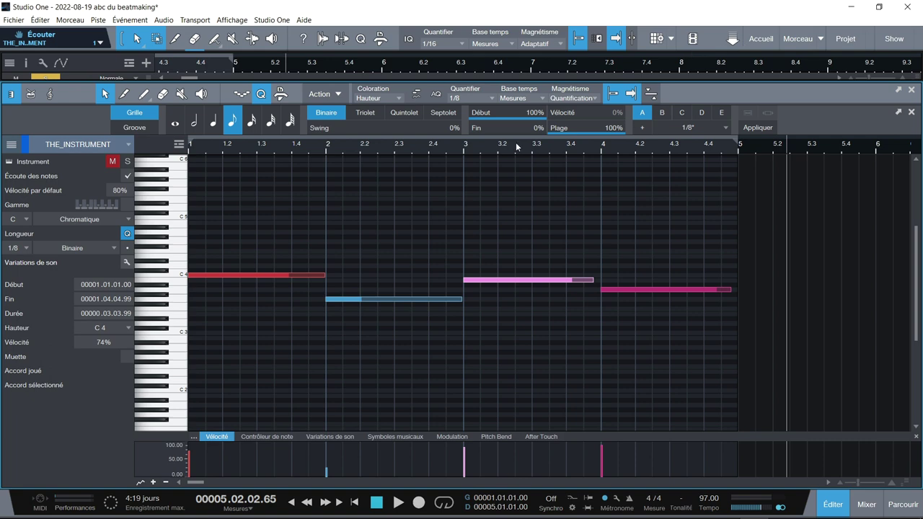
left_click(9, 162)
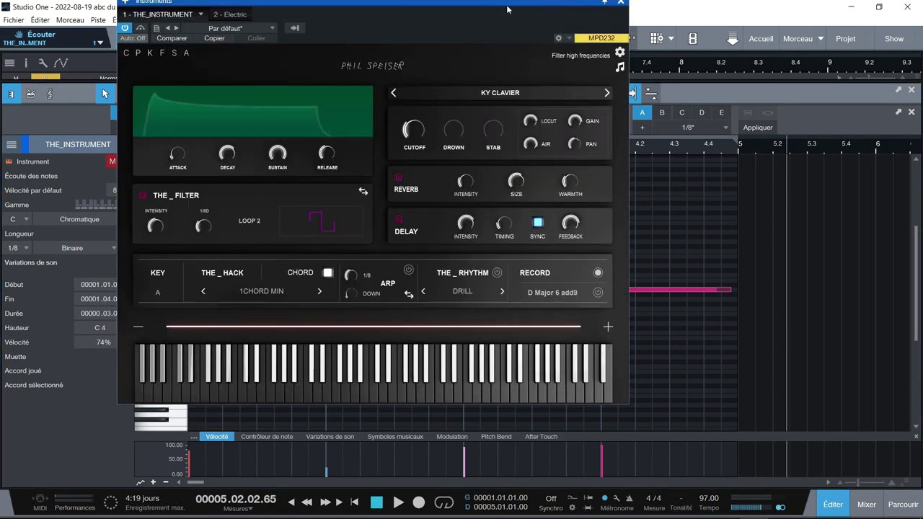
left_click(620, 3)
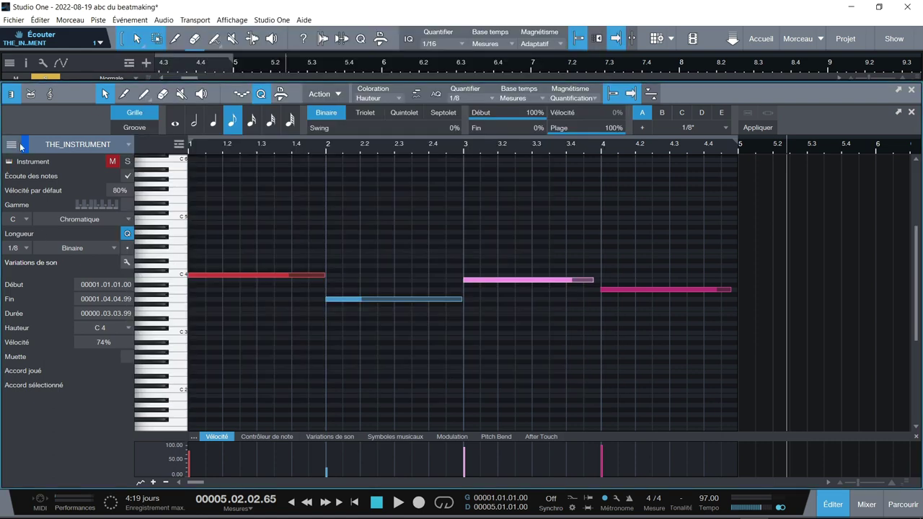
- Enlarge the arrangement above the note editor, display track 2's imported chord notes and briefly open its Electric instrument window
left_click(122, 87)
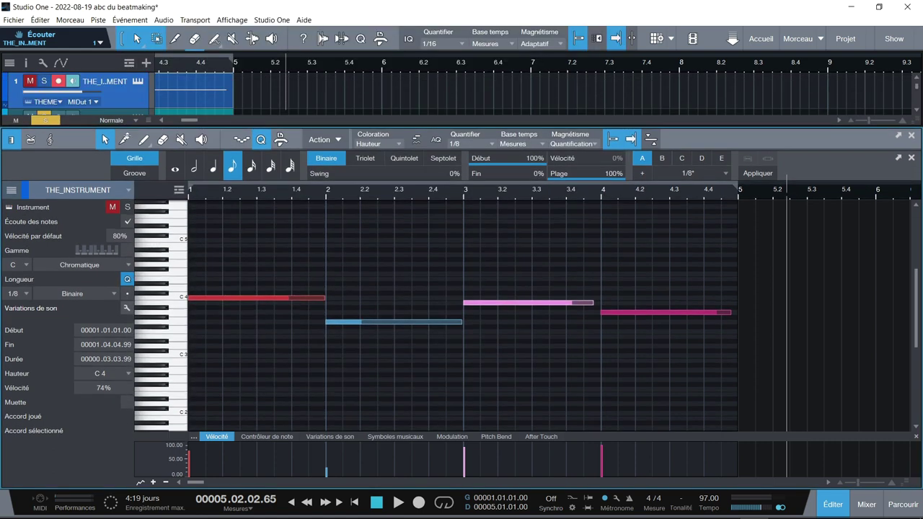
left_click(111, 128)
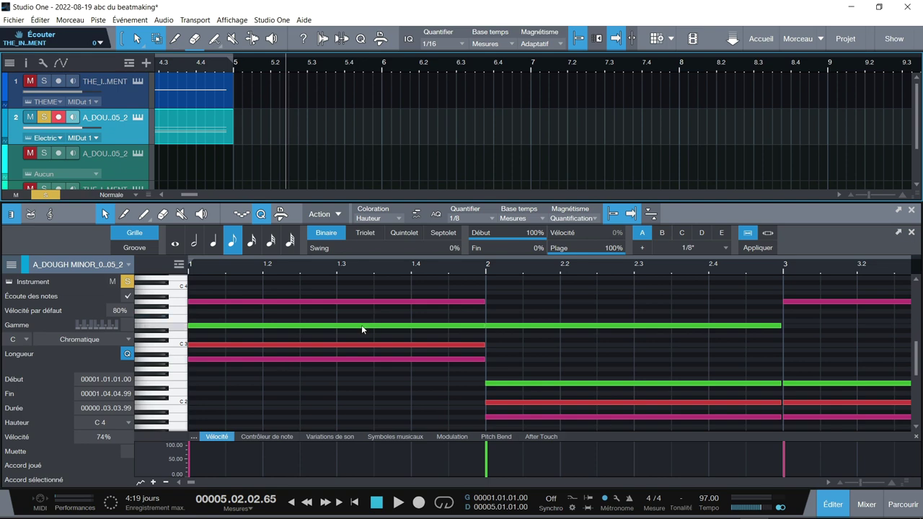
left_click(10, 281)
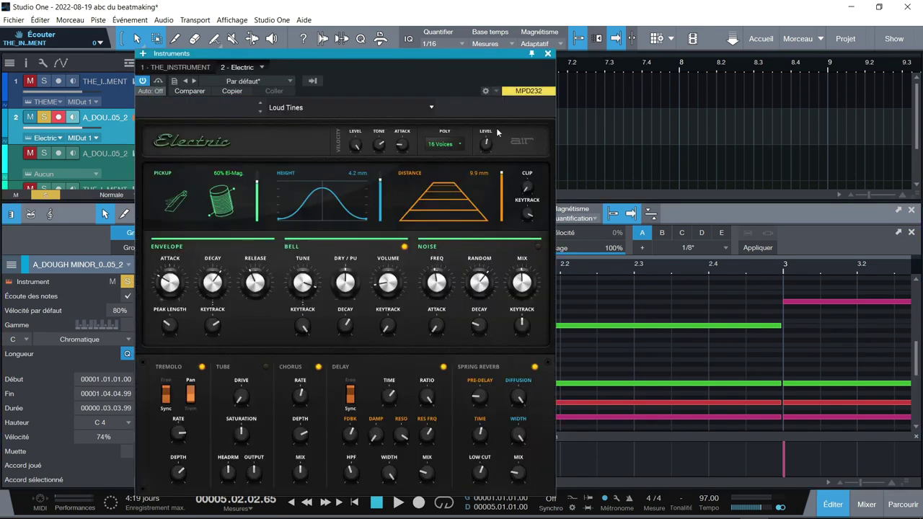
left_click(547, 54)
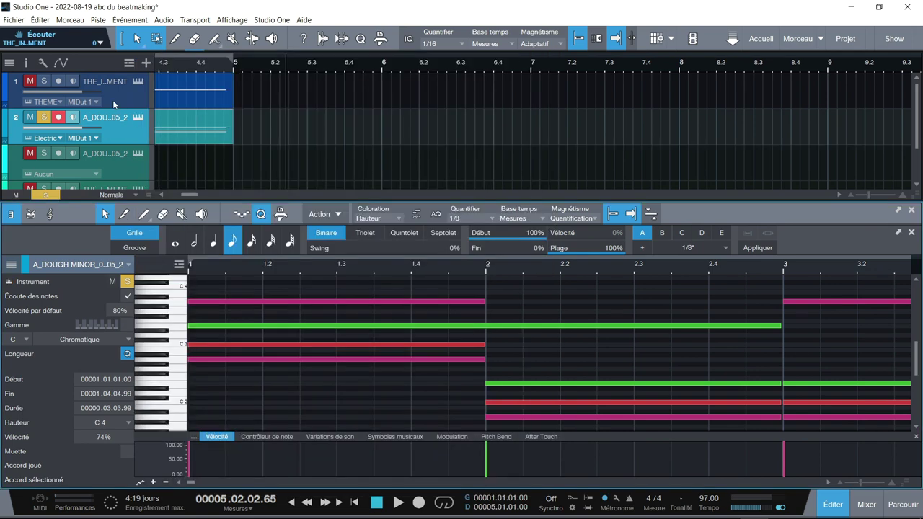
- Solo track 1 together with track 2 and play both parts from the start, stopping after the last bar
left_click(44, 80)
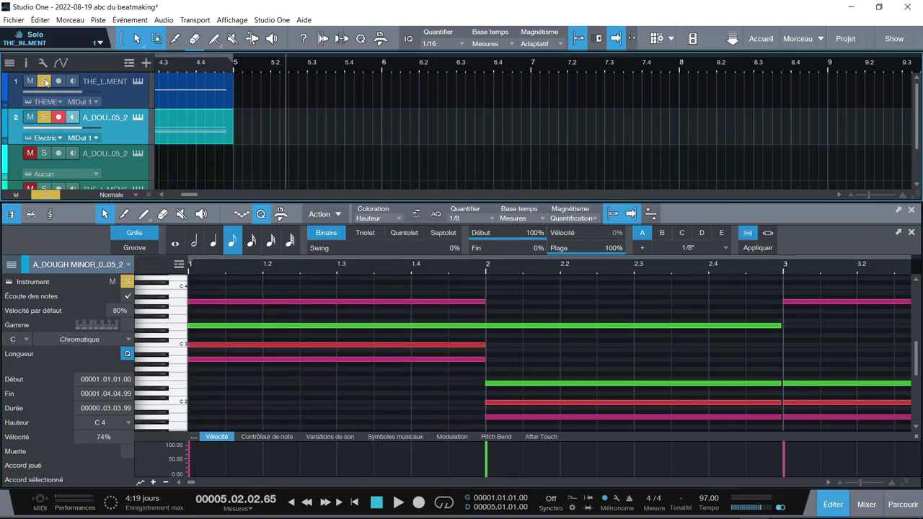
key("Home")
key("space")
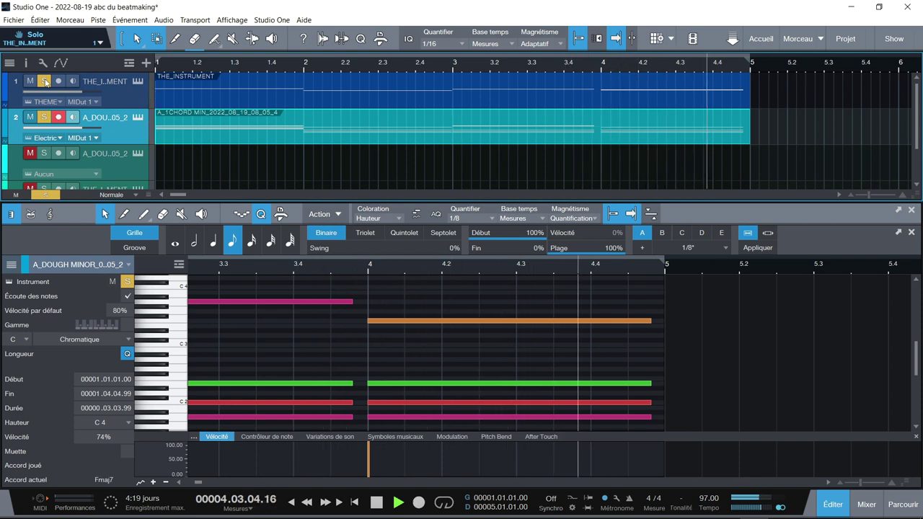
key("space")
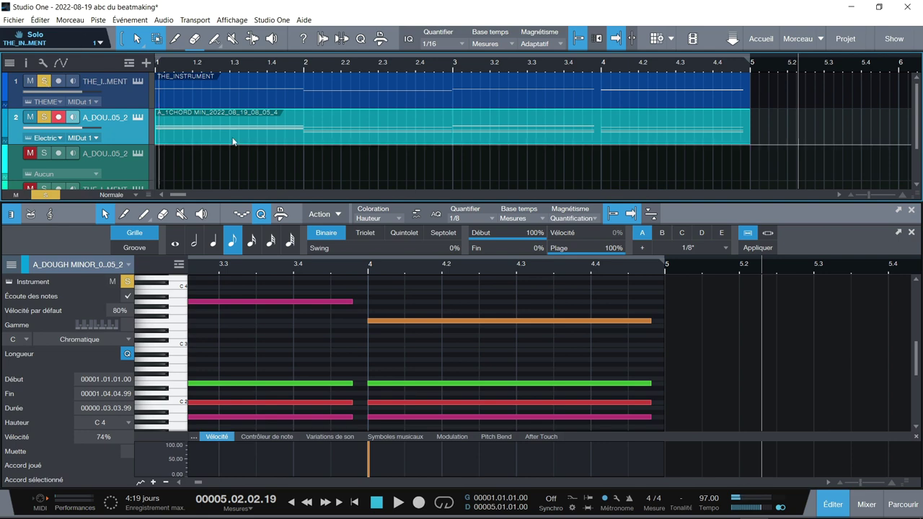
- Display track 1's notes and review its THE_INSTRUMENT plugin window, closing it when done
left_click(146, 83)
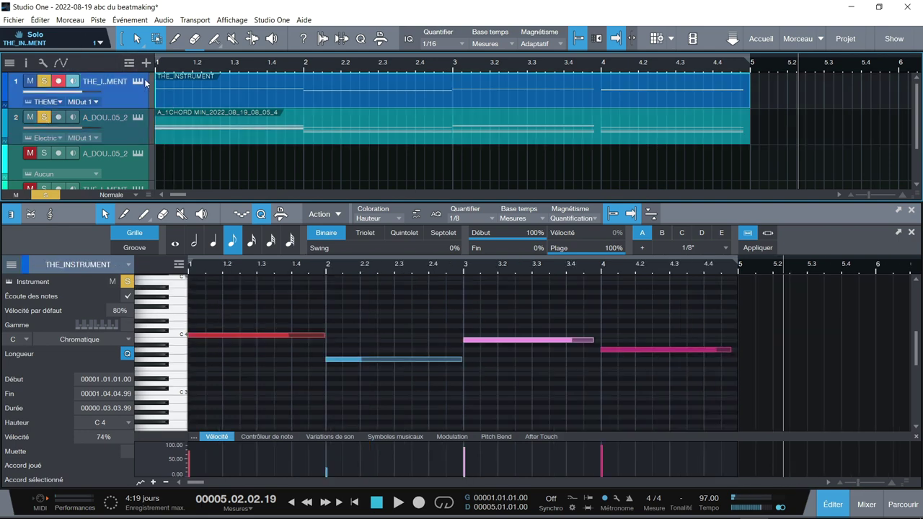
left_click(138, 82)
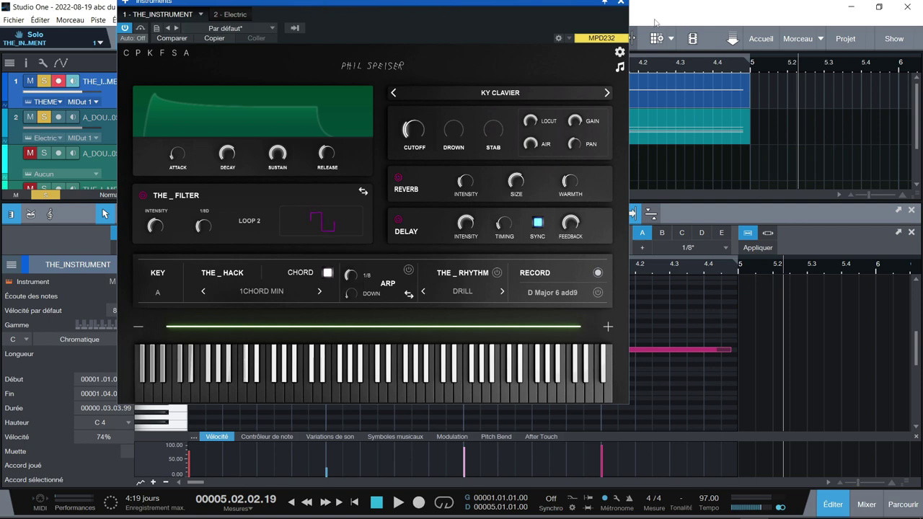
left_click(623, 3)
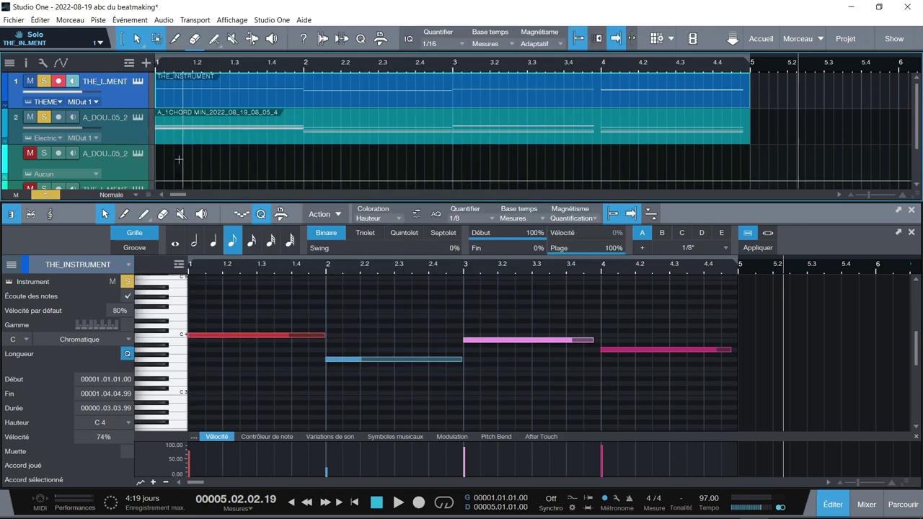
- Add a second THE_INSTRUMENT from the PHIL SPEISER folder on a new track 3 and set its Hack to Melody mode in A minor
left_click(904, 504)
scroll(907, 319, "down", 5)
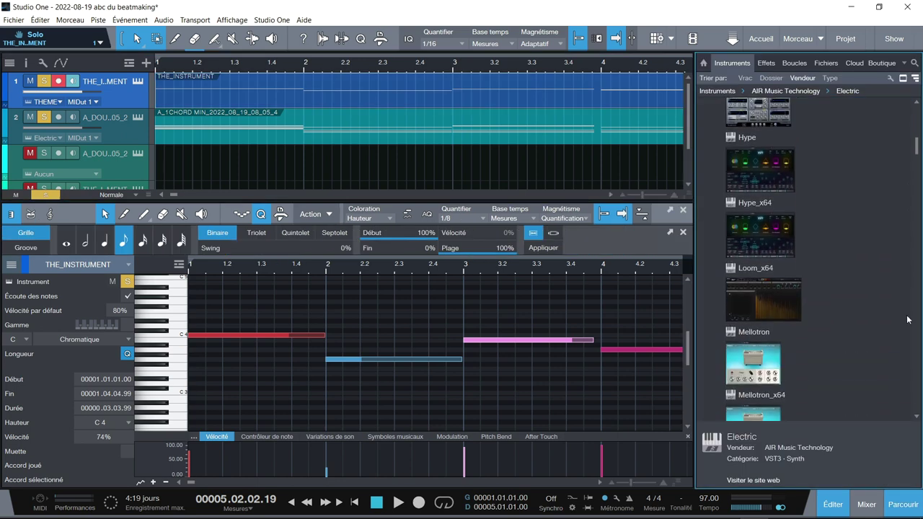
left_click_drag(917, 146, 918, 235)
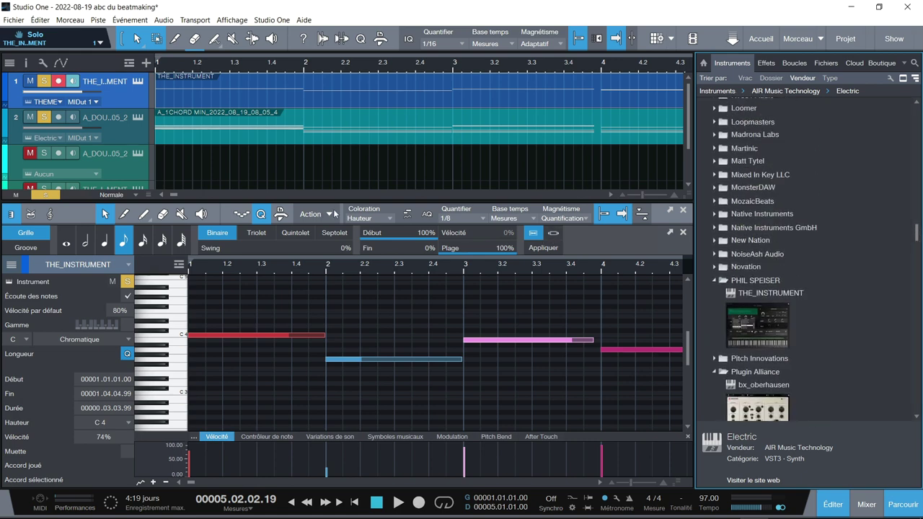
left_click(682, 210)
left_click_drag(770, 293, 228, 322)
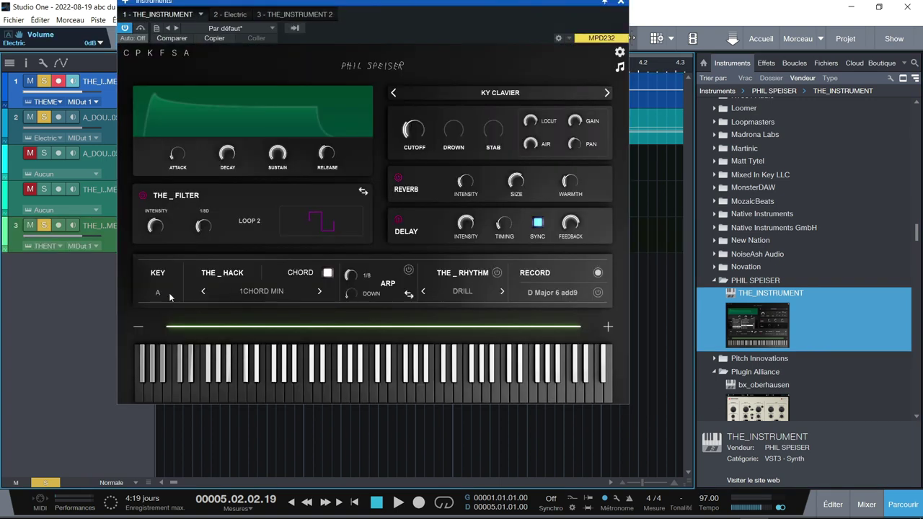
left_click(95, 246)
left_click(112, 88)
left_click(101, 245)
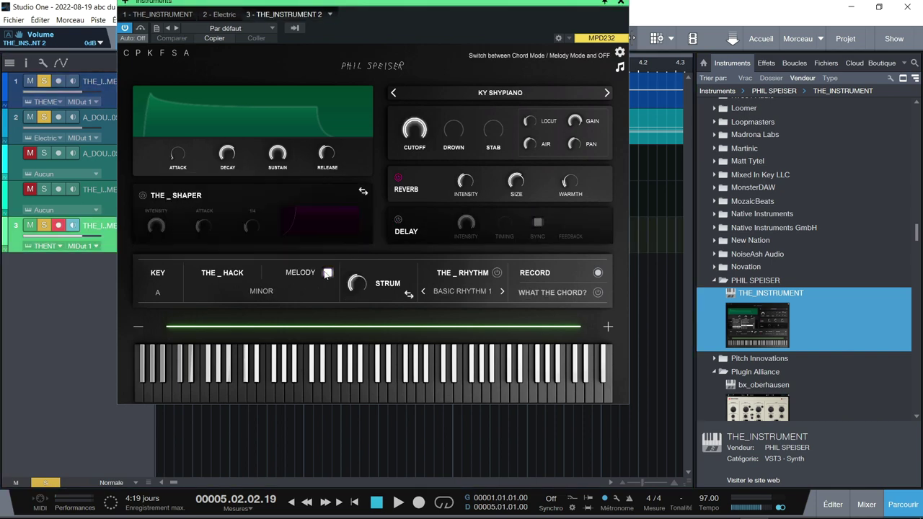
- Loop the chords and audition the Vintage sounds BS RETROPLUCK, KY CEORGAN and KY CLAVIER on track 3's THE_INSTRUMENT, keeping KY CLAVIER
key("space")
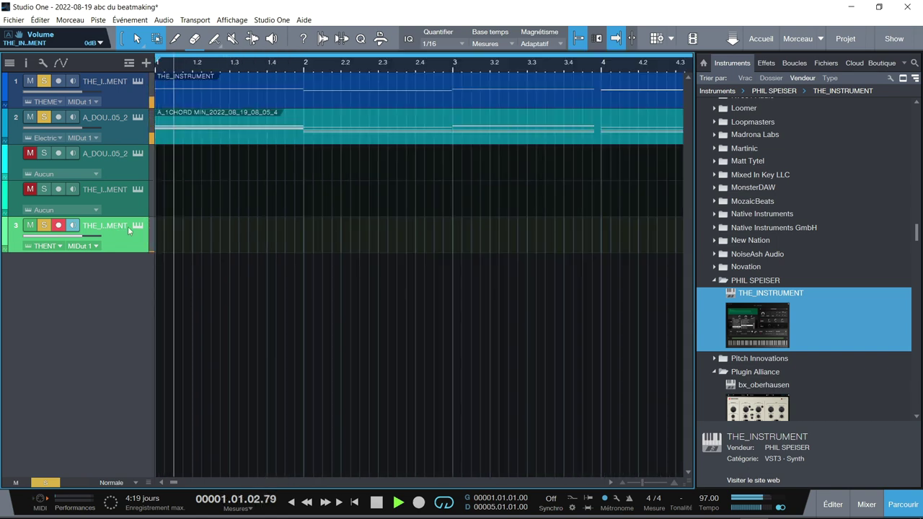
left_click(138, 225)
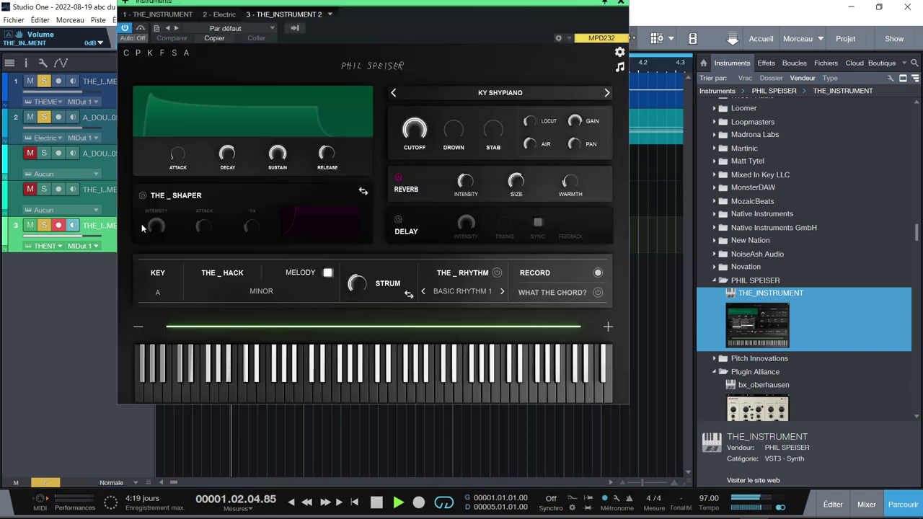
left_click(523, 92)
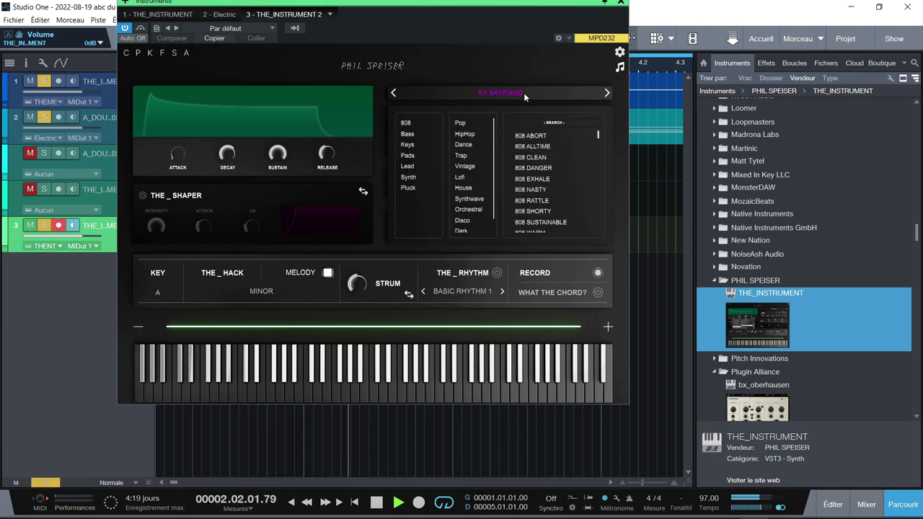
left_click(467, 166)
left_click(534, 136)
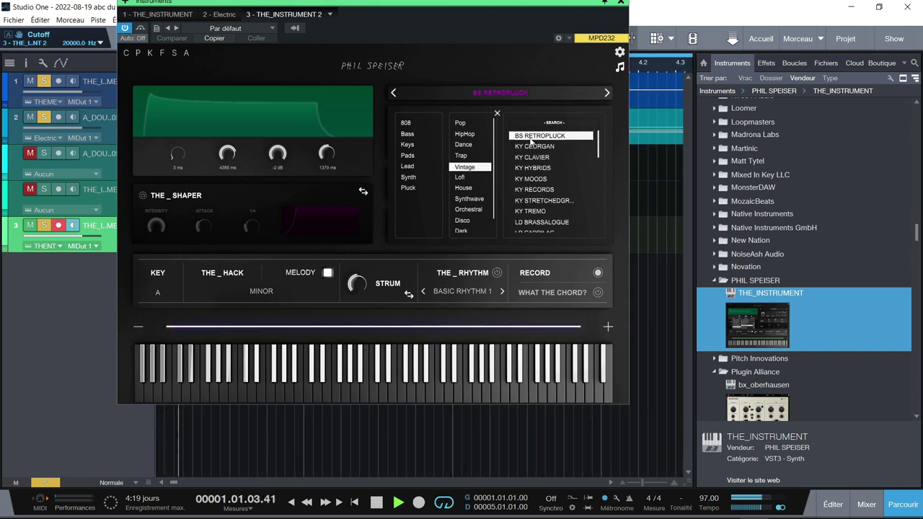
left_click(532, 147)
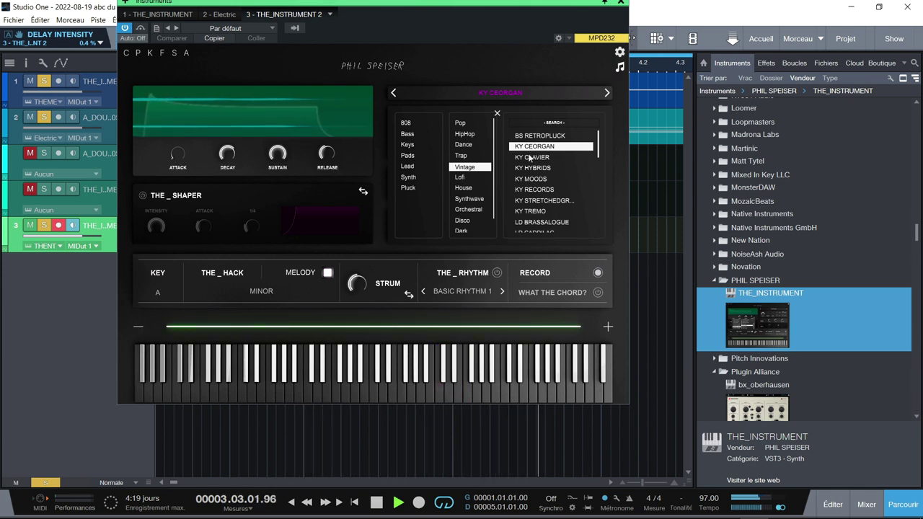
left_click(532, 157)
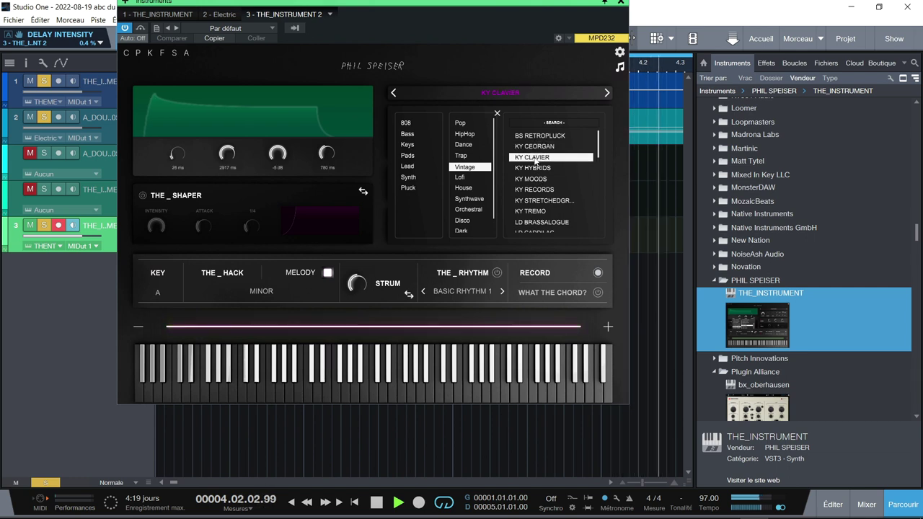
left_click(496, 94)
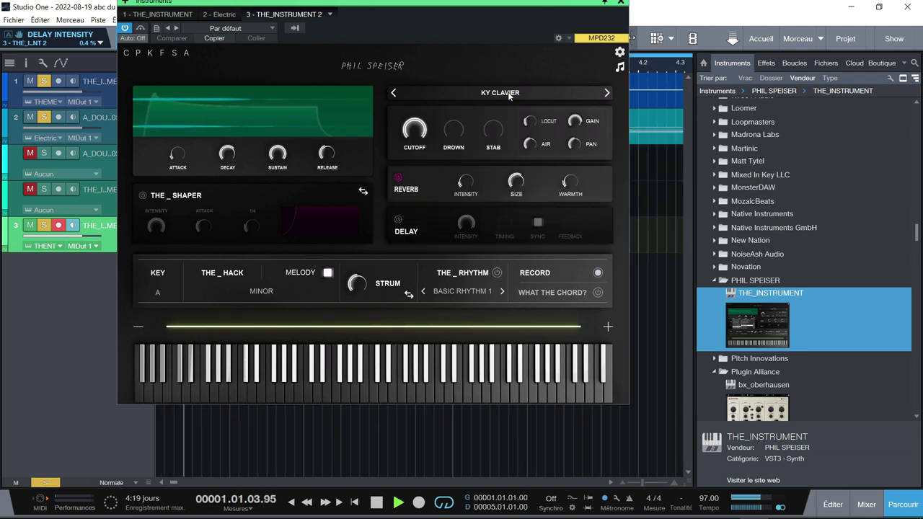
- Set the output gain of track 3's THE_INSTRUMENT to 4.0 dB, stop the playback and close the plugin window
left_click_drag(573, 121, 571, 116)
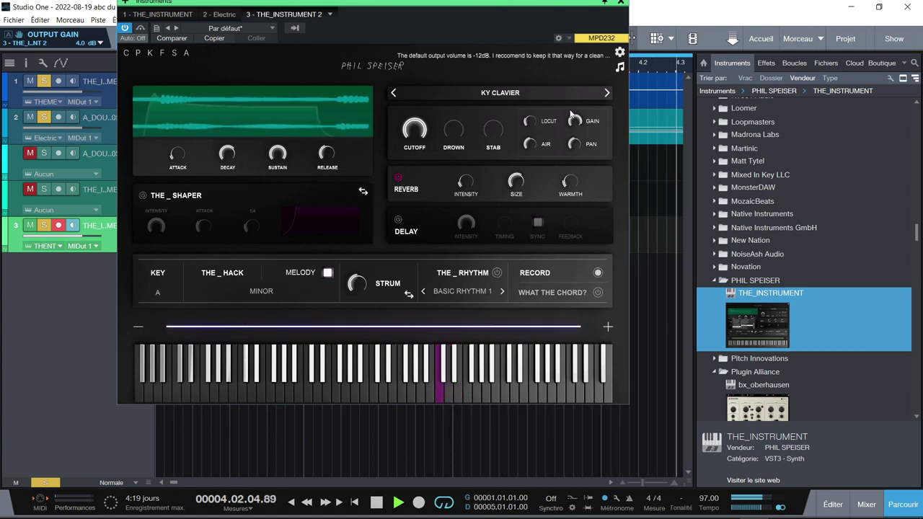
key("space")
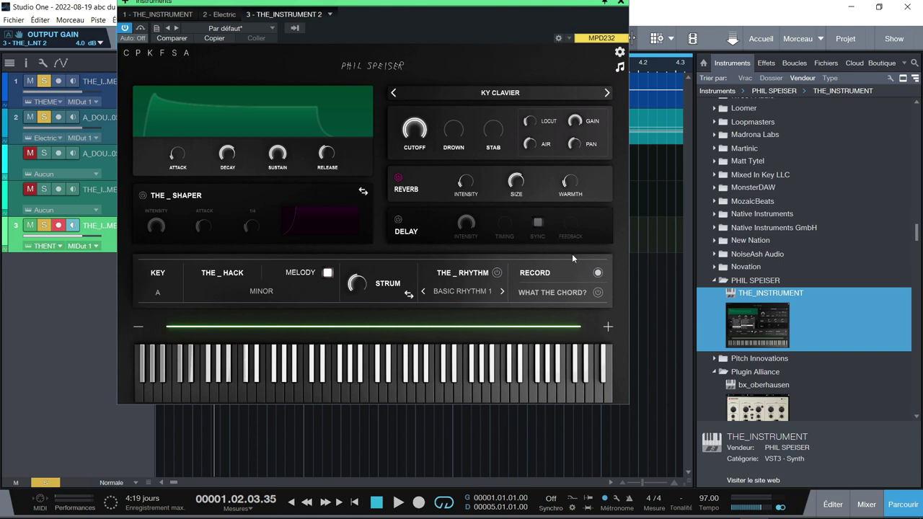
left_click(620, 4)
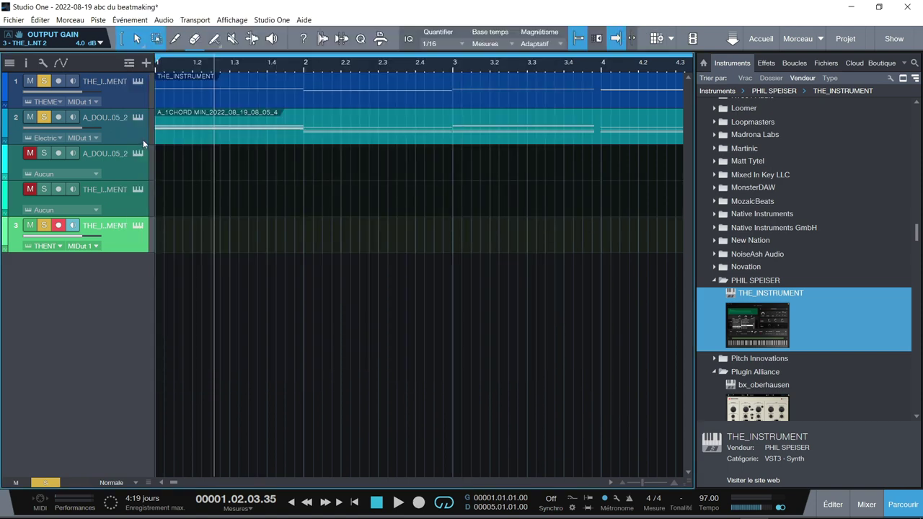
- In track 1's THE_INSTRUMENT, audition the Orchestral sounds KY VIENNACELLO, LD FAKESAX, LD HORNY and LD STRANGERFLUTES, leaving the last one loaded
key("F11")
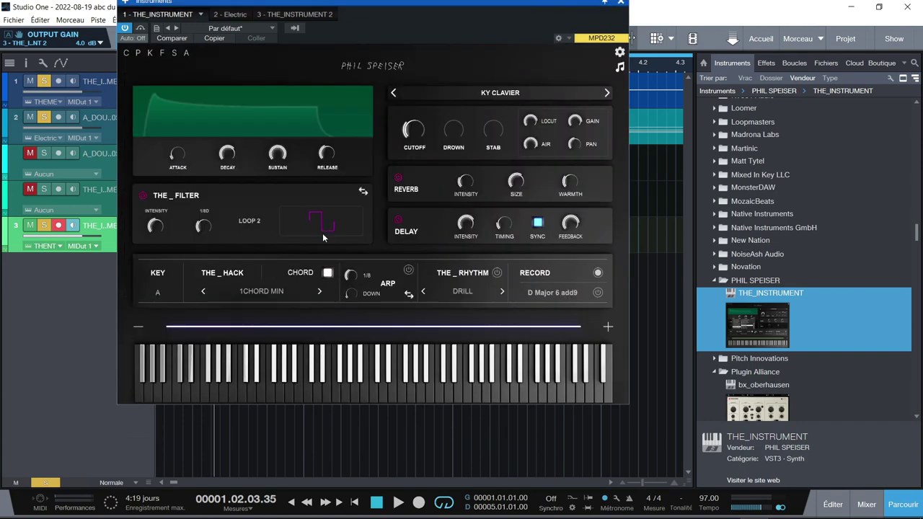
left_click(514, 92)
left_click(472, 211)
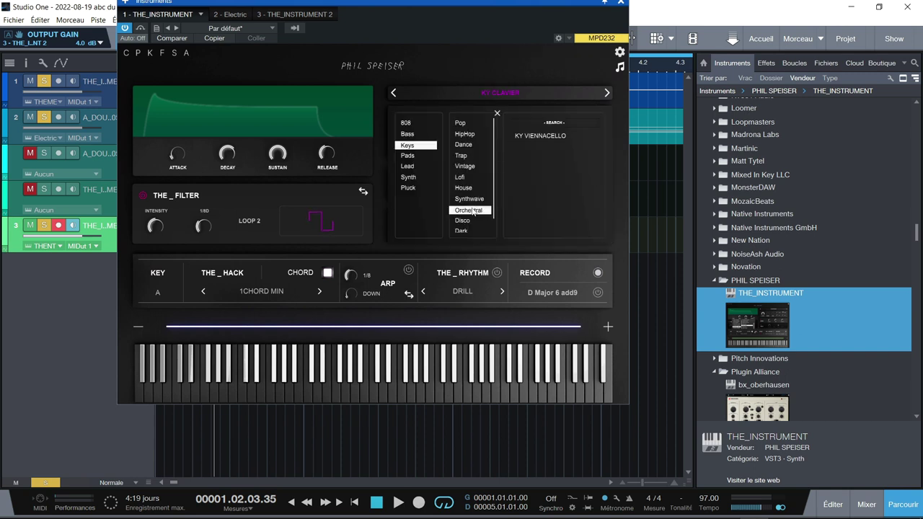
left_click(529, 137)
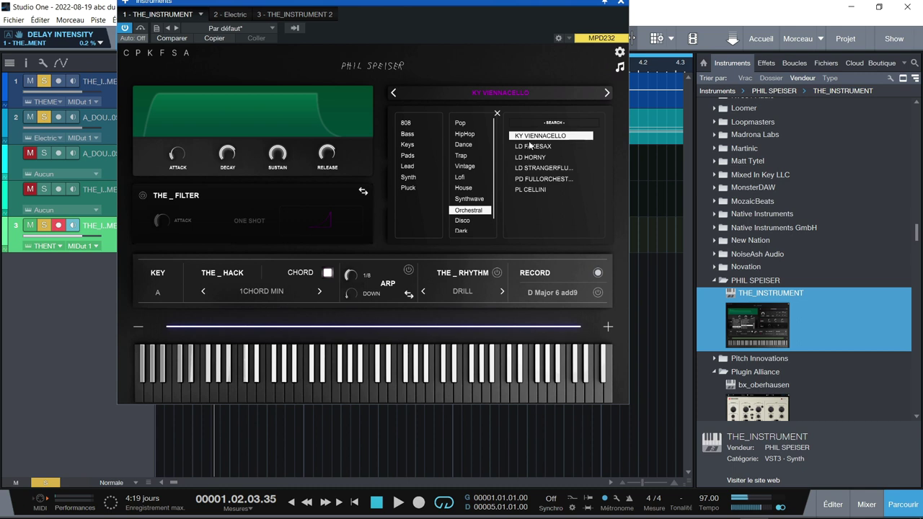
left_click(529, 146)
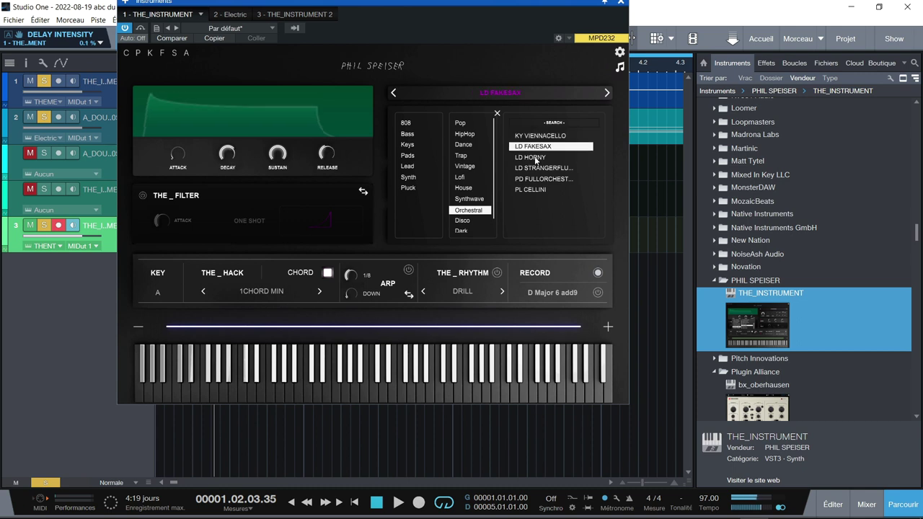
left_click(535, 160)
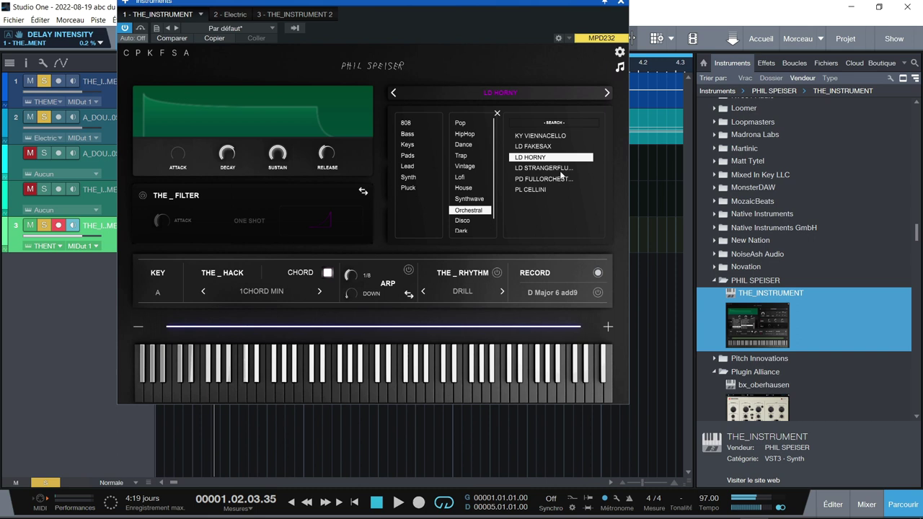
left_click(552, 170)
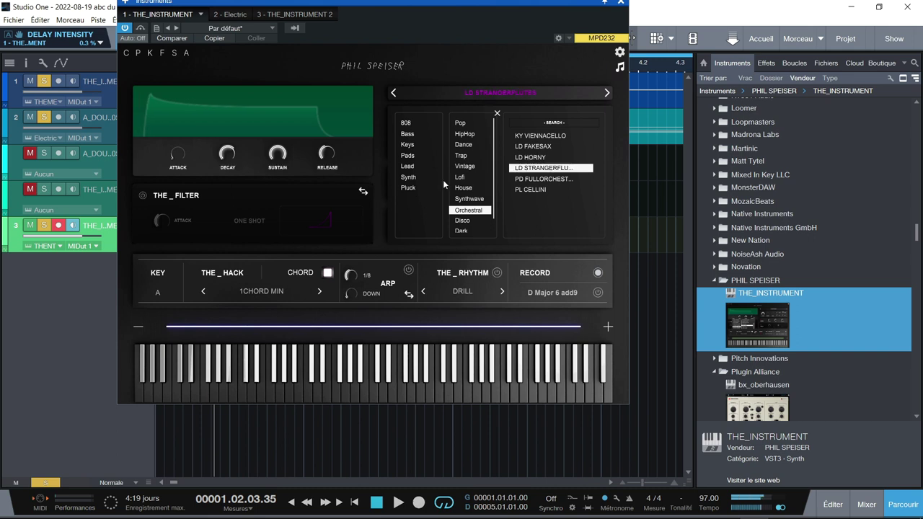
- In track 3's THE_INSTRUMENT, filter by Vintage and Synthwave, audition PD ELEVEN and PD JUCEBOX, and show the mono, velocity and pitchwheel settings
left_click(85, 246)
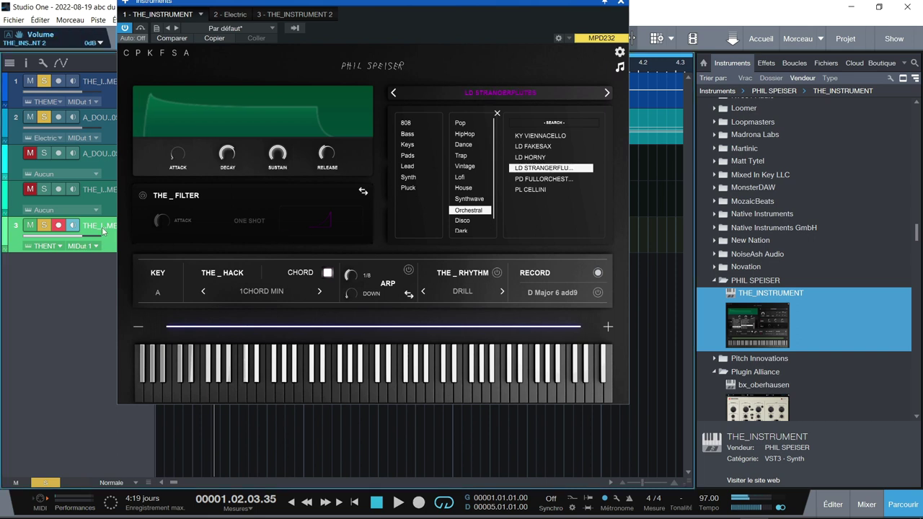
left_click(507, 94)
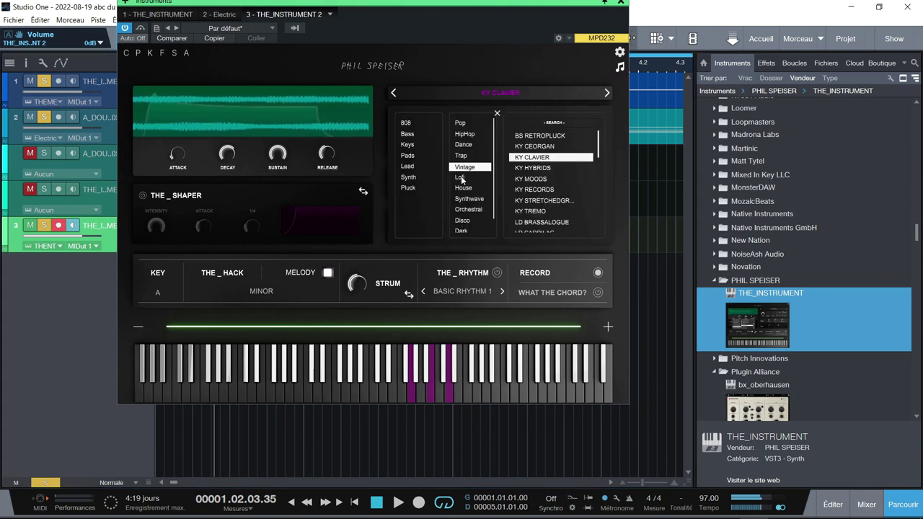
left_click(464, 199)
left_click(531, 191)
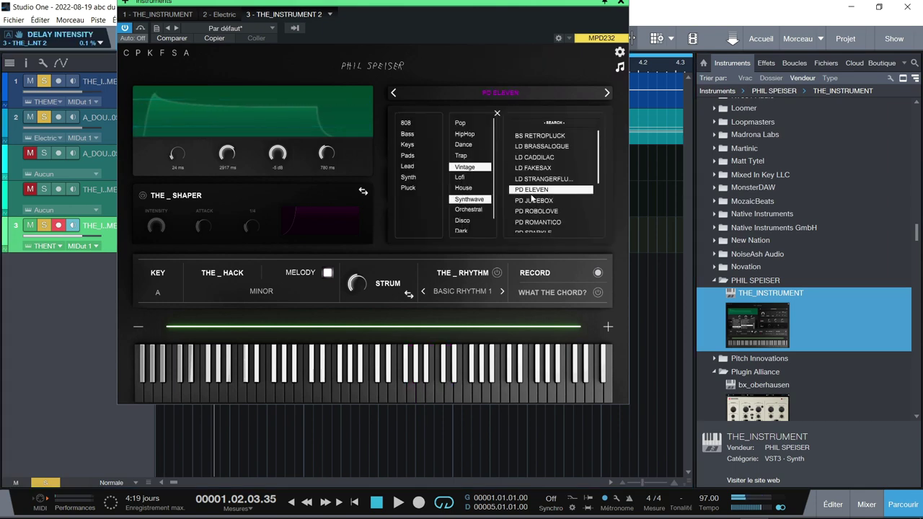
left_click(533, 202)
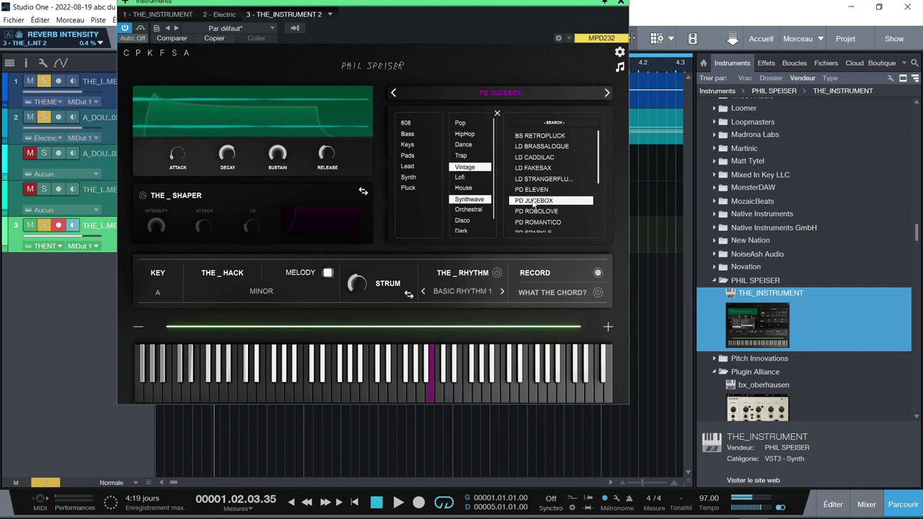
left_click(620, 66)
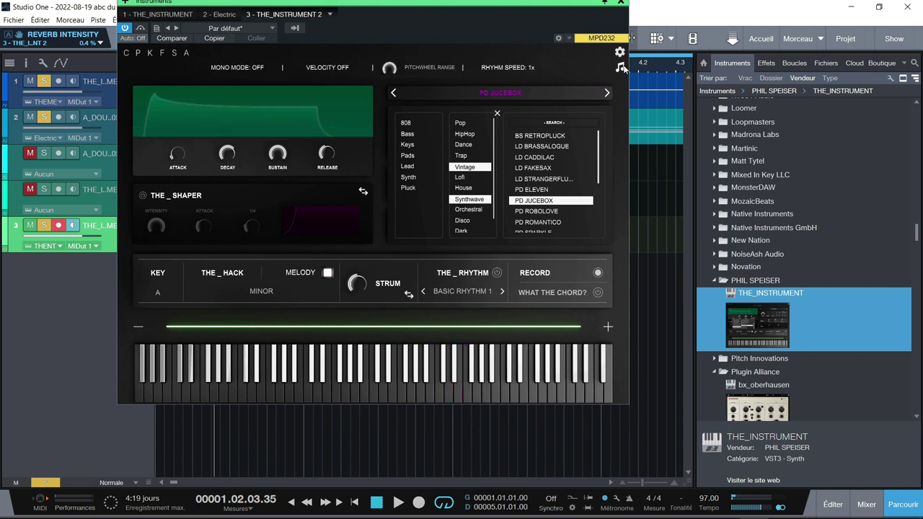
- Show the mono mode and velocity options of track 3's THE_INSTRUMENT, toggling them and hiding and reopening the settings row
left_click(258, 68)
left_click(346, 67)
left_click(346, 67)
left_click(618, 69)
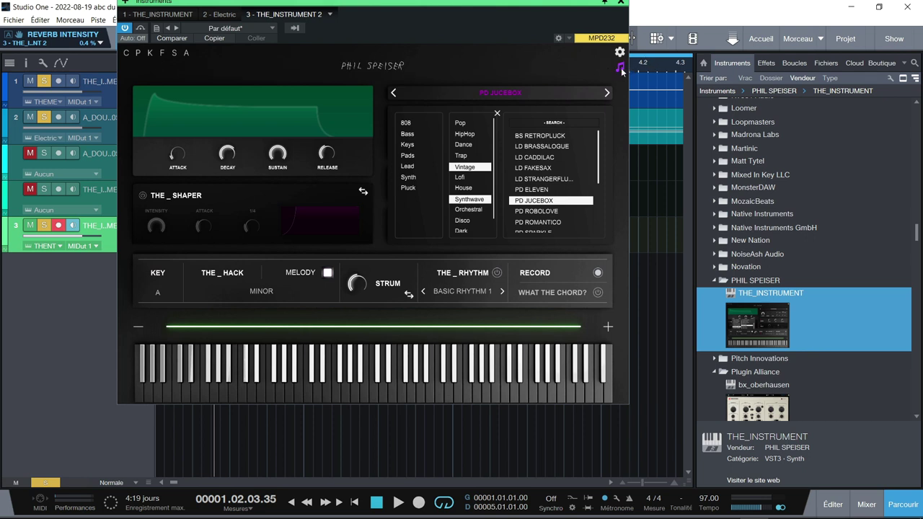
left_click(619, 69)
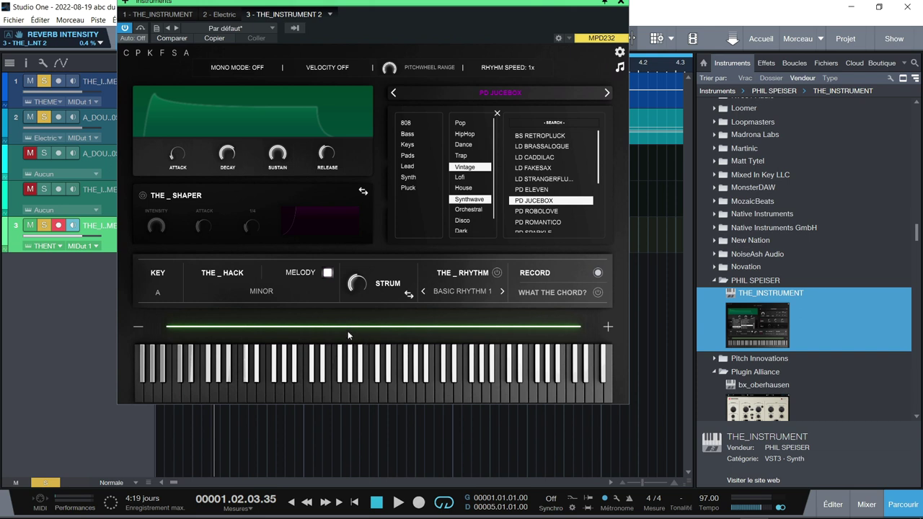
- Show the INSTRUMENT MIDI FILES folder of recorded chords, widen its name column to read the file names, and minimize it
left_click(598, 276)
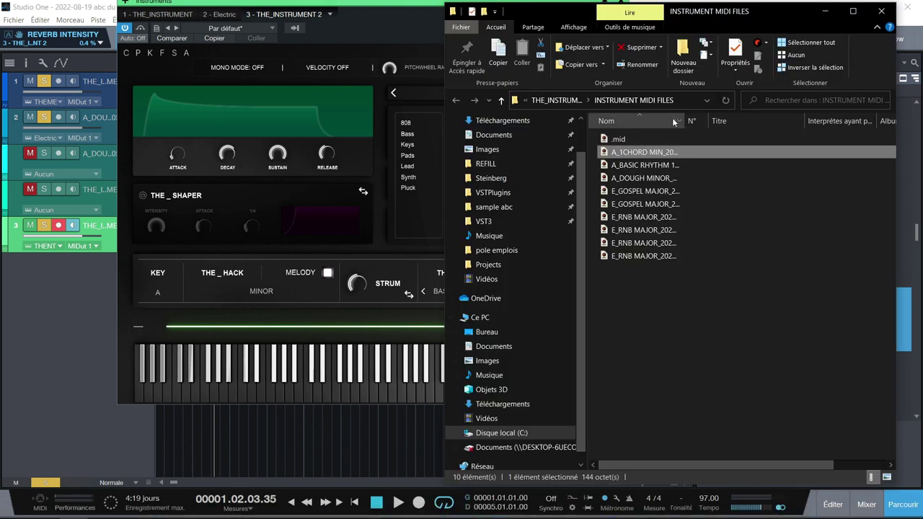
left_click_drag(681, 121, 784, 121)
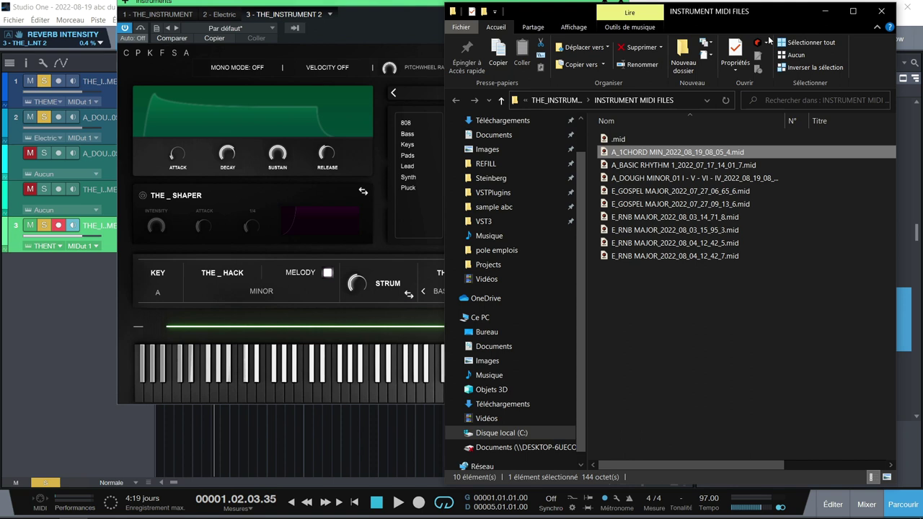
left_click(825, 11)
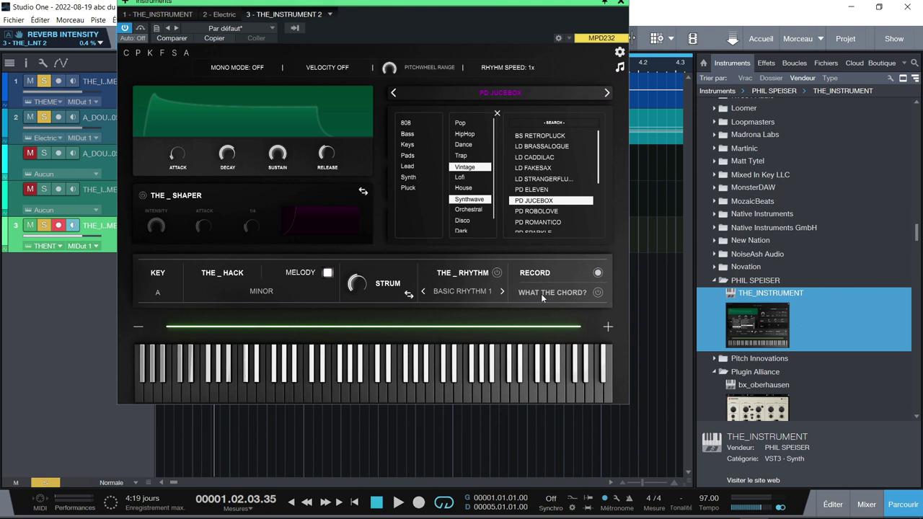
- Enable What The Chord in track 3's THE_INSTRUMENT, switch the Strum section to Arp, and hide the mono and velocity row
left_click(597, 293)
left_click(408, 296)
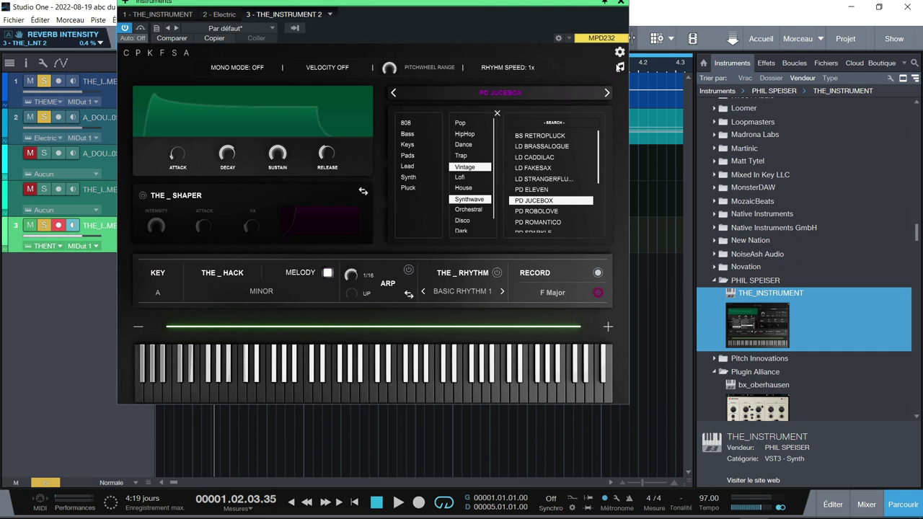
left_click(618, 67)
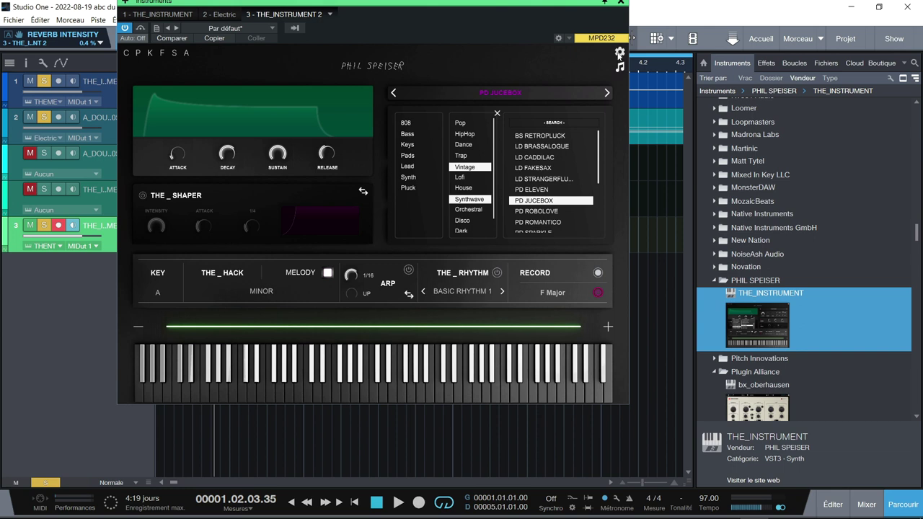
- Set the GUI zoom to 125% in the plugin settings, reposition the plugin window and close its settings
left_click(619, 53)
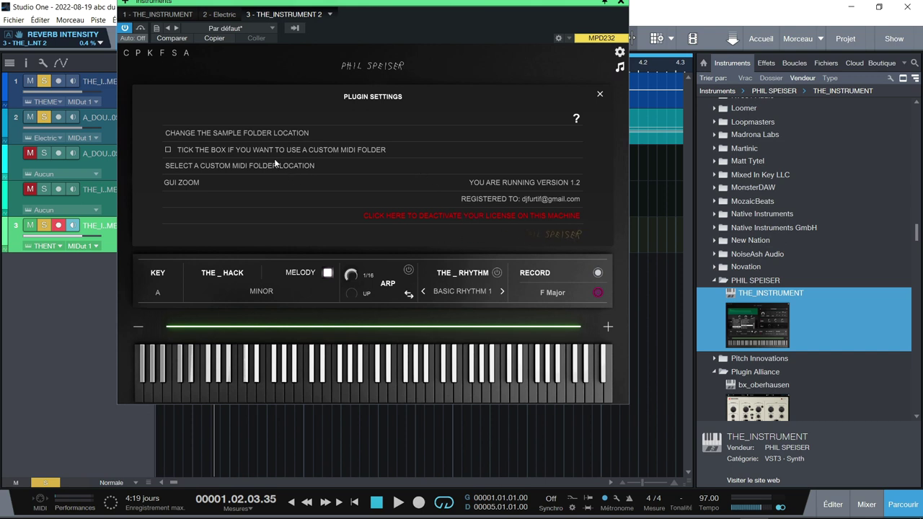
left_click(168, 182)
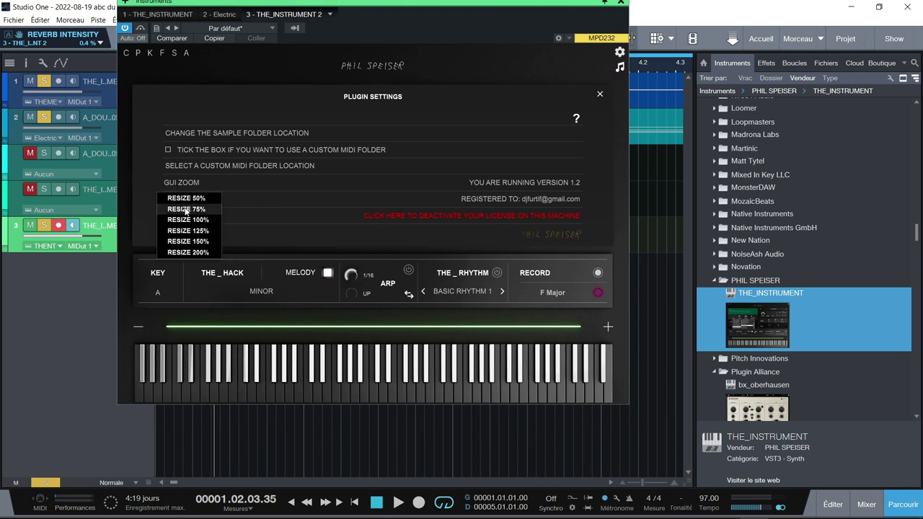
left_click(189, 230)
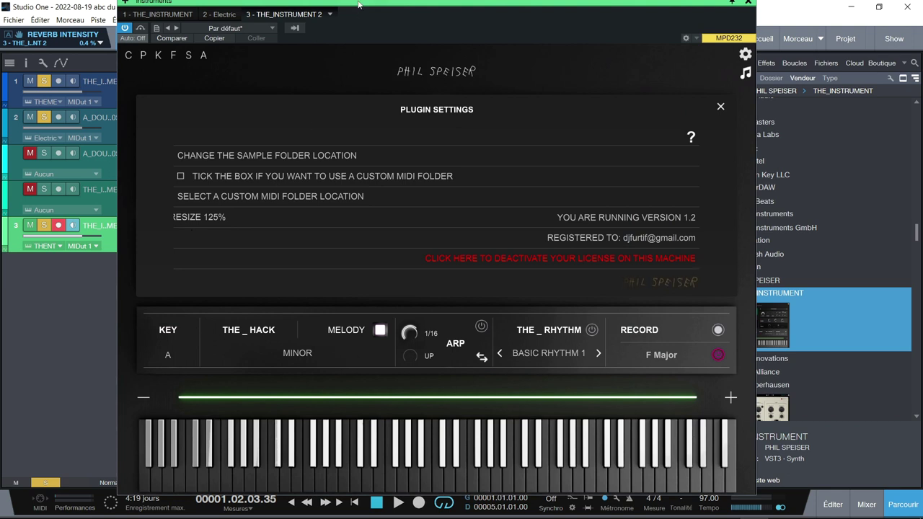
left_click_drag(358, 5, 336, 5)
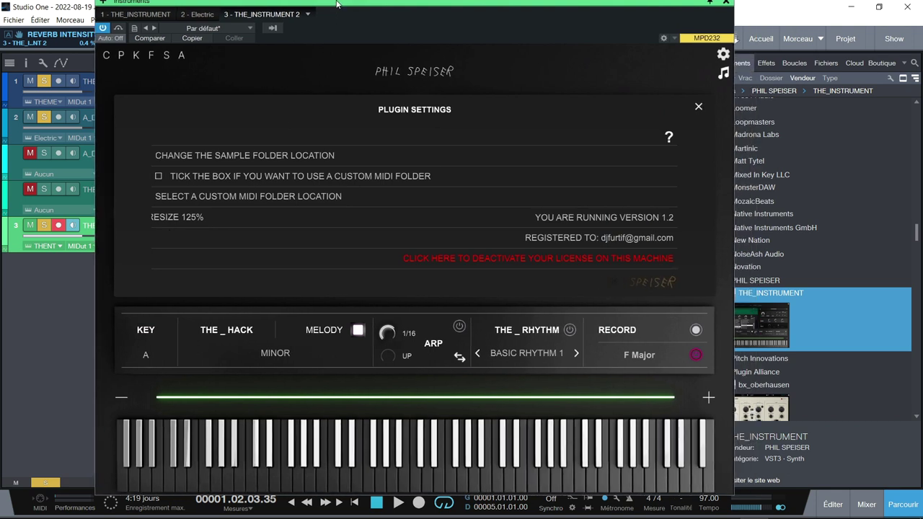
left_click(698, 107)
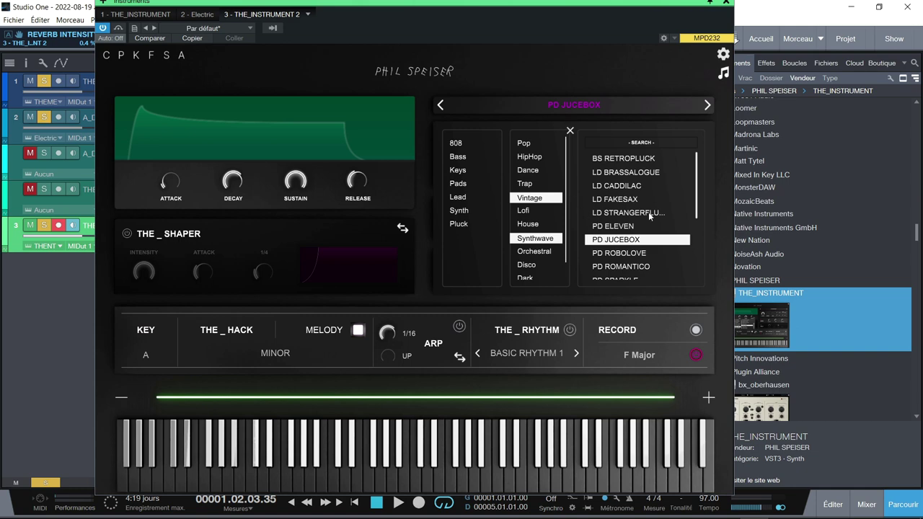
left_click(591, 113)
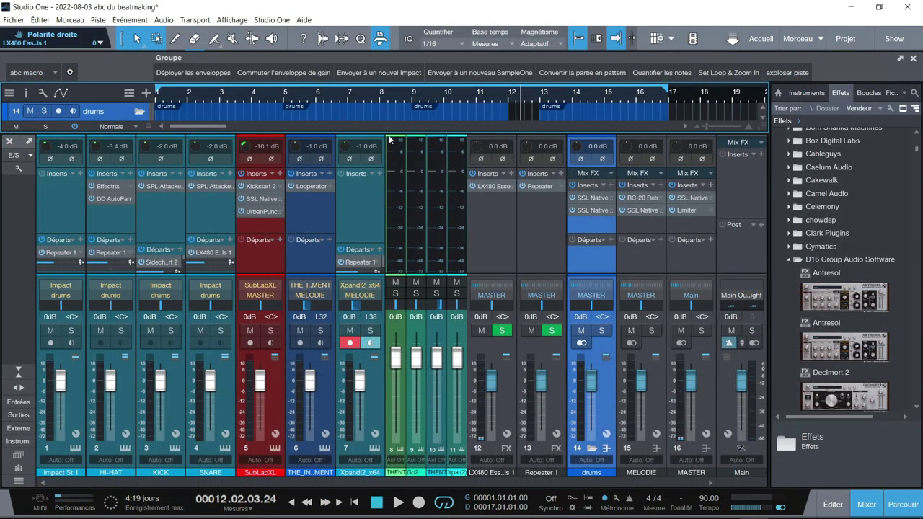
- Enlarge the arrangement area above the mixer and collapse the drums folder track
left_click_drag(389, 132, 382, 277)
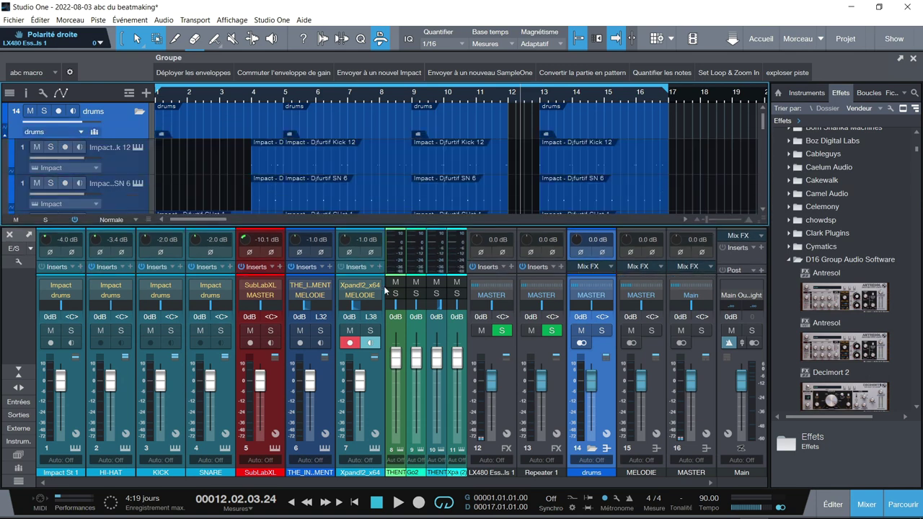
left_click(141, 111)
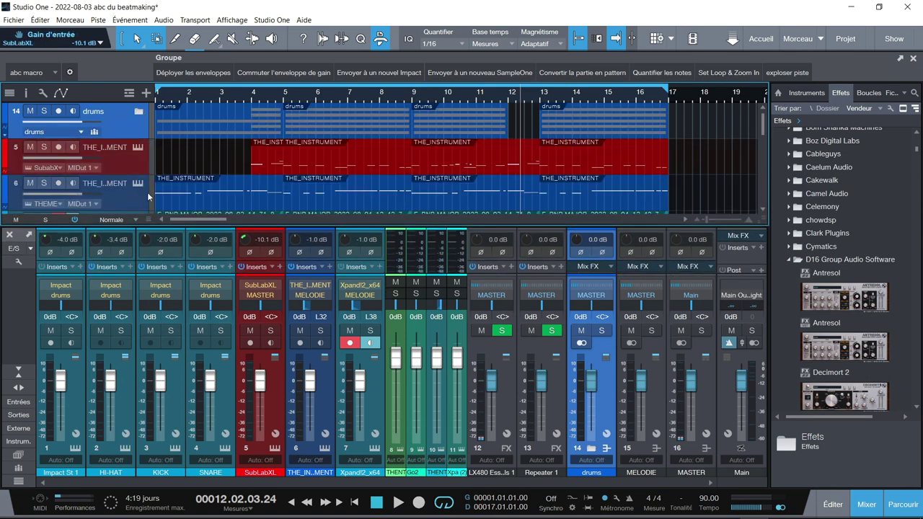
- View the song's SubLabXL, first THE_INSTRUMENT, first Xpand!2, THE_INSTRUMENT 2, Impact and THE_INSTRUMENT 3 in turn
left_click(137, 148)
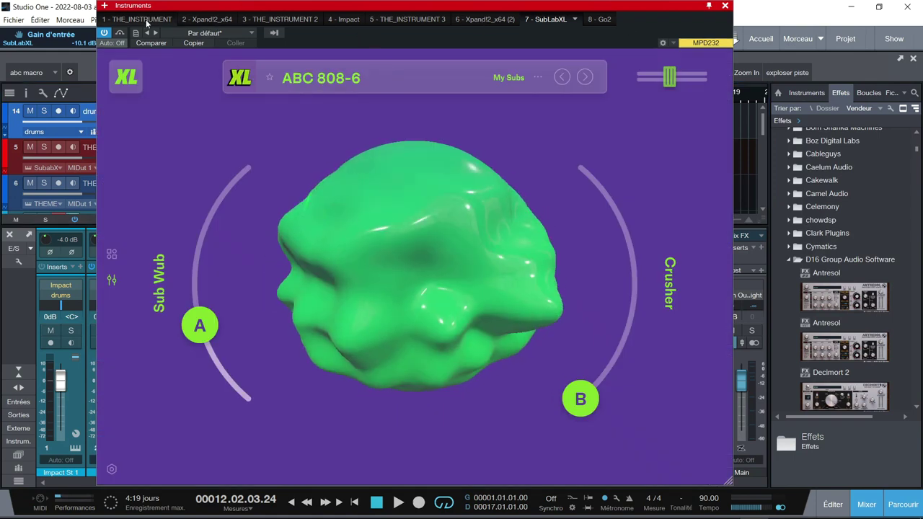
left_click(141, 20)
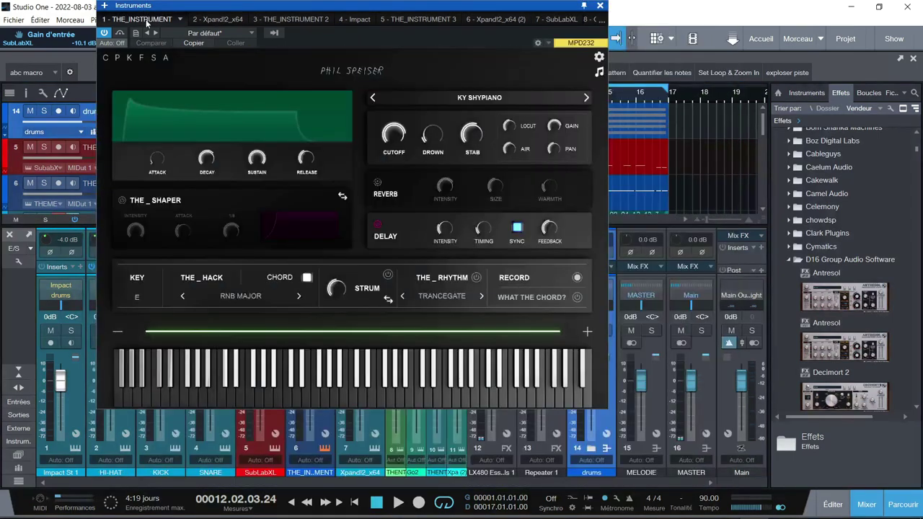
left_click(218, 20)
left_click(286, 19)
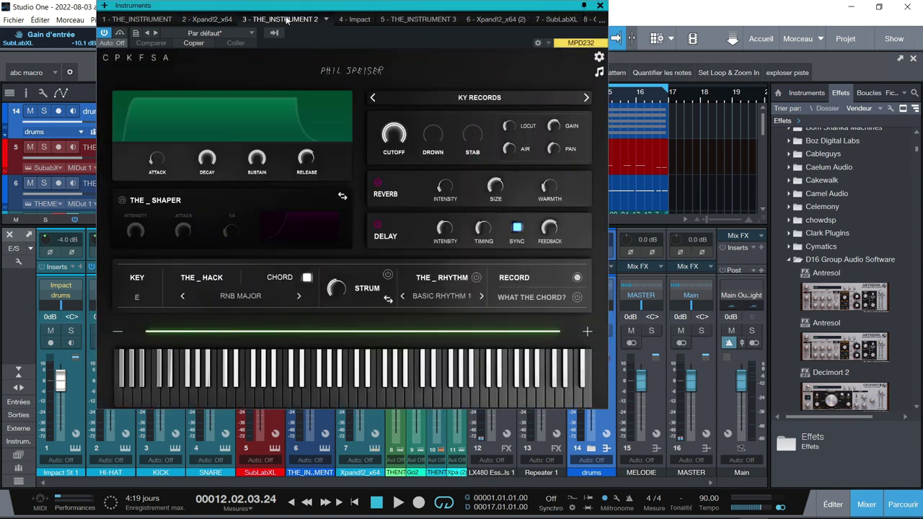
left_click(357, 19)
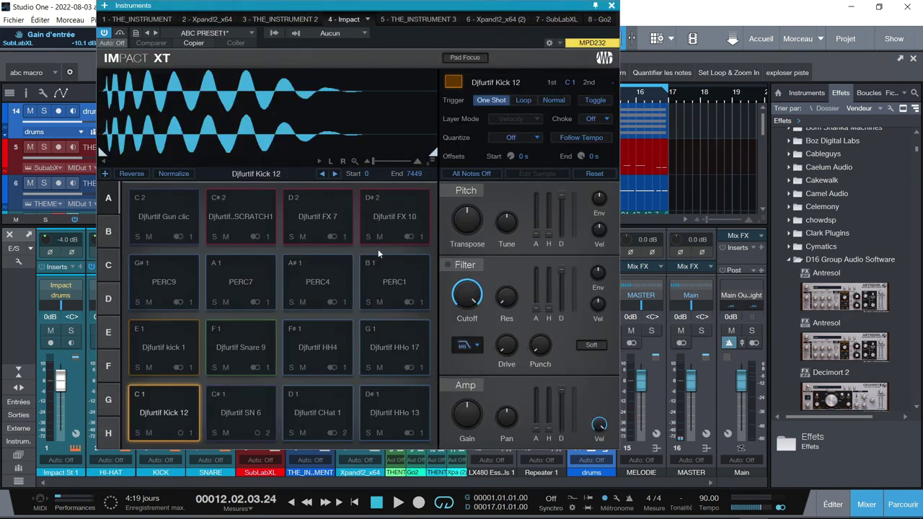
left_click(424, 19)
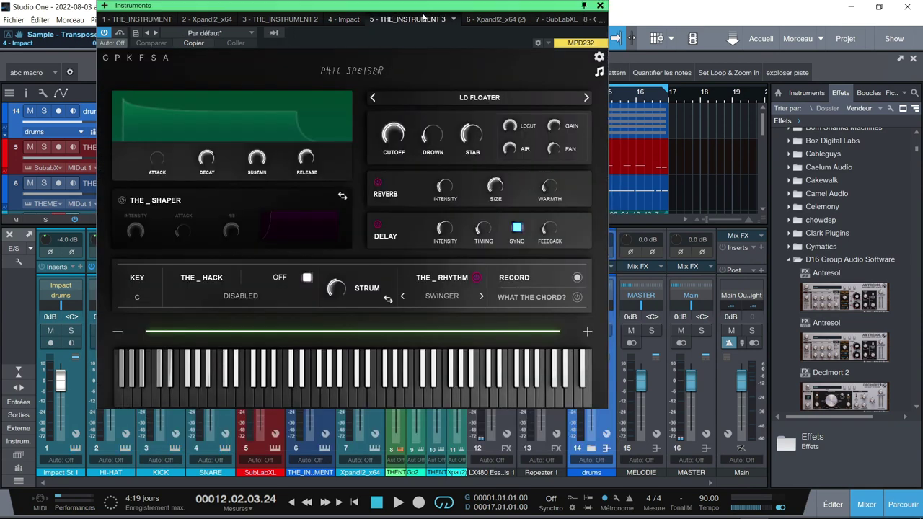
- View the second Xpand!2, SubLabXL and Go2 instruments, and close the instrument window
left_click(500, 18)
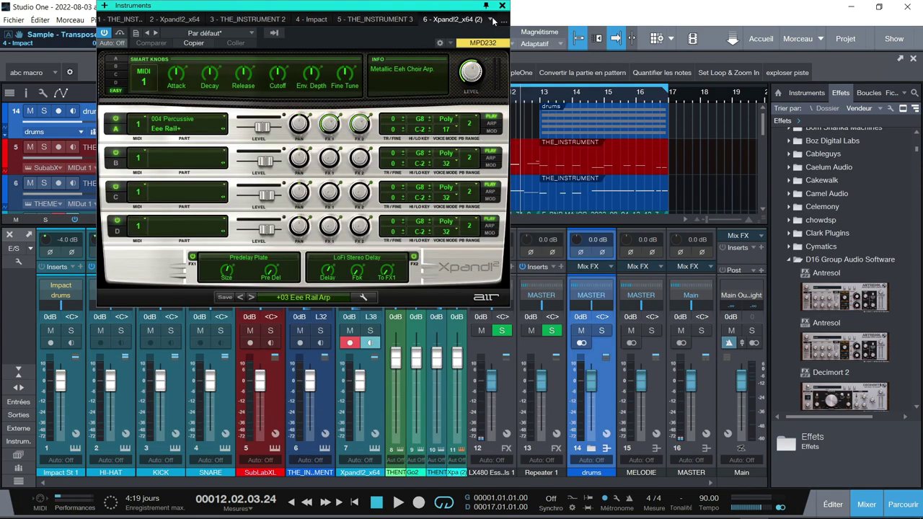
left_click(491, 19)
left_click(502, 20)
left_click(502, 20)
left_click(490, 125)
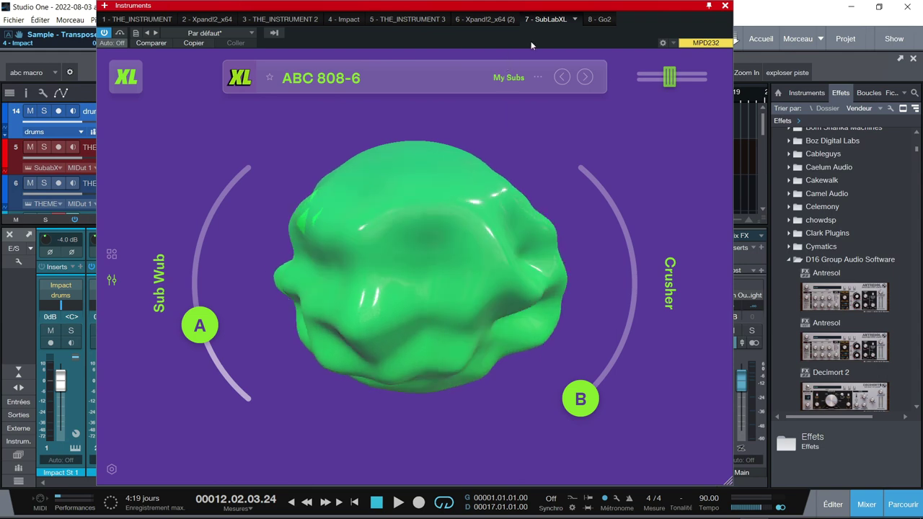
left_click(599, 19)
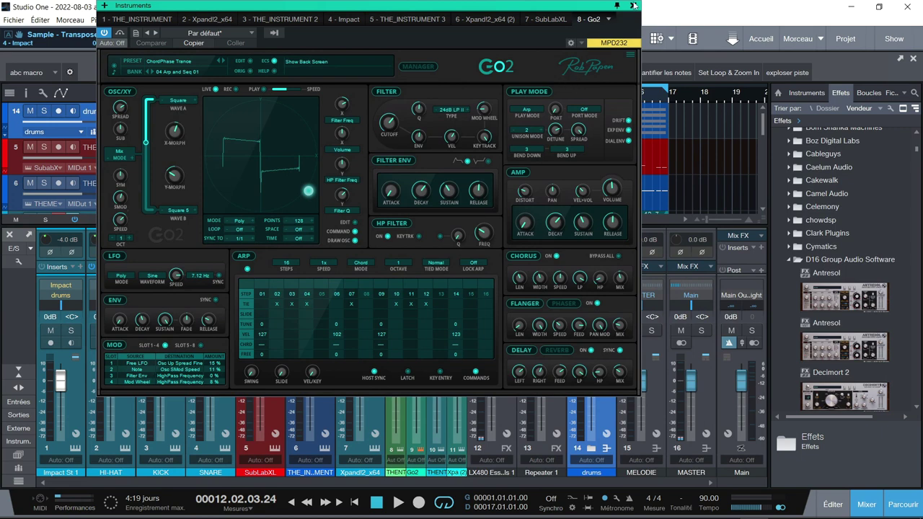
left_click(633, 6)
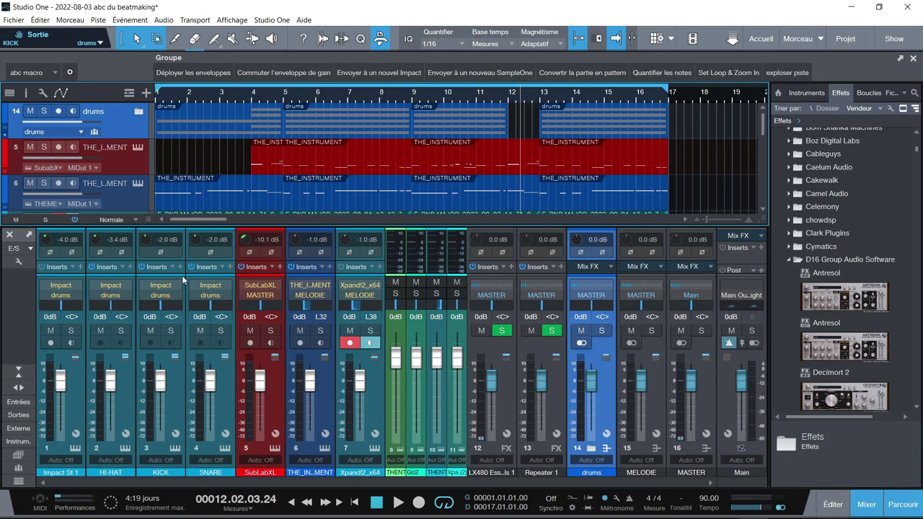
- Hide the mixer and play the whole song from its start
key("F3")
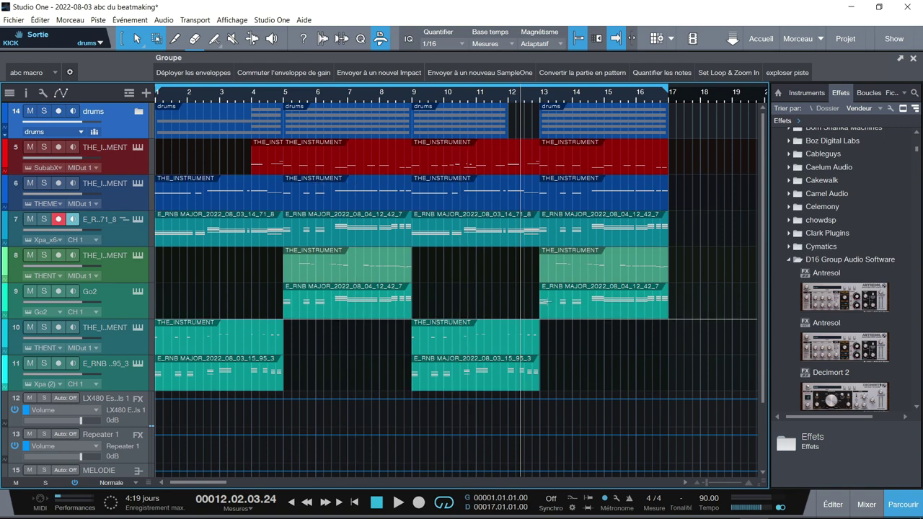
key("Home")
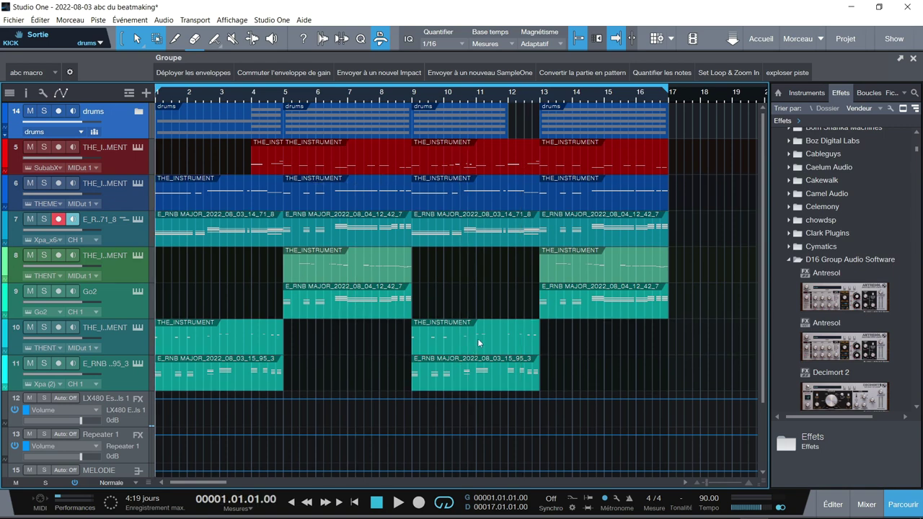
key("space")
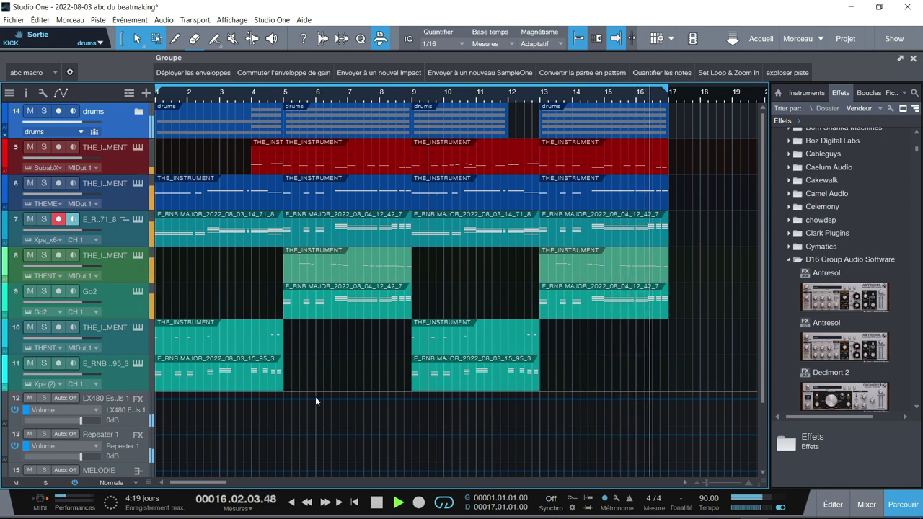
- Solo tracks 11 and 10 while viewing their Xpand!2 and THE_INSTRUMENT 2, restart from the beginning, and move the instrument window off the tracks
left_click(46, 366)
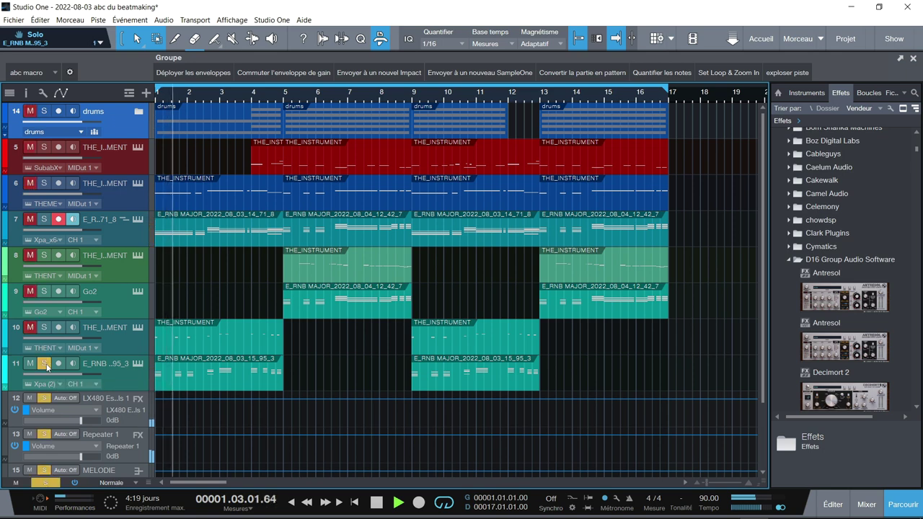
left_click(139, 364)
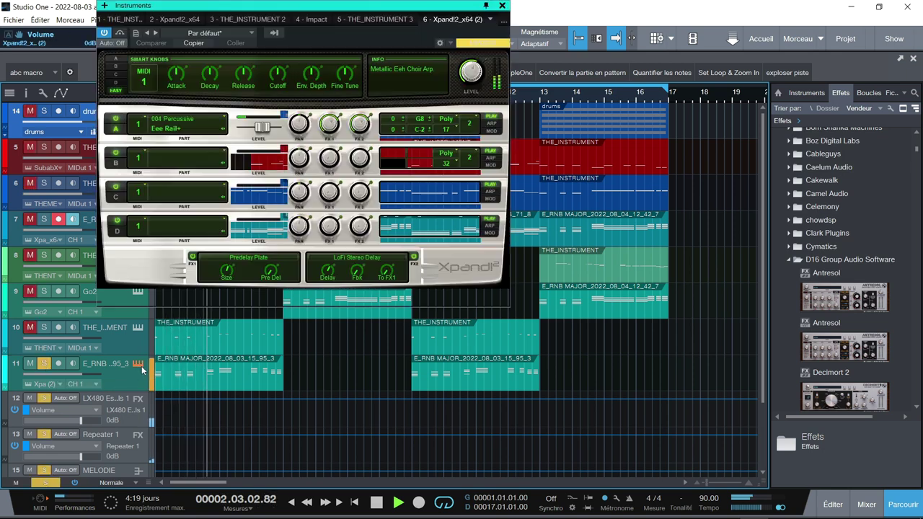
left_click(44, 328)
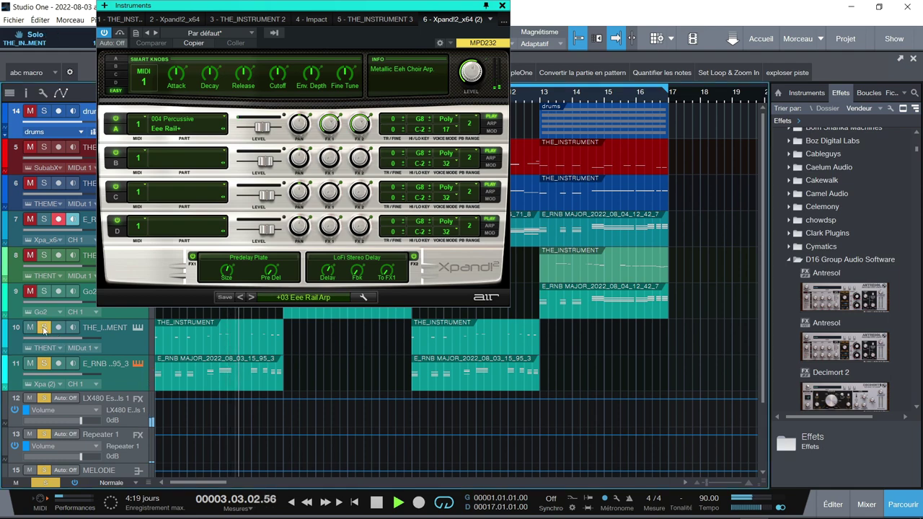
left_click(136, 327)
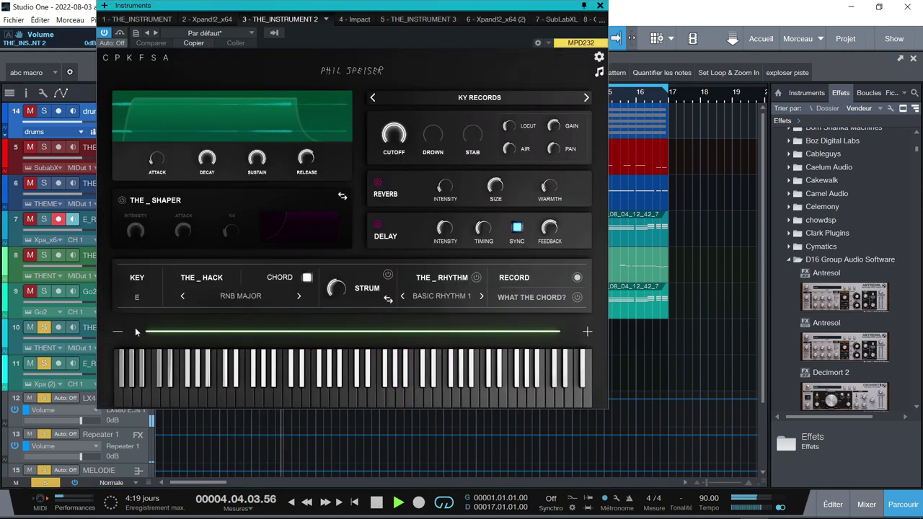
key("Home")
left_click_drag(548, 10, 838, 5)
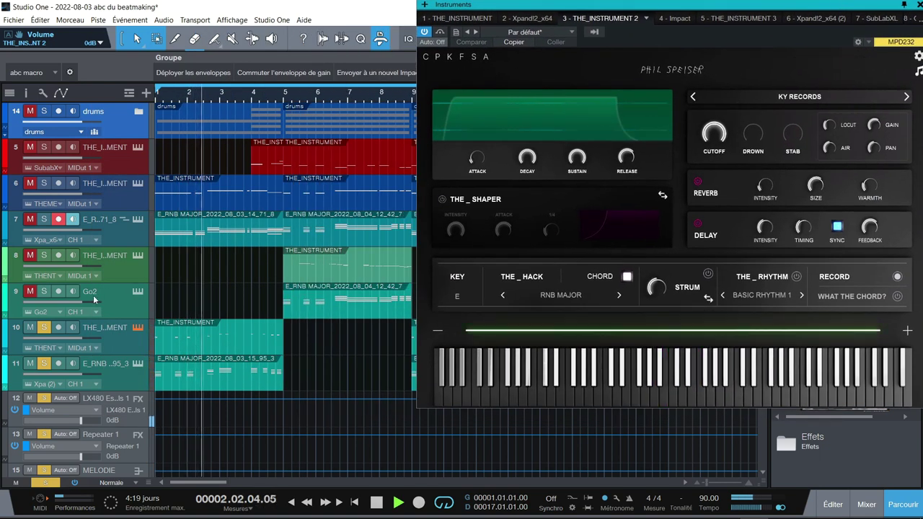
- Add the Go2 track to the solo, open its instrument and move the window fully into view
left_click(44, 291)
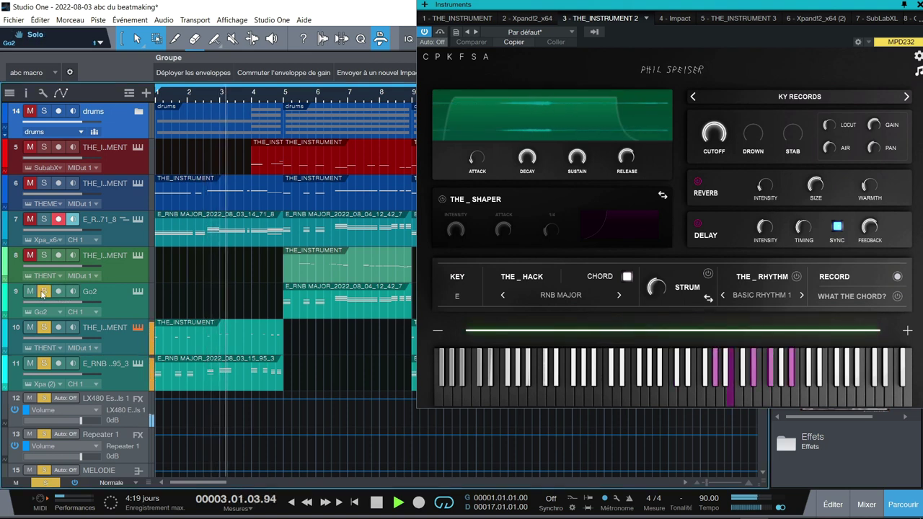
left_click(137, 291)
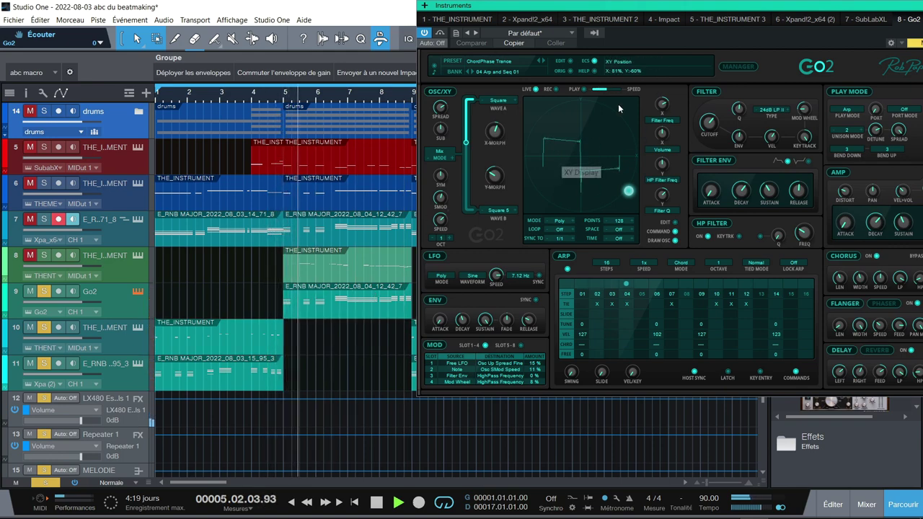
left_click_drag(713, 6, 661, 32)
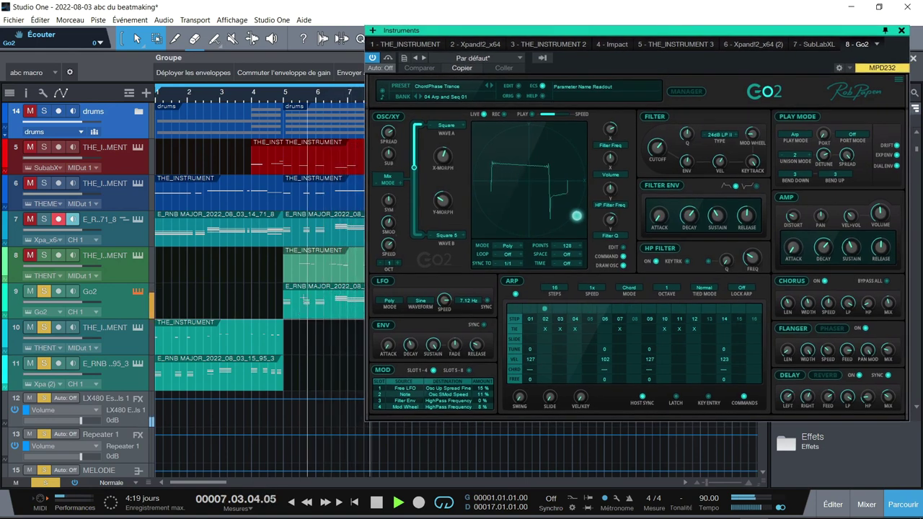
- Open THE_INSTRUMENT 3 on track 8, add the track to the solo and play from bar 5
left_click(138, 257)
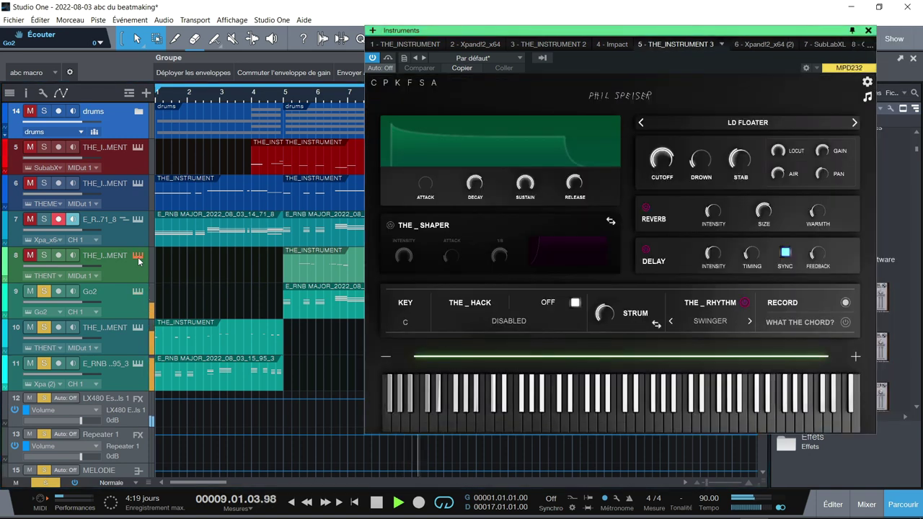
left_click(42, 258)
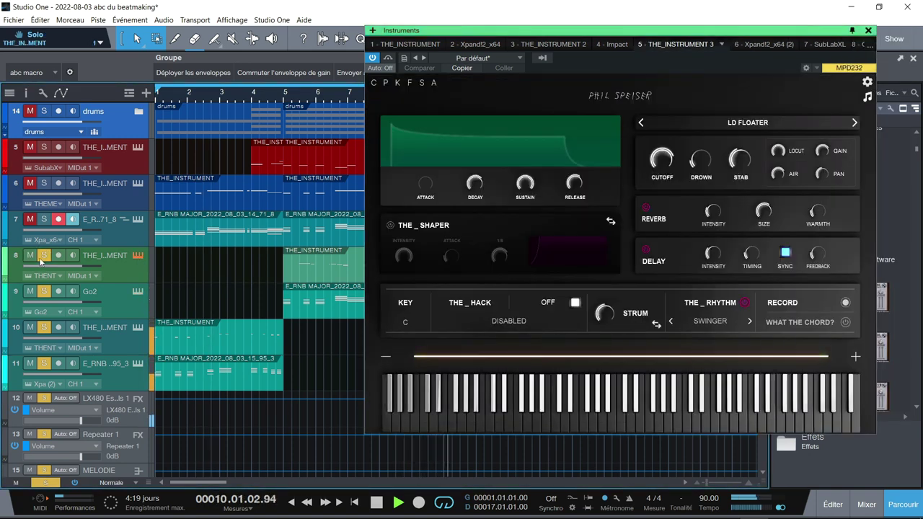
left_click(284, 98)
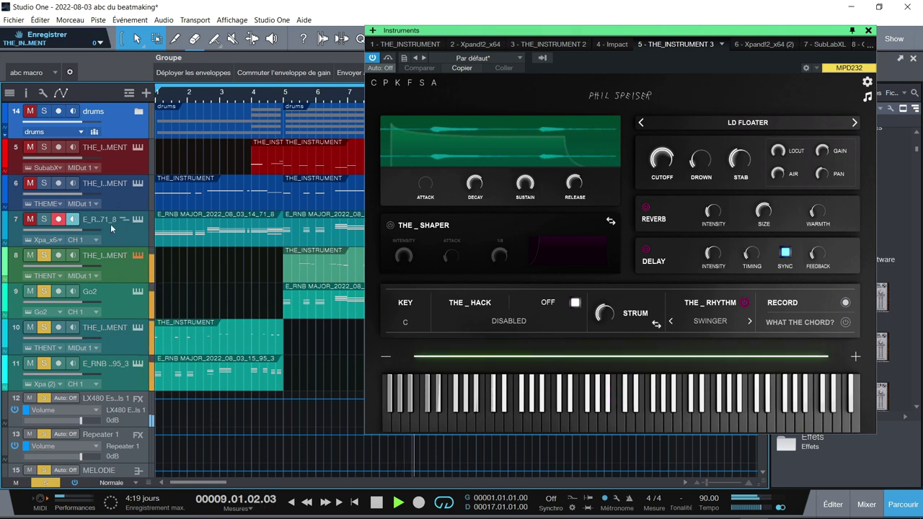
- Add tracks 7 and 6 to the solo while viewing their Xpand!2 and THE_INSTRUMENT plugins
left_click(45, 220)
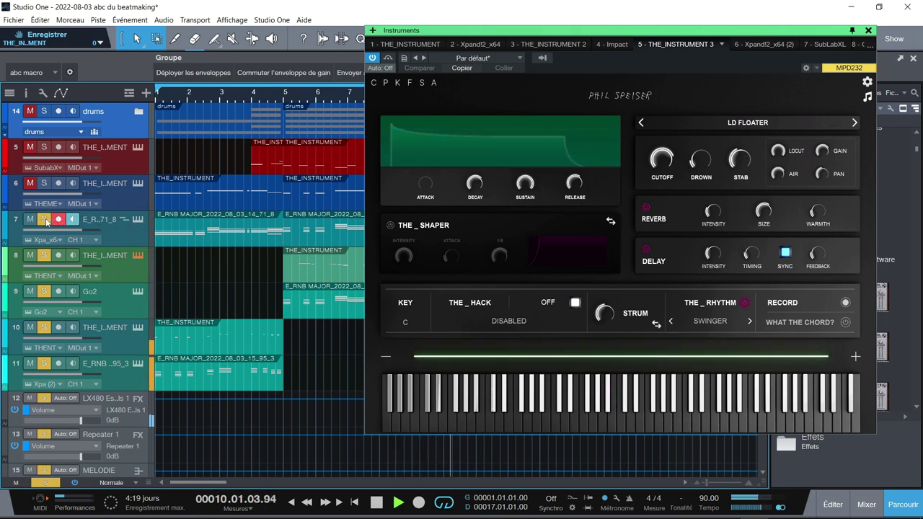
left_click(137, 220)
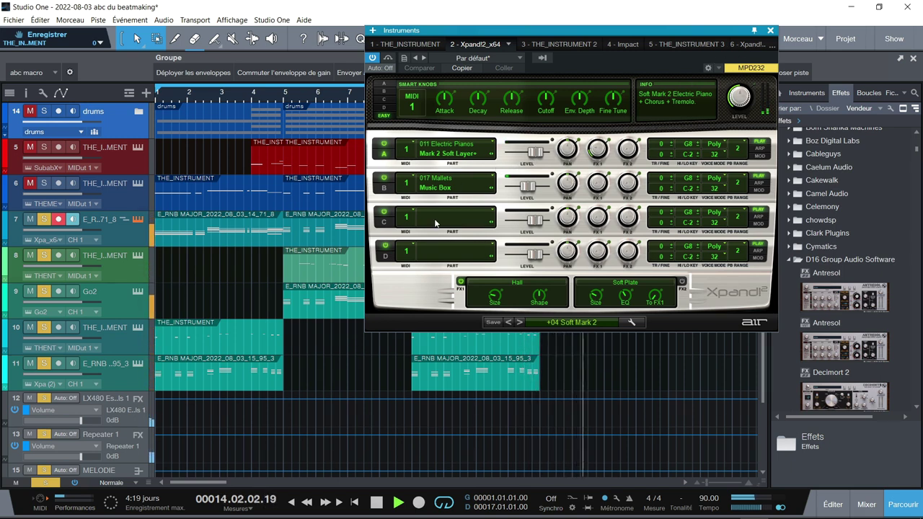
left_click(44, 183)
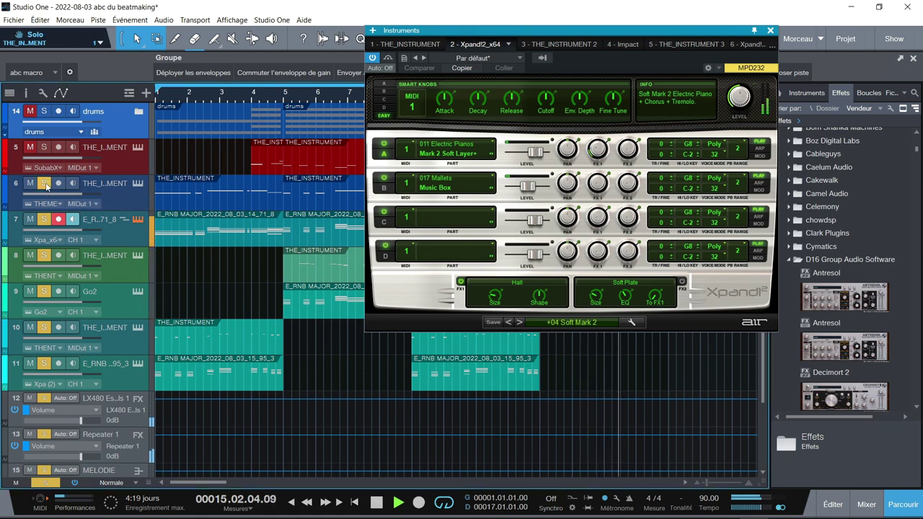
left_click(138, 184)
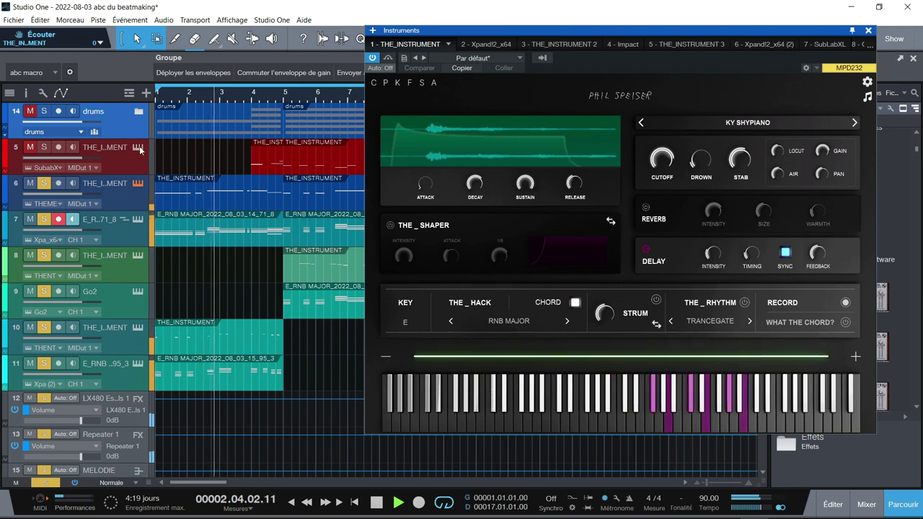
- Add track 5 to the solo, view the Synth page of its SubLabXL and move the window fully into view
left_click(131, 159)
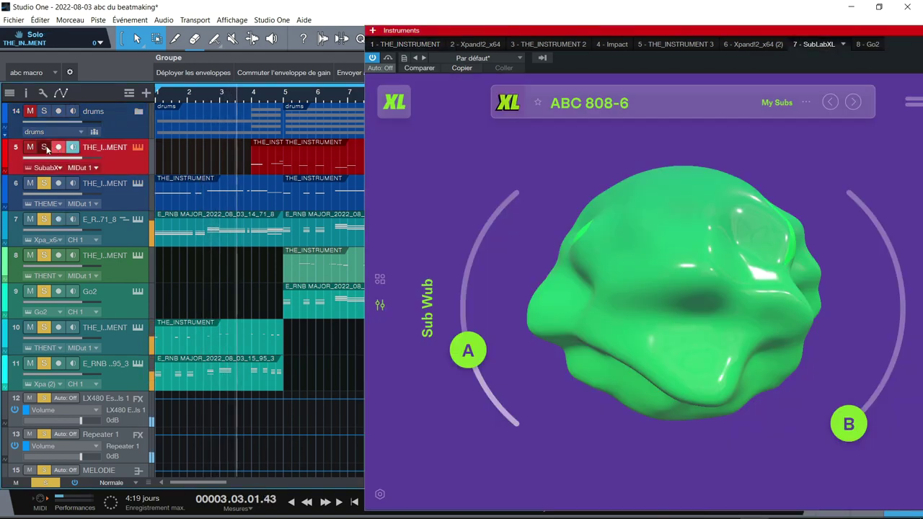
left_click(46, 147)
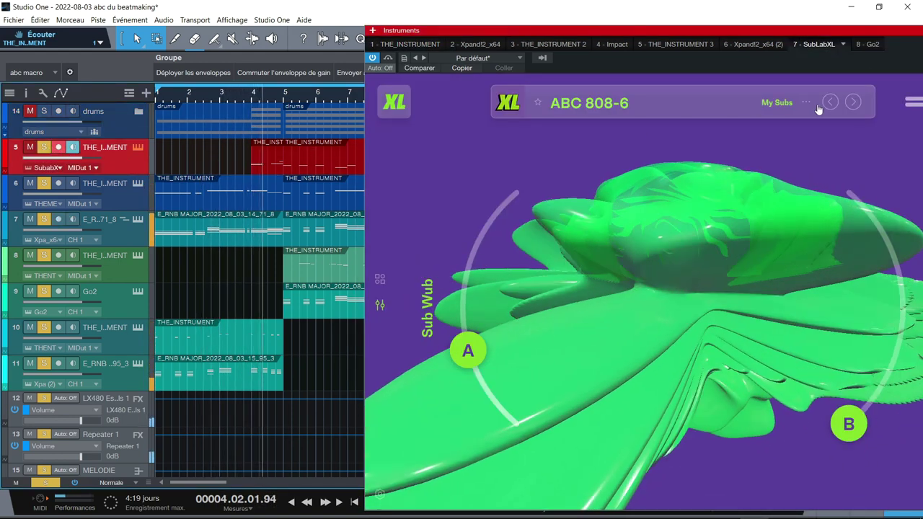
left_click_drag(636, 5, 640, 5)
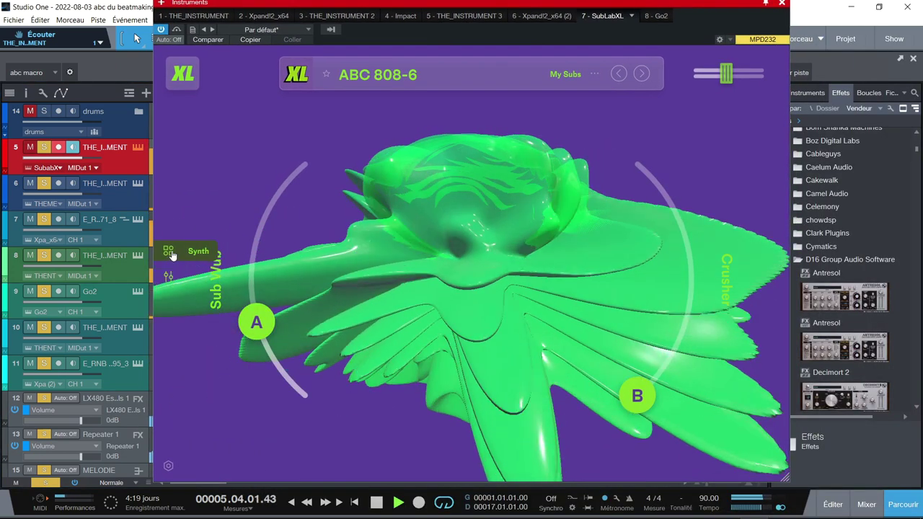
left_click(175, 252)
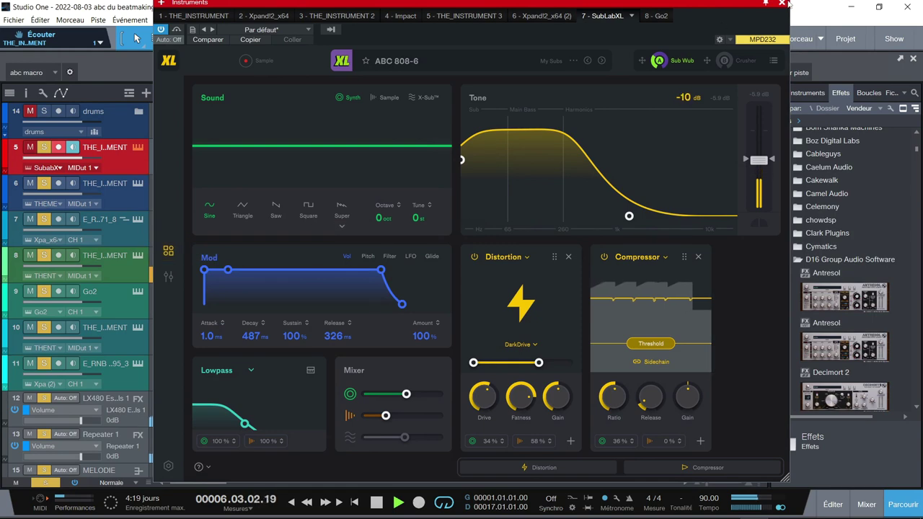
left_click_drag(689, 4, 813, 18)
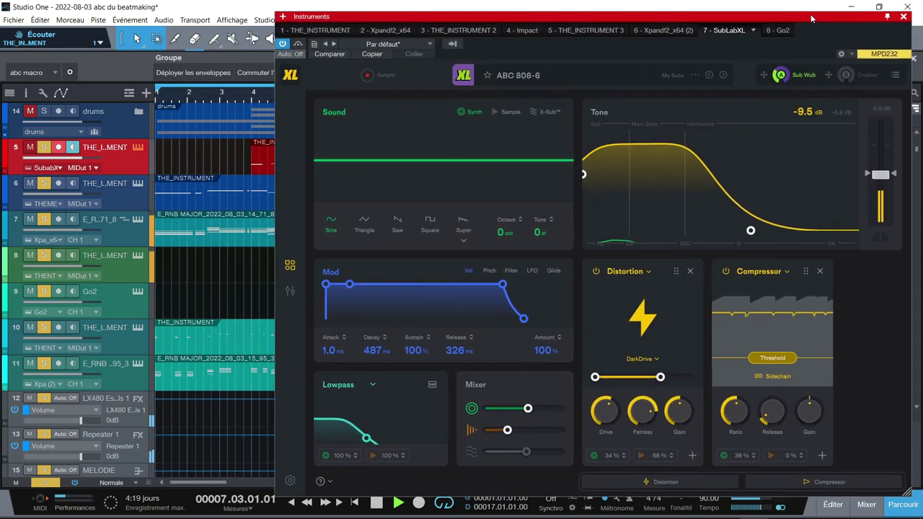
- Add the drums folder to the solo and move the SubLabXL window aside to reveal the arrangement, then back
left_click(43, 111)
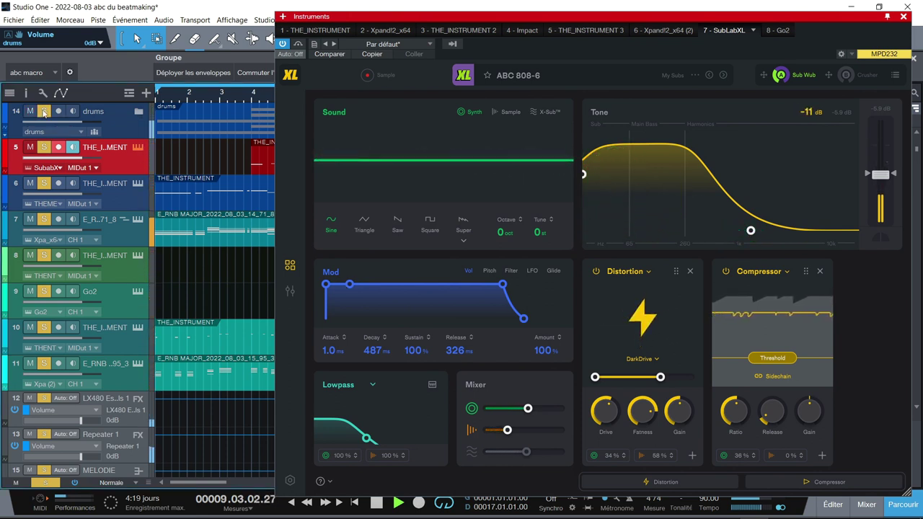
left_click(44, 112)
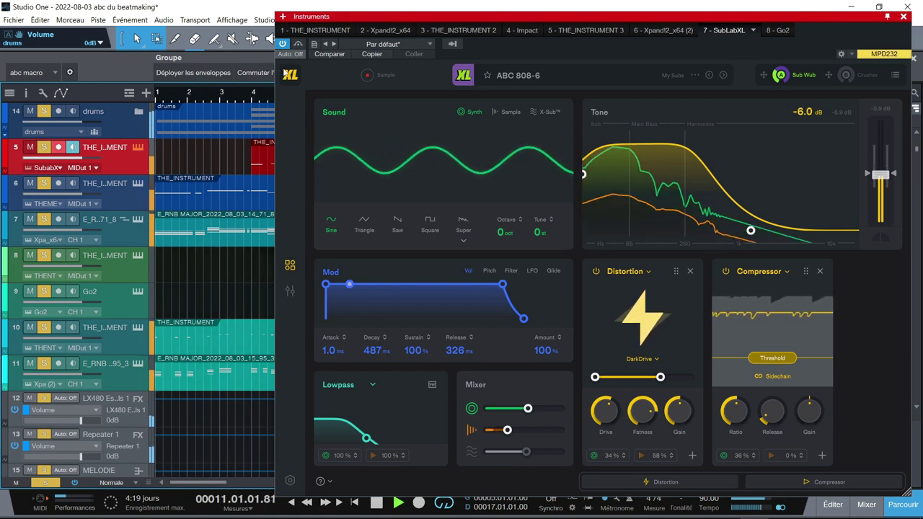
left_click_drag(320, 16, 566, 0)
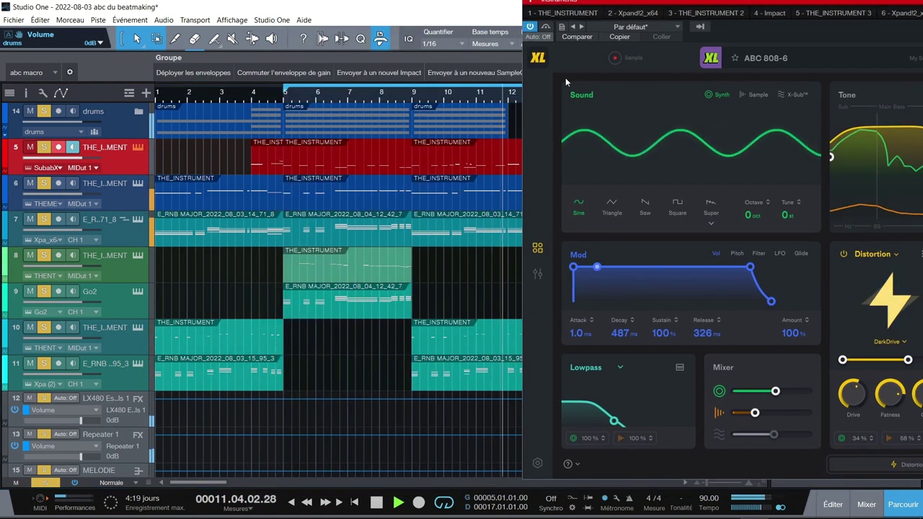
left_click_drag(740, 3, 298, 5)
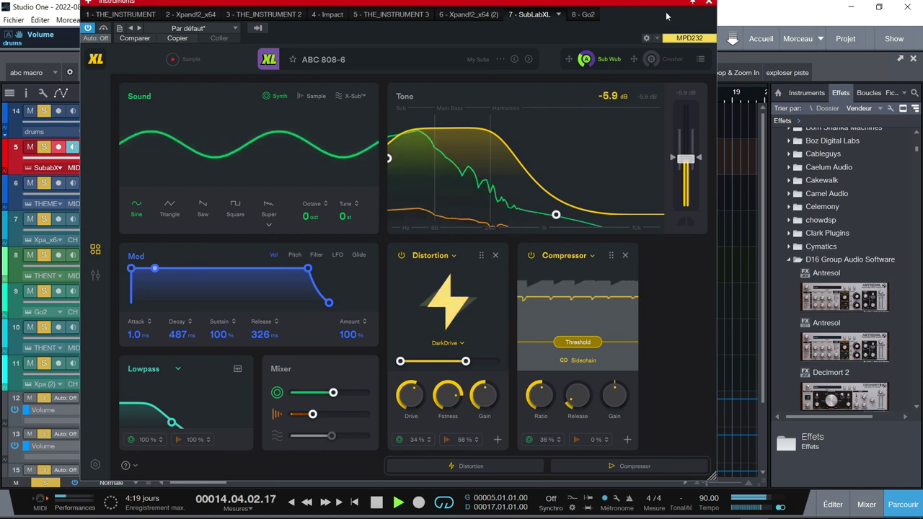
- Show the mixer, close the SubLabXL window and clear all solos
key("F3")
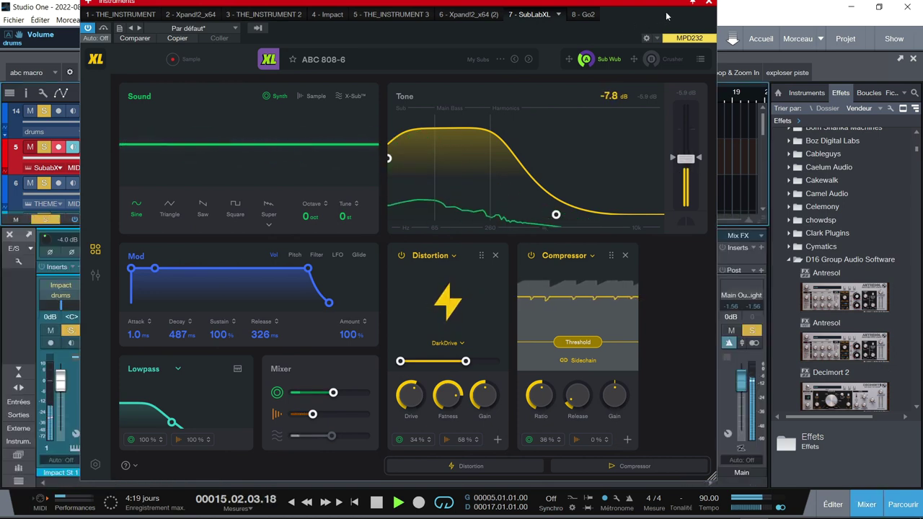
left_click(762, 5)
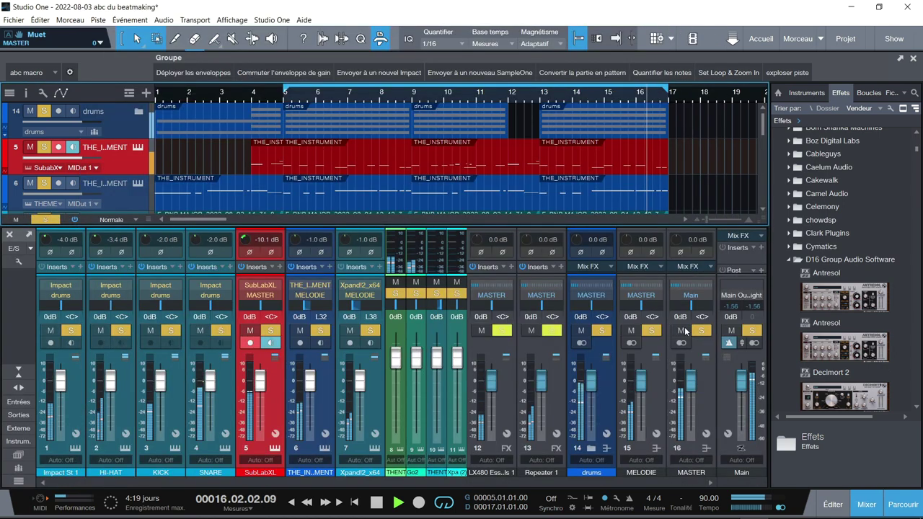
left_click(54, 220)
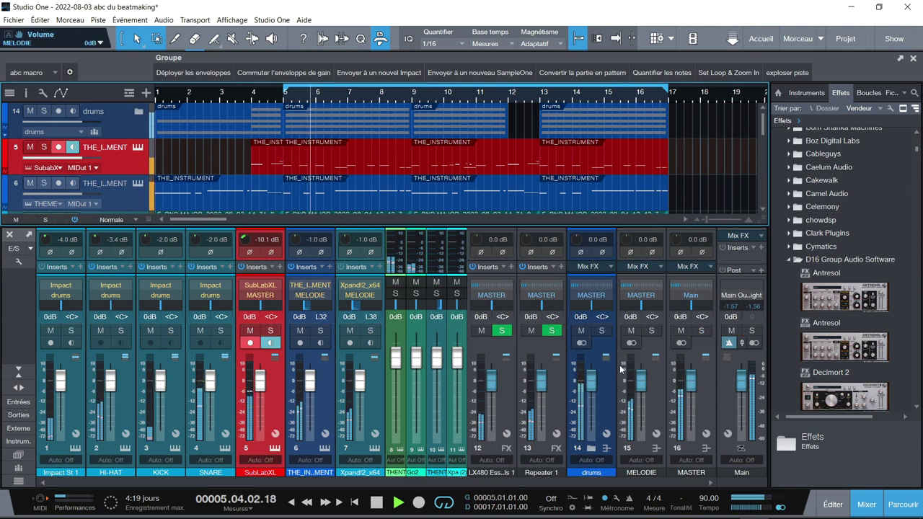
- Solo the MELODIE and drums buses in the mixer
left_click(651, 331)
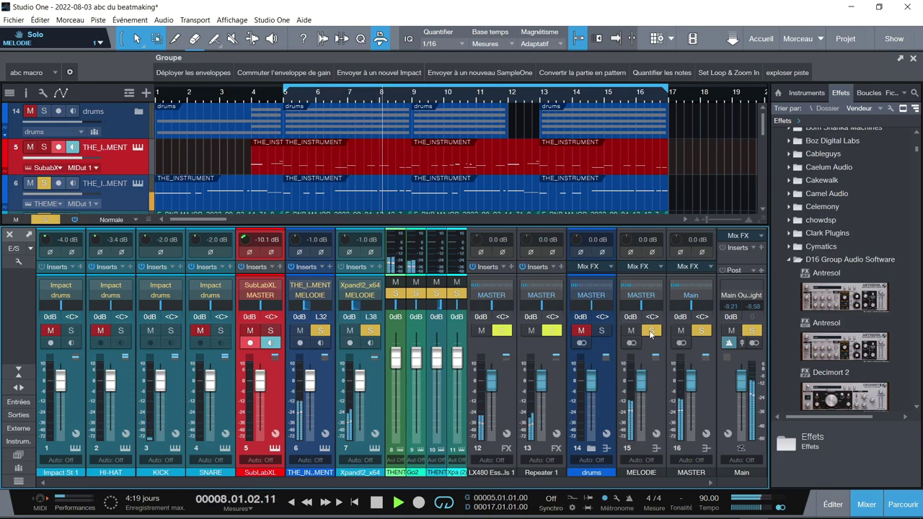
left_click(602, 331)
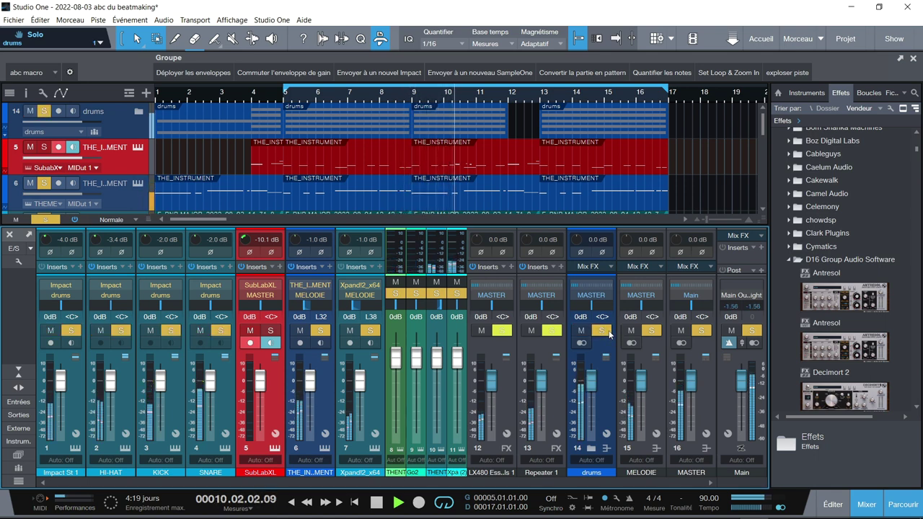
- Enlarge the mixer to reveal every channel's inserts and clear the bus solos
left_click_drag(617, 226, 609, 165)
left_click_drag(674, 237, 674, 262)
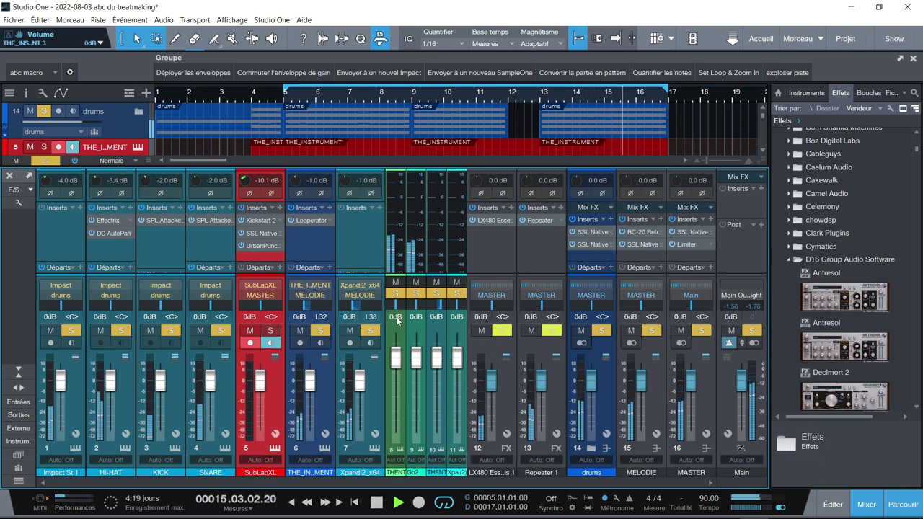
left_click(52, 164)
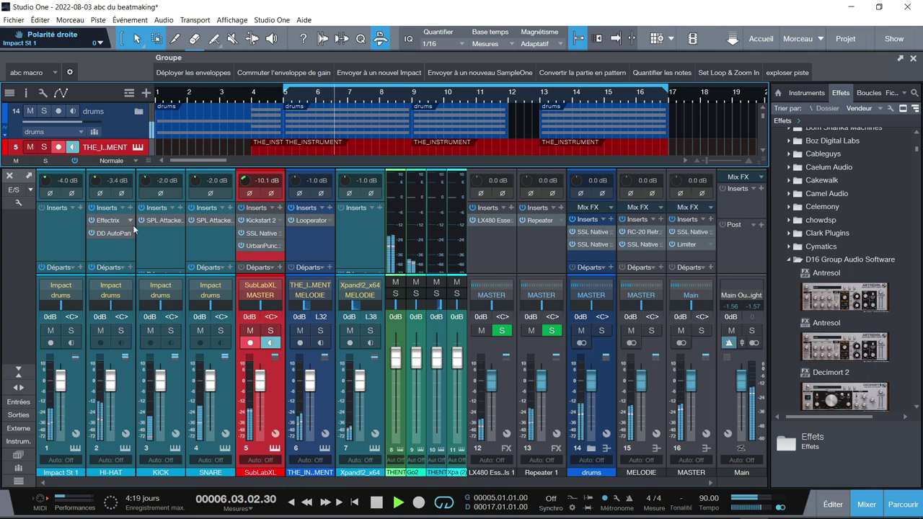
- View the UrbanPuncher effect on the SubLabXL channel, close its window and stop playback
left_click(266, 246)
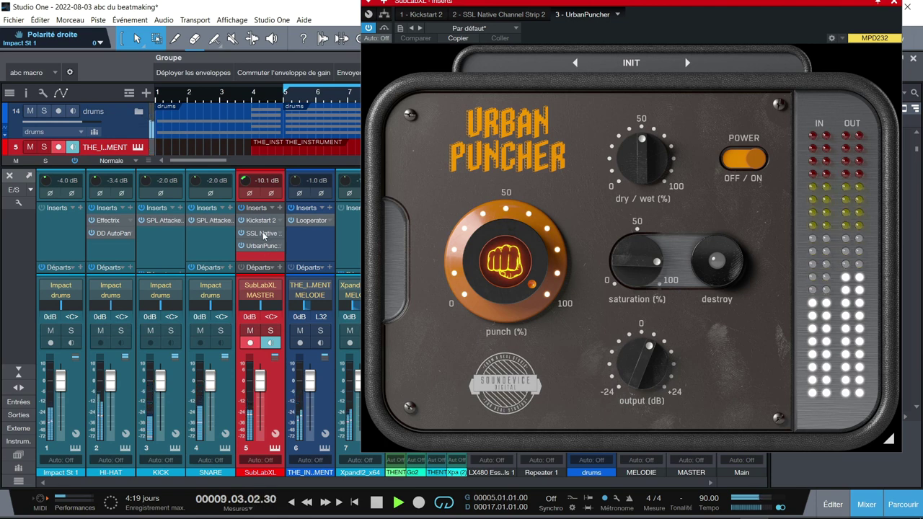
left_click(894, 4)
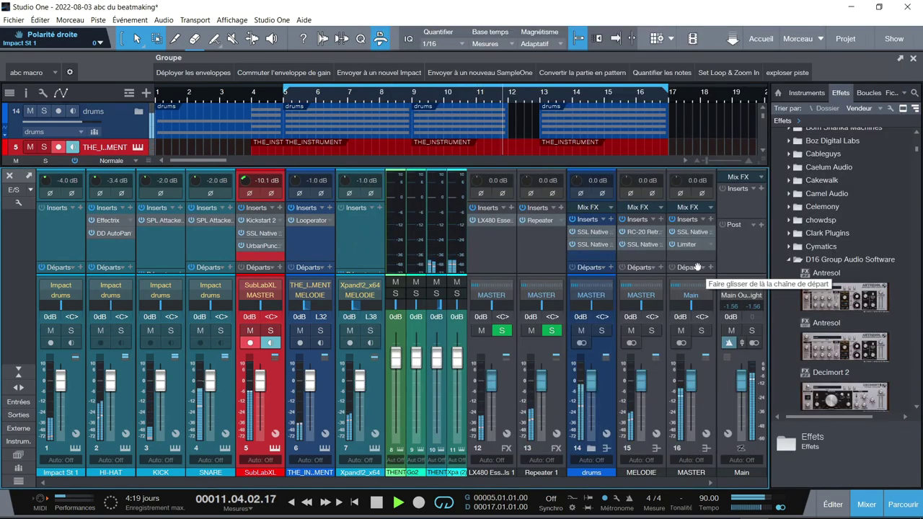
key("f")
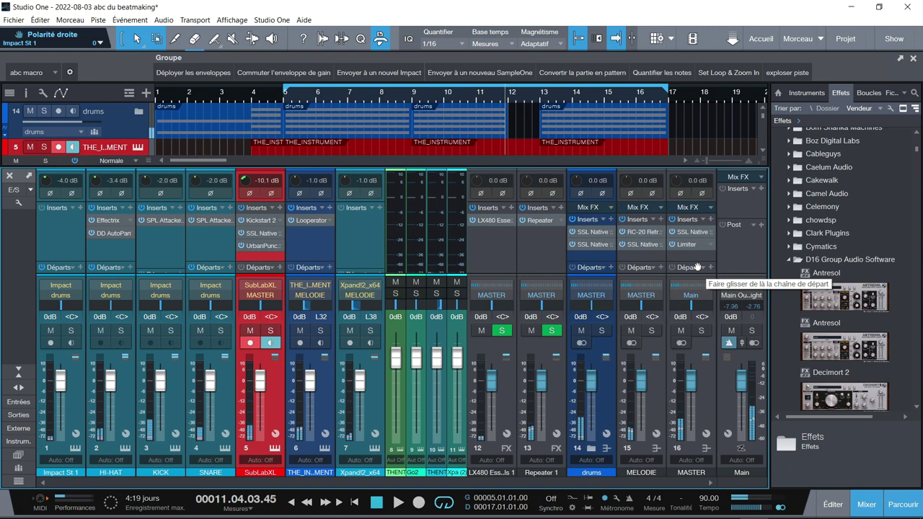